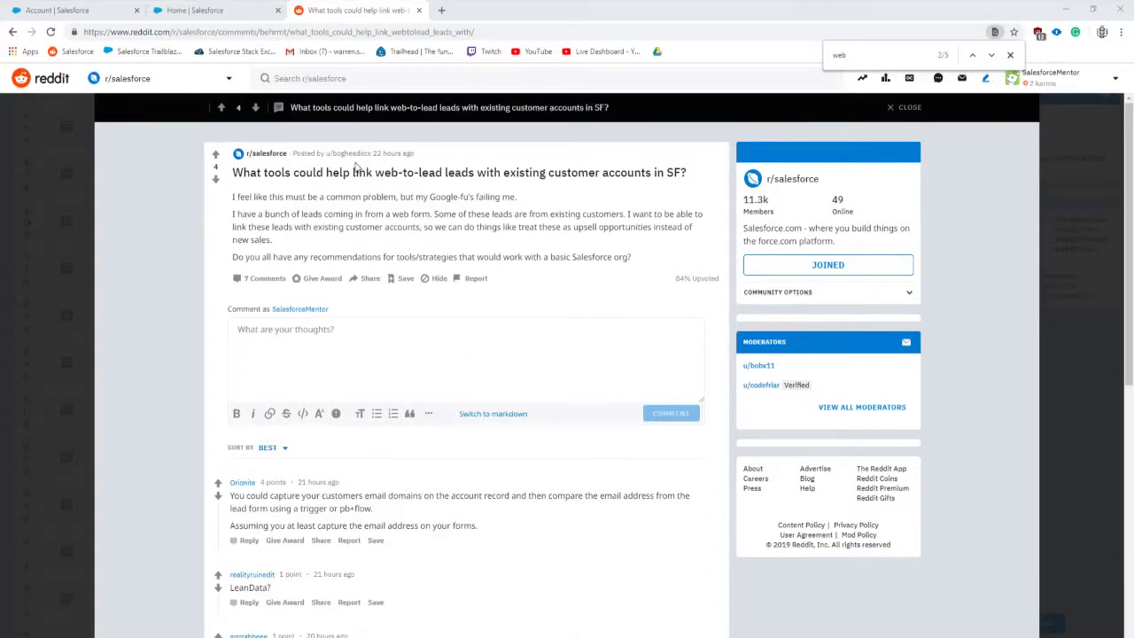
# Step: Read the Reddit question about linking web-to-lead leads with existing customer accounts, along with the suggested solutions in its replies
pyautogui.moveTo(350, 154)
pyautogui.moveTo(651, 259); pyautogui.dragTo(583, 233)
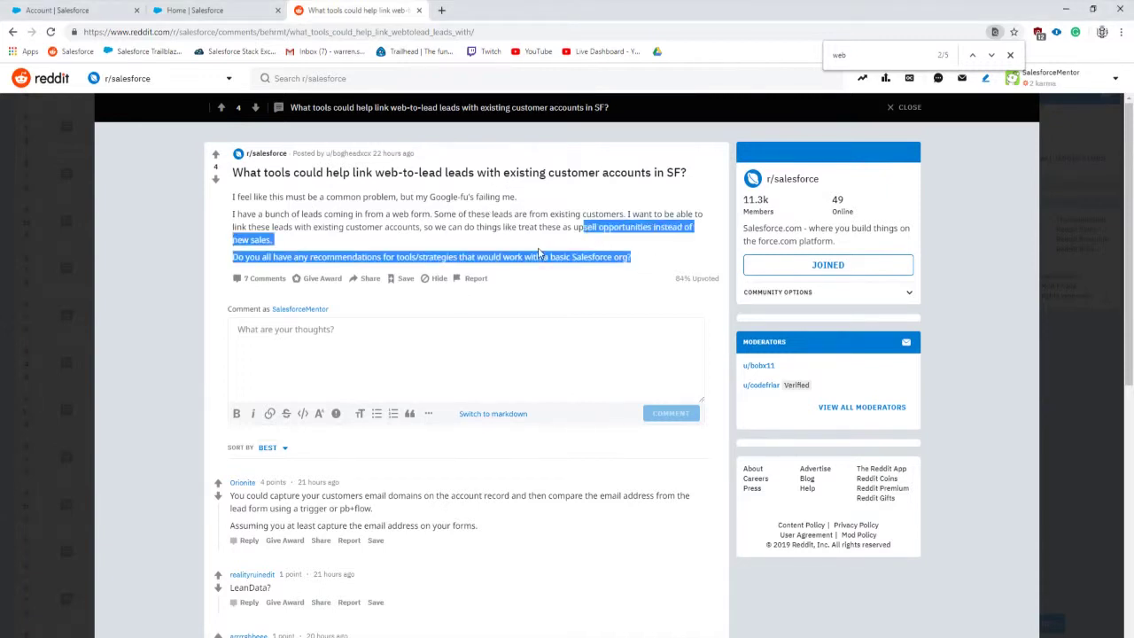
pyautogui.scroll(-2, 449, 346)
pyautogui.click(396, 401)
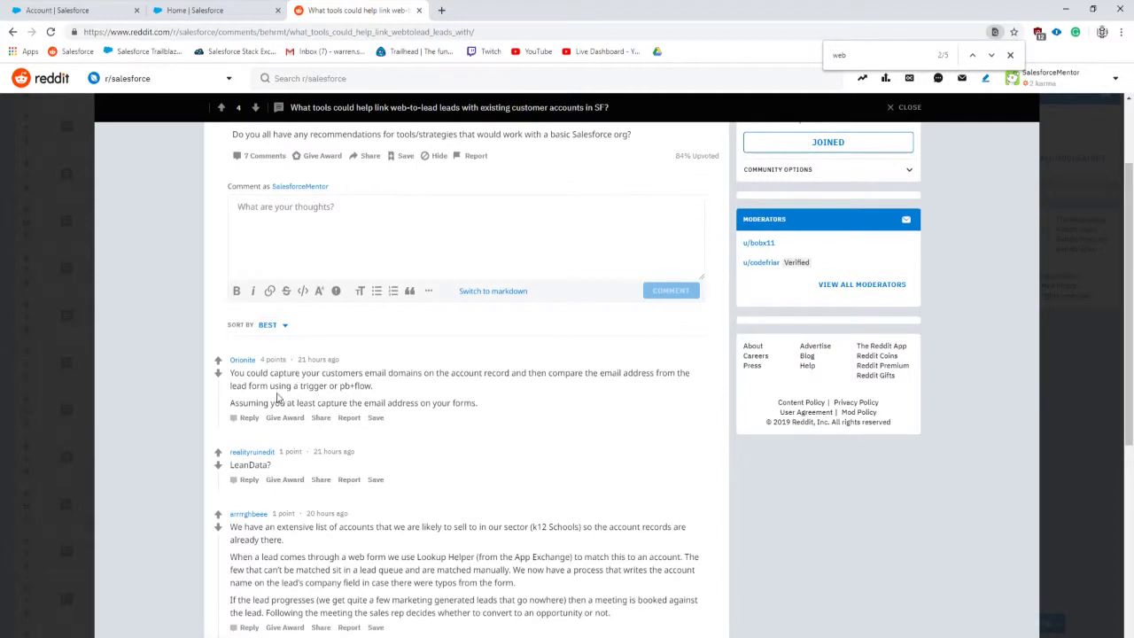
pyautogui.moveTo(280, 386); pyautogui.dragTo(318, 386)
pyautogui.click(337, 389)
pyautogui.scroll(-4, 343, 389)
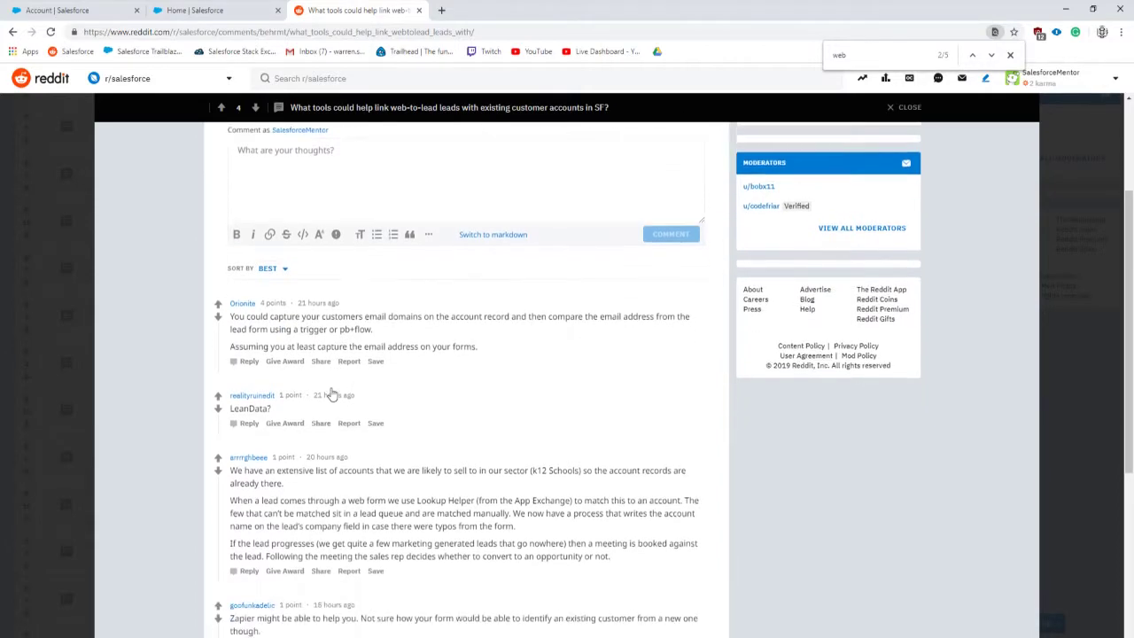
pyautogui.scroll(-2, 281, 401)
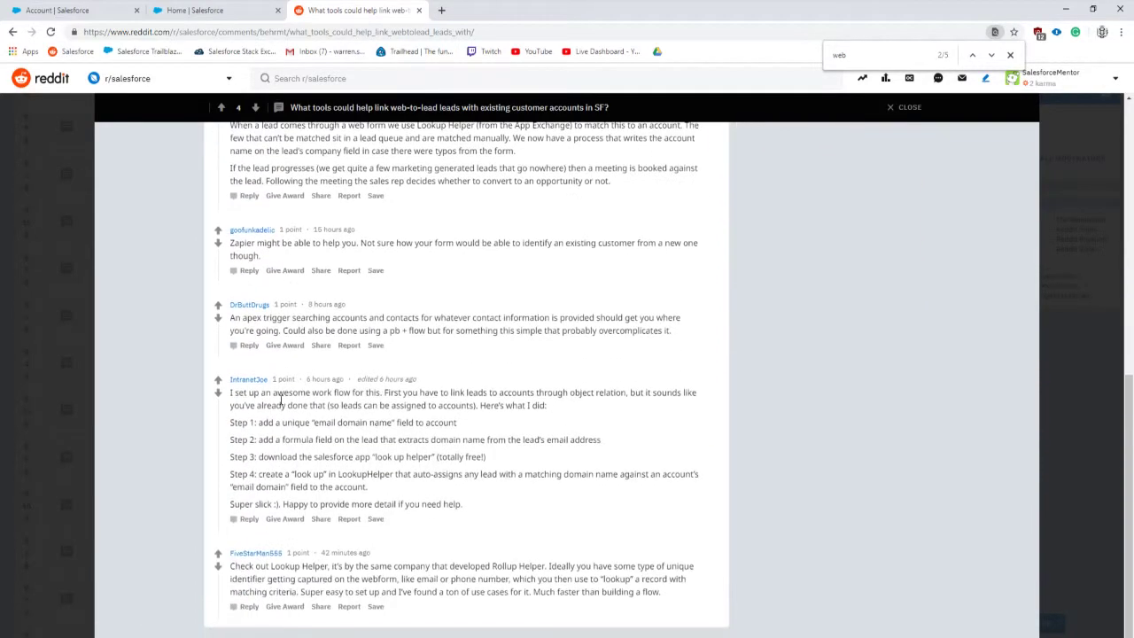
pyautogui.moveTo(256, 405); pyautogui.dragTo(340, 477)
pyautogui.click(382, 476)
pyautogui.moveTo(327, 423); pyautogui.dragTo(410, 422)
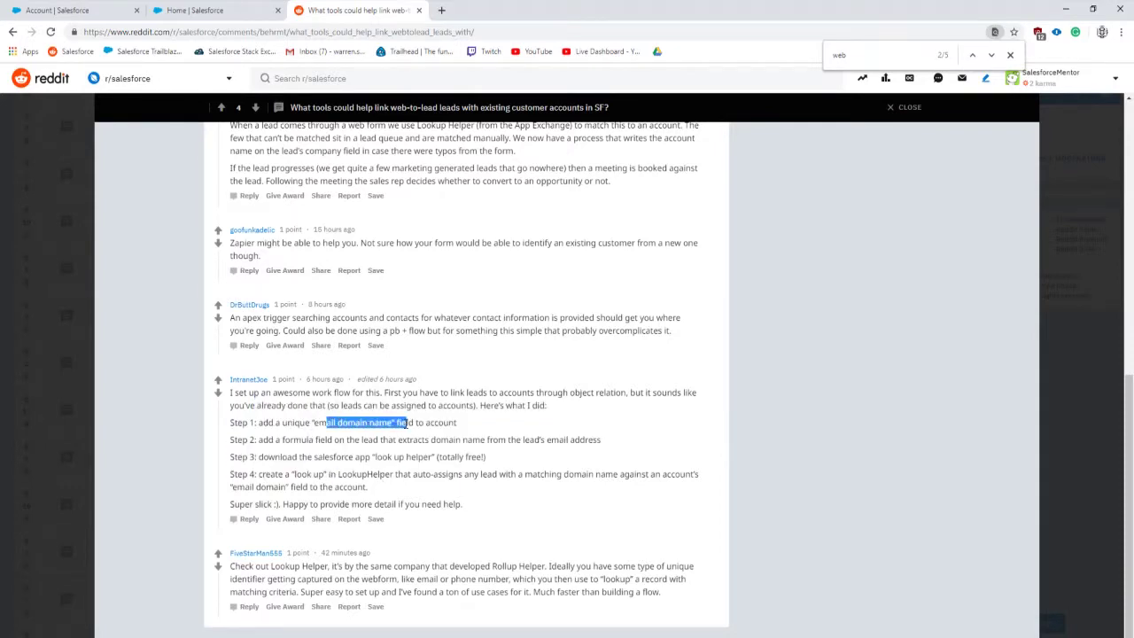
pyautogui.click(342, 471)
pyautogui.scroll(5, 481, 439)
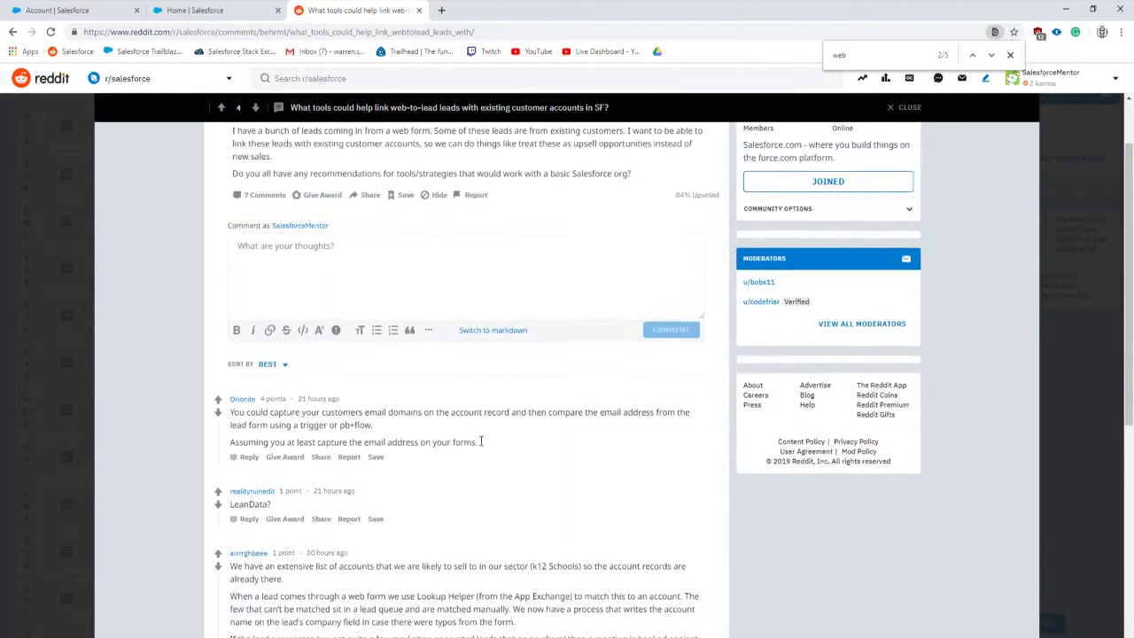
pyautogui.scroll(1, 481, 441)
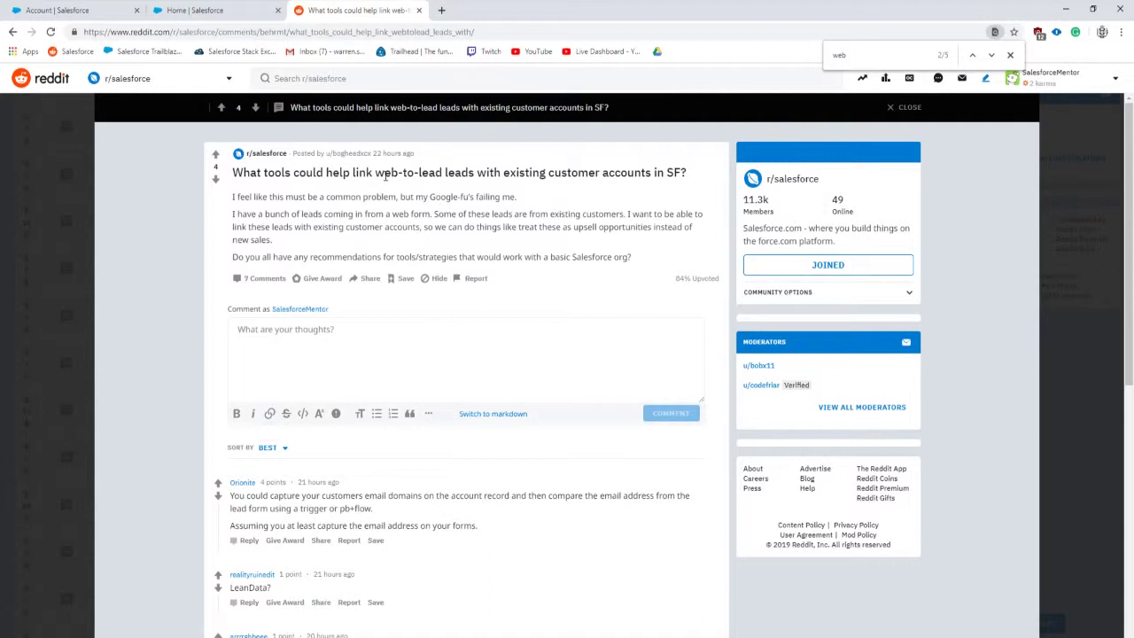
# Step: Review the question's web-to-lead wording and the replies that propose matching email domains between leads and accounts
pyautogui.moveTo(381, 173); pyautogui.dragTo(440, 173)
pyautogui.click(458, 172)
pyautogui.scroll(-6, 490, 327)
pyautogui.moveTo(283, 422); pyautogui.dragTo(398, 493)
pyautogui.click(405, 474)
pyautogui.scroll(7, 408, 470)
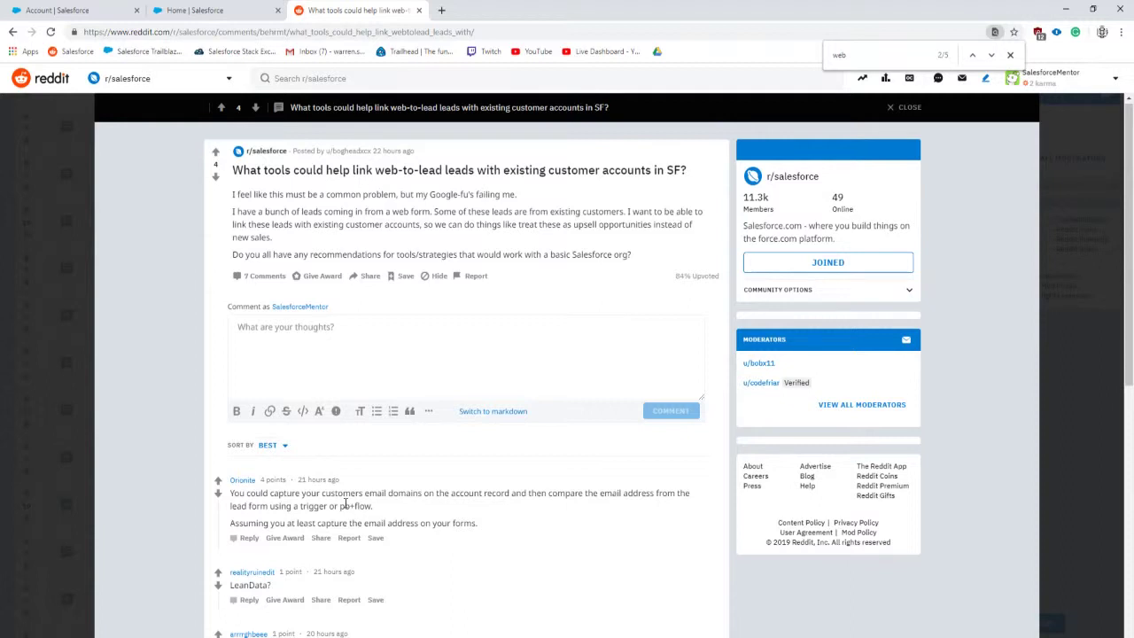
pyautogui.moveTo(601, 495); pyautogui.dragTo(656, 494)
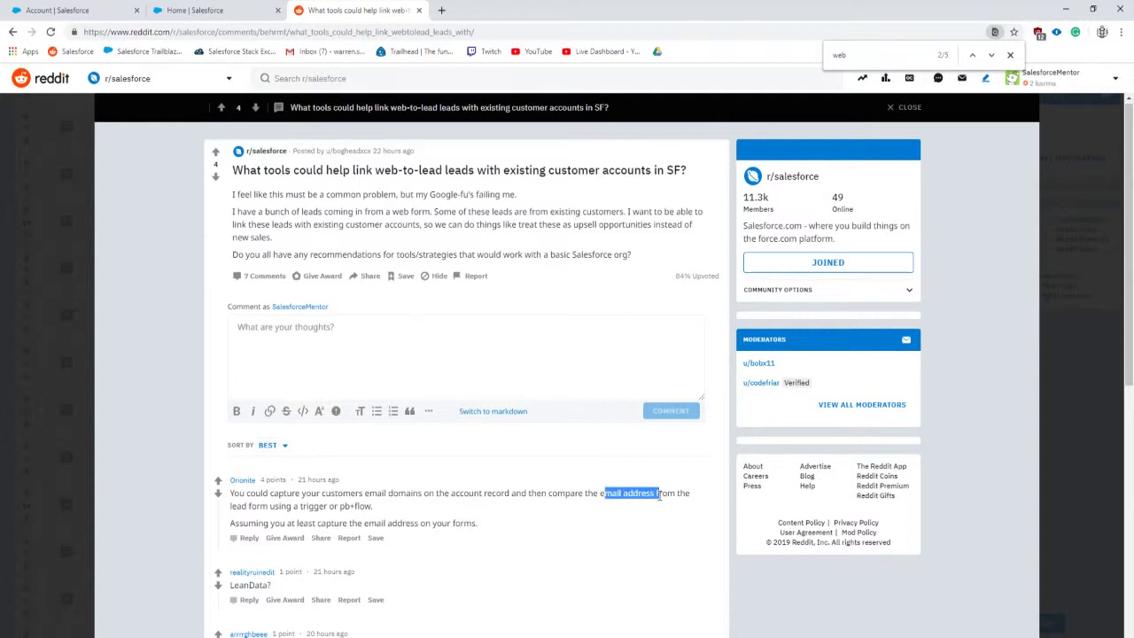
pyautogui.click(602, 492)
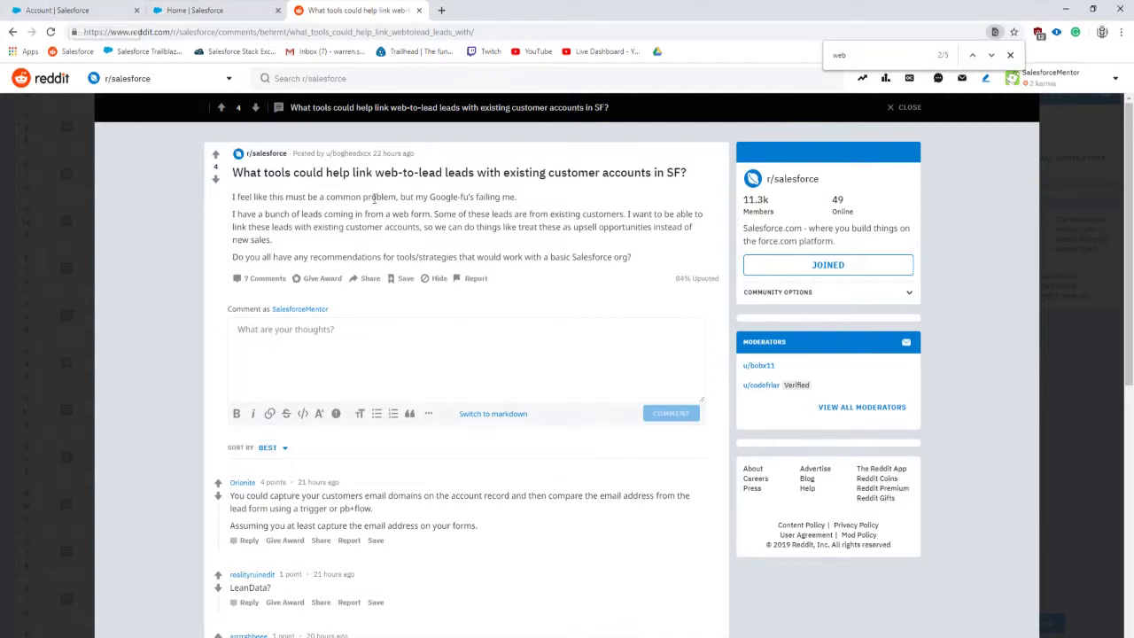
# Step: Switch to Salesforce Setup and look through the Account object's fields for the custom Email Domain text field
pyautogui.click(212, 10)
pyautogui.click(58, 10)
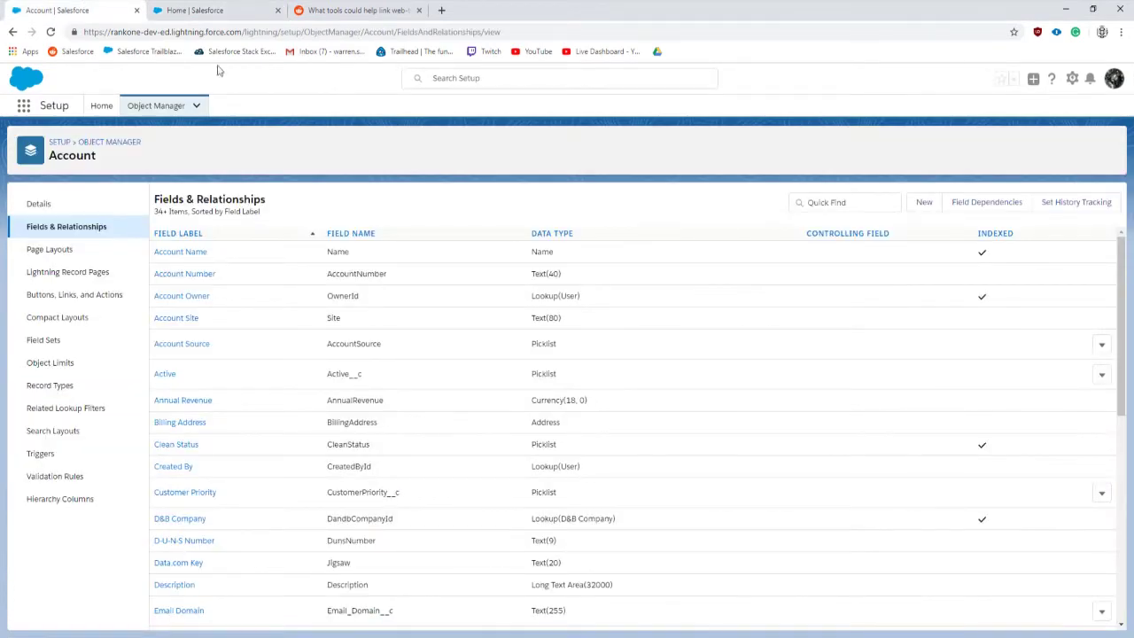
pyautogui.scroll(-2, 259, 331)
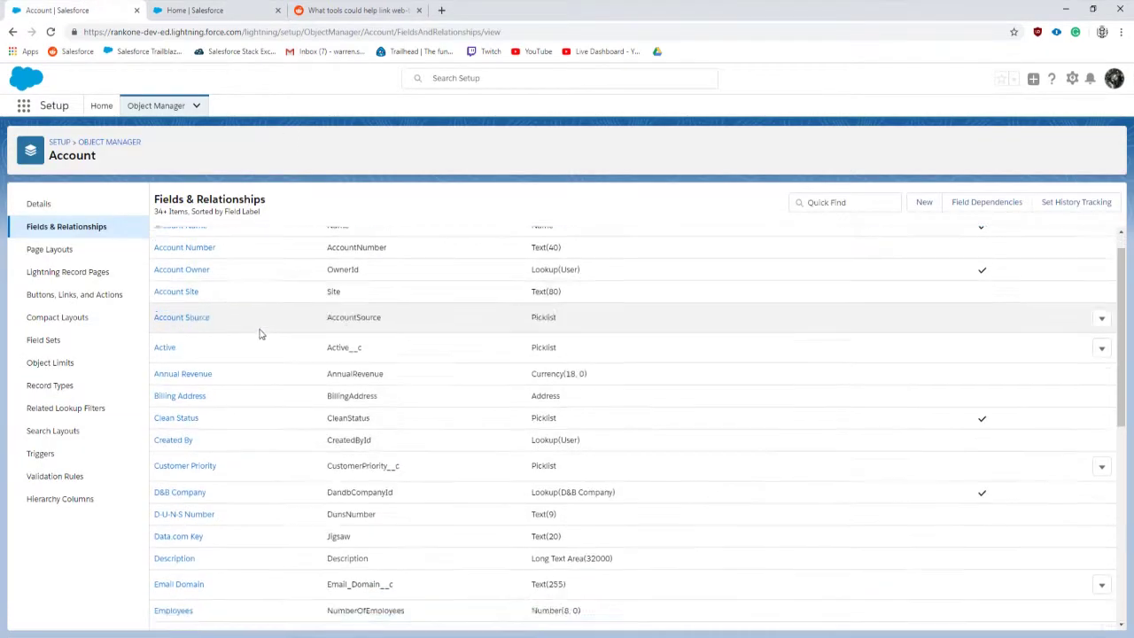
pyautogui.scroll(-4, 258, 335)
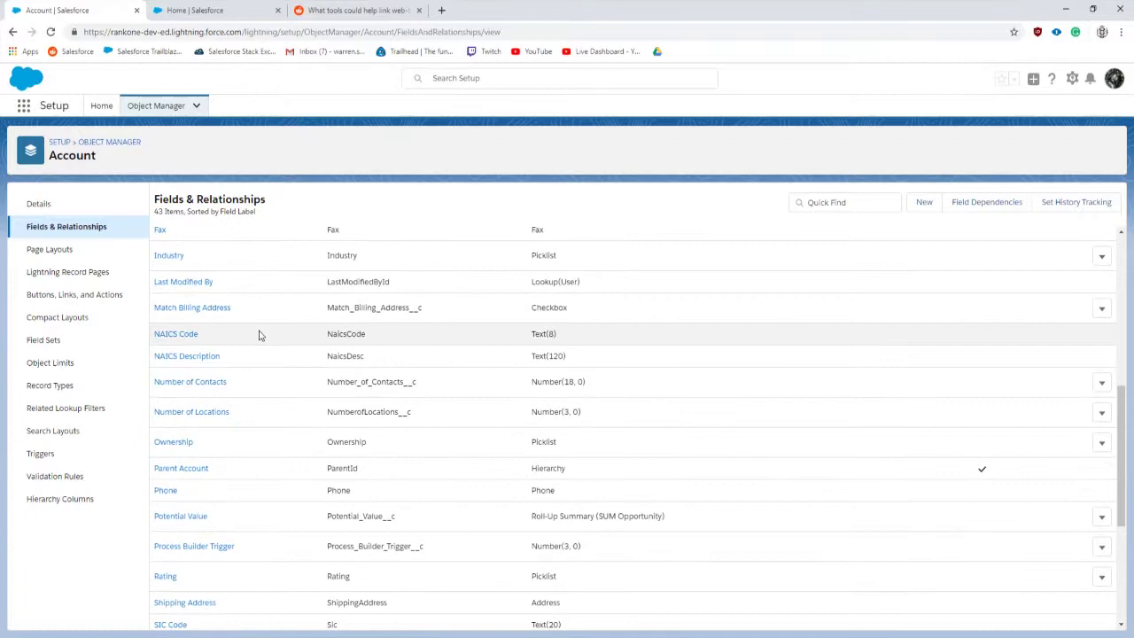
pyautogui.scroll(-2, 259, 335)
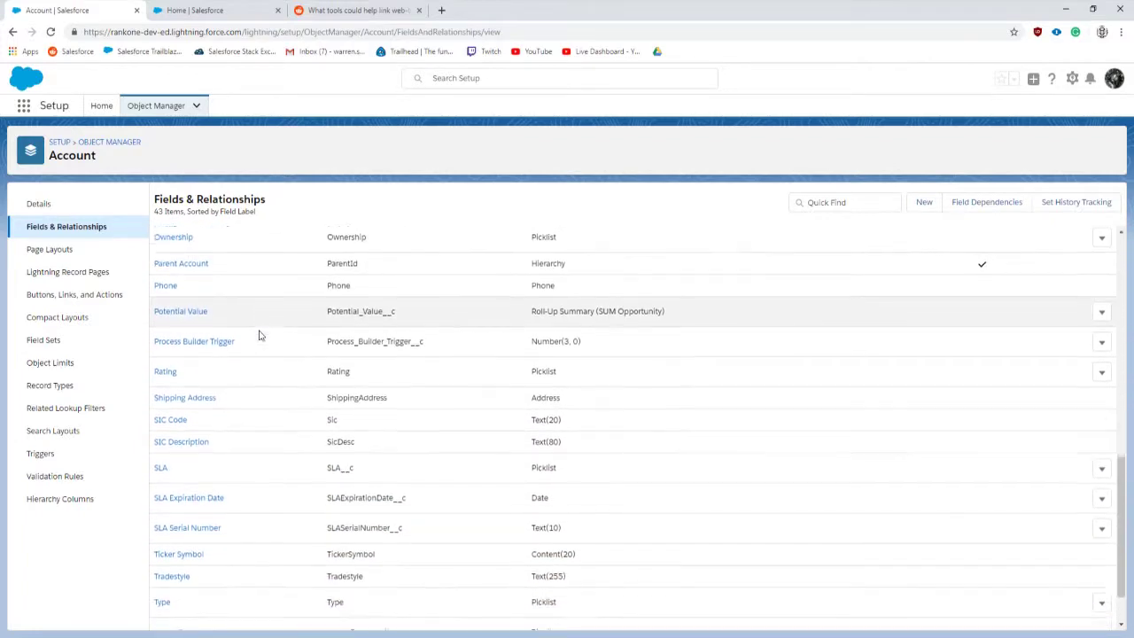
pyautogui.scroll(3, 390, 458)
pyautogui.scroll(6, 390, 458)
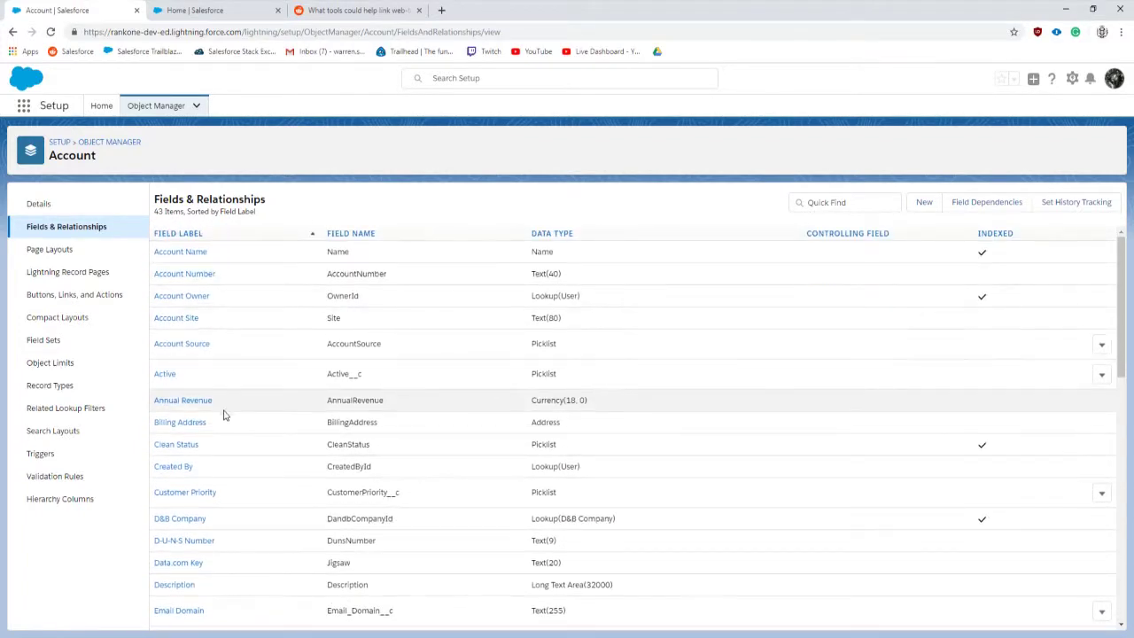
pyautogui.scroll(-4, 221, 408)
pyautogui.scroll(1, 221, 401)
pyautogui.scroll(2, 221, 402)
pyautogui.scroll(-3, 205, 375)
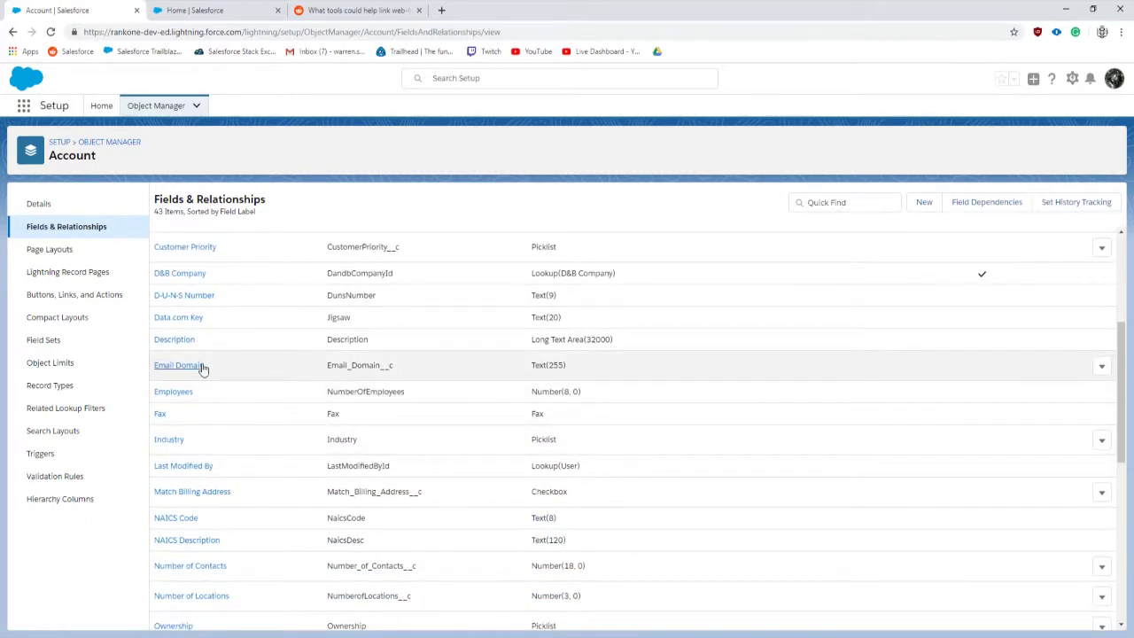
pyautogui.scroll(3, 202, 337)
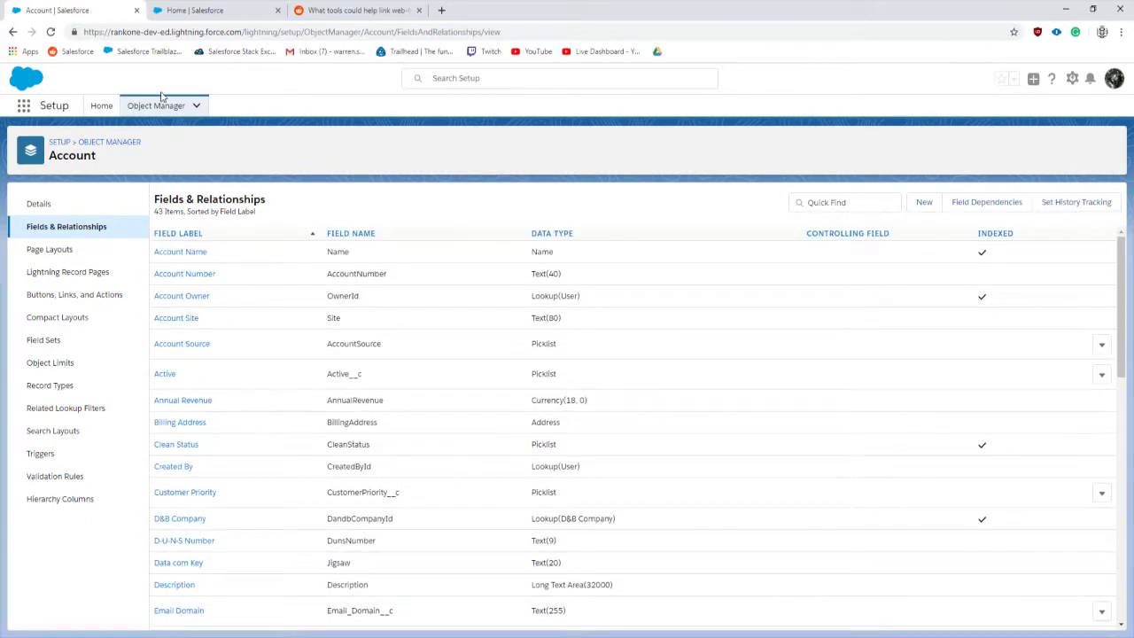
# Step: Open the Fields & Relationships list of the Lead object in Object Manager
pyautogui.click(162, 99)
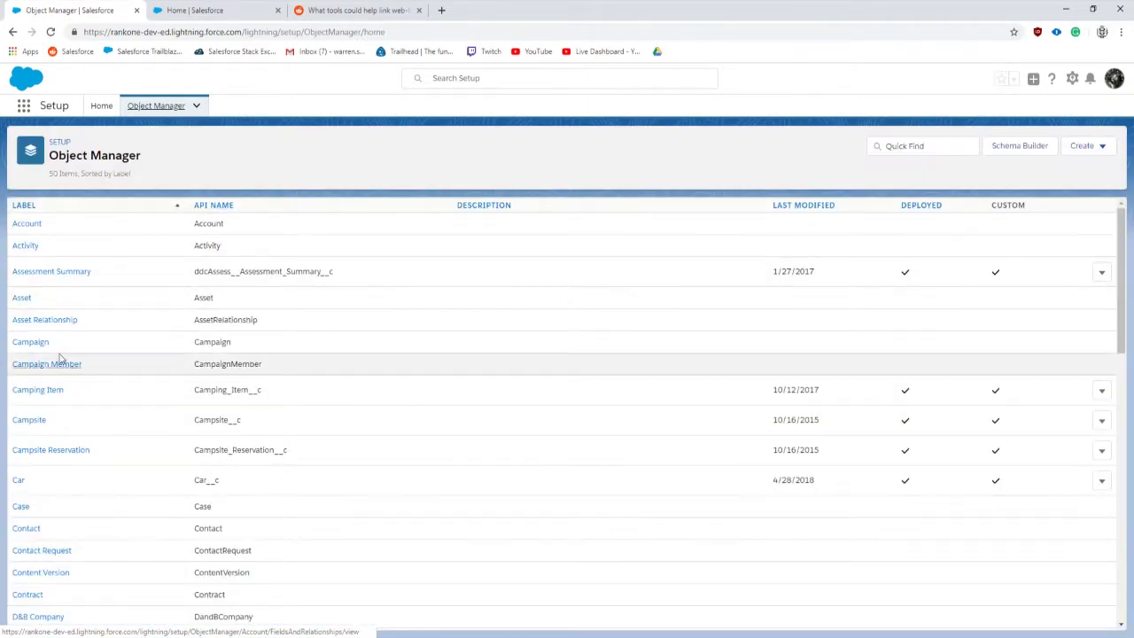
pyautogui.scroll(-5, 60, 358)
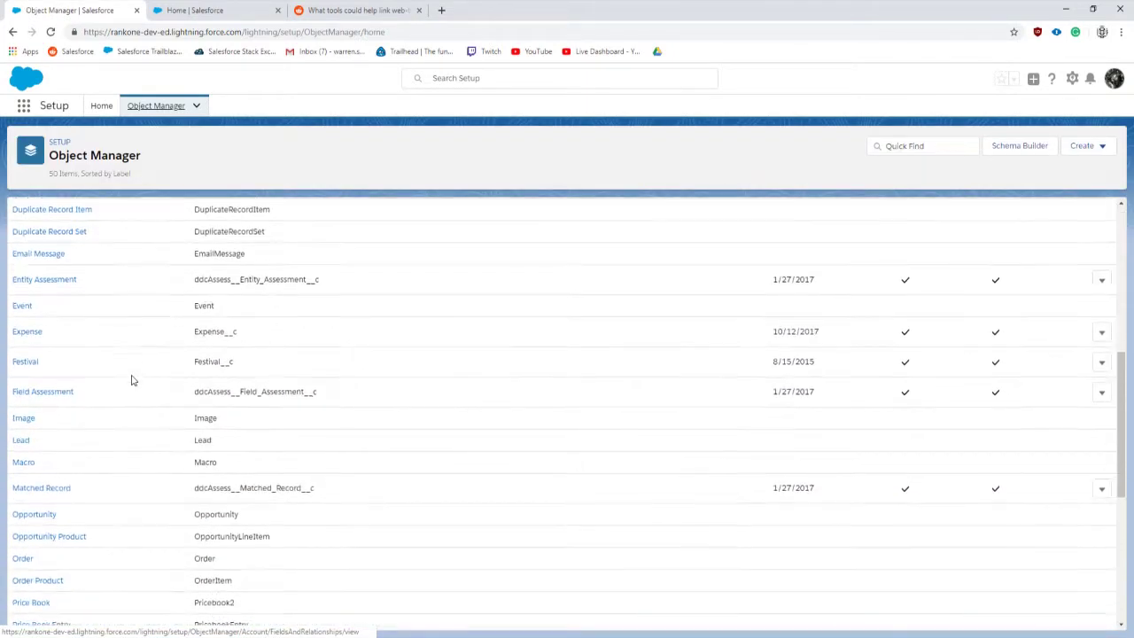
pyautogui.click(21, 440)
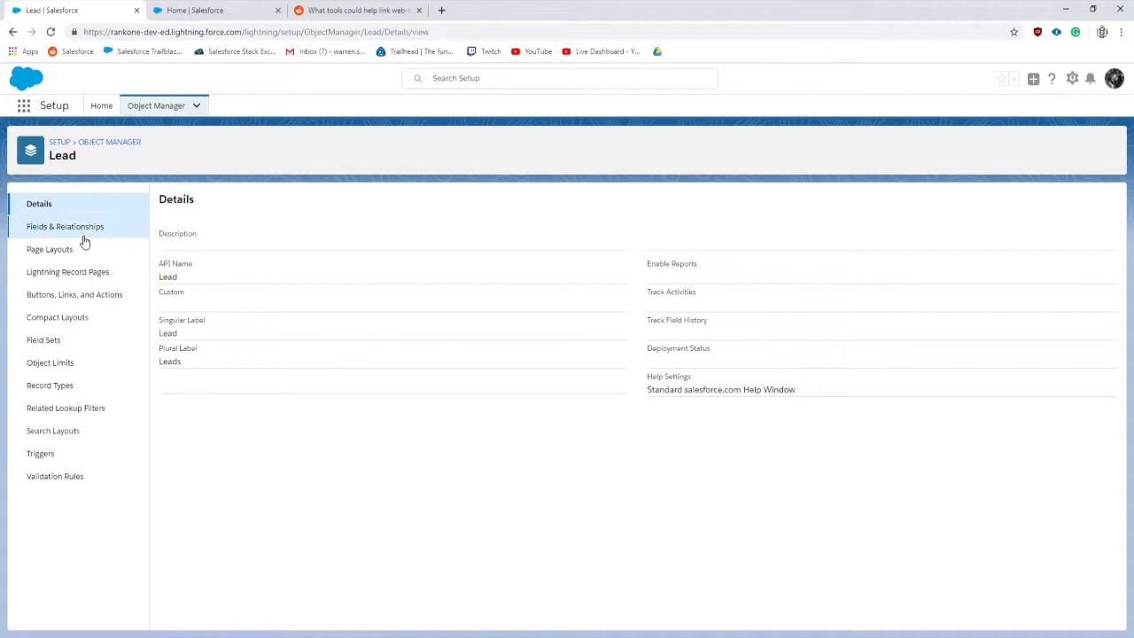
pyautogui.click(84, 236)
# Step: Open the Lead object's Email Domain field and examine the formula that extracts the domain from the email address
pyautogui.scroll(-3, 263, 355)
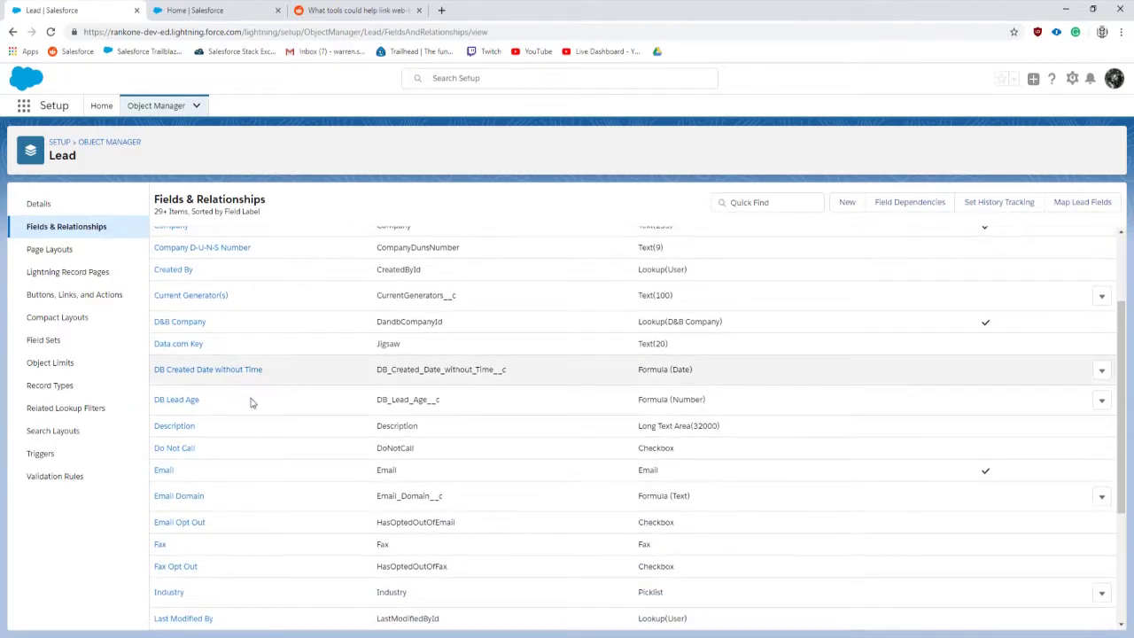
pyautogui.click(190, 499)
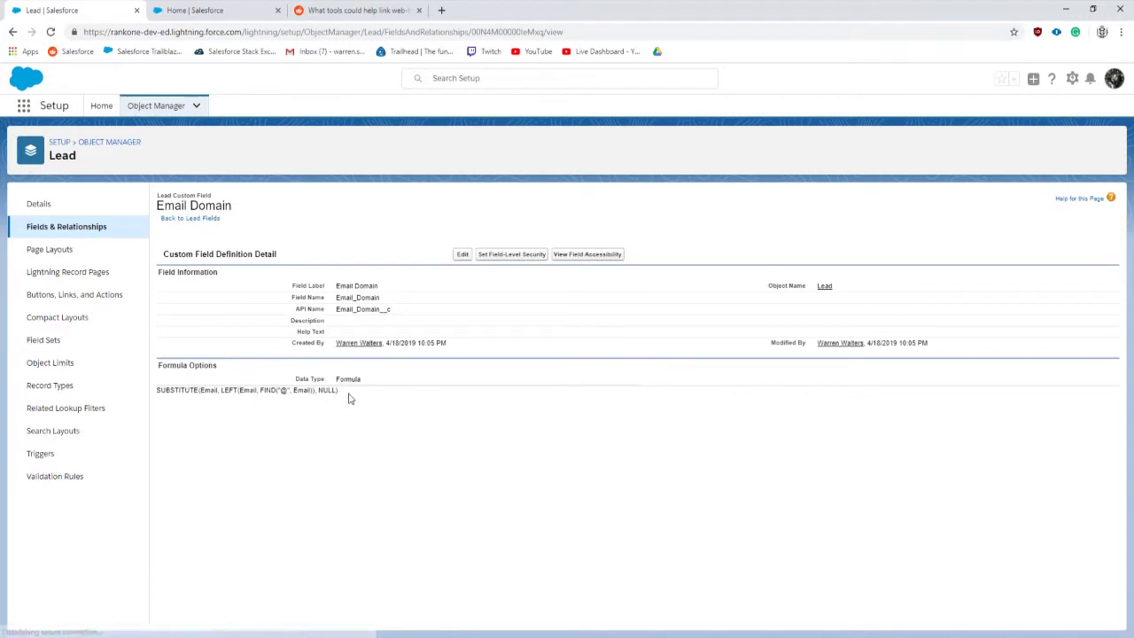
pyautogui.moveTo(349, 398); pyautogui.dragTo(206, 391)
pyautogui.click(173, 403)
pyautogui.click(253, 391)
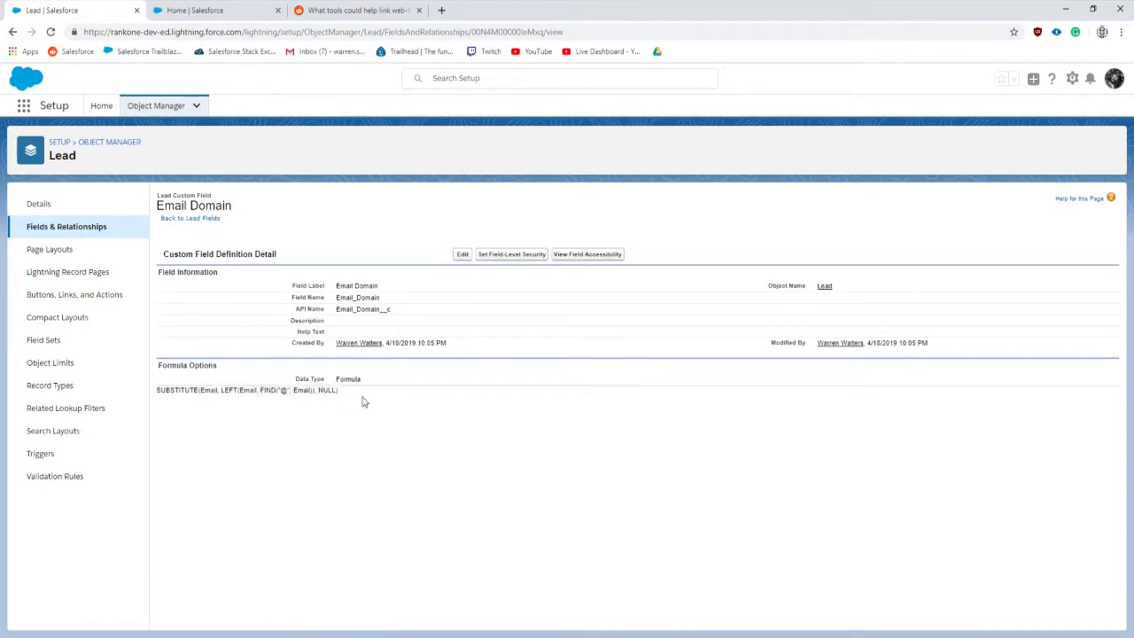
# Step: Open the Blues Entertainment Corp. account in the Sales app and check its Email Domain value
pyautogui.click(256, 11)
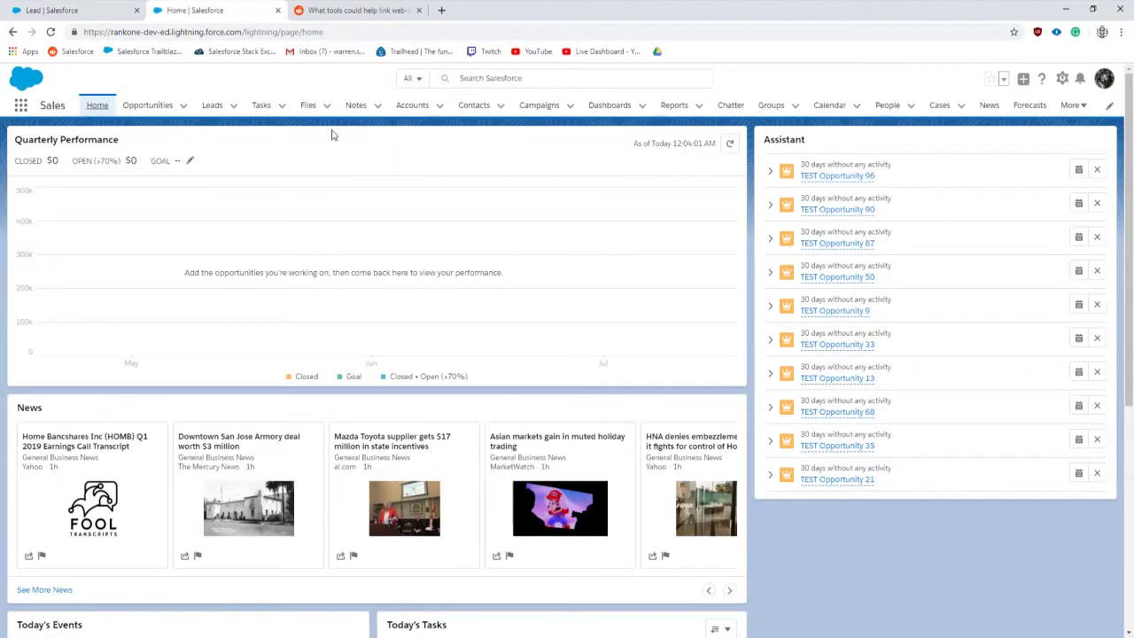
pyautogui.click(409, 105)
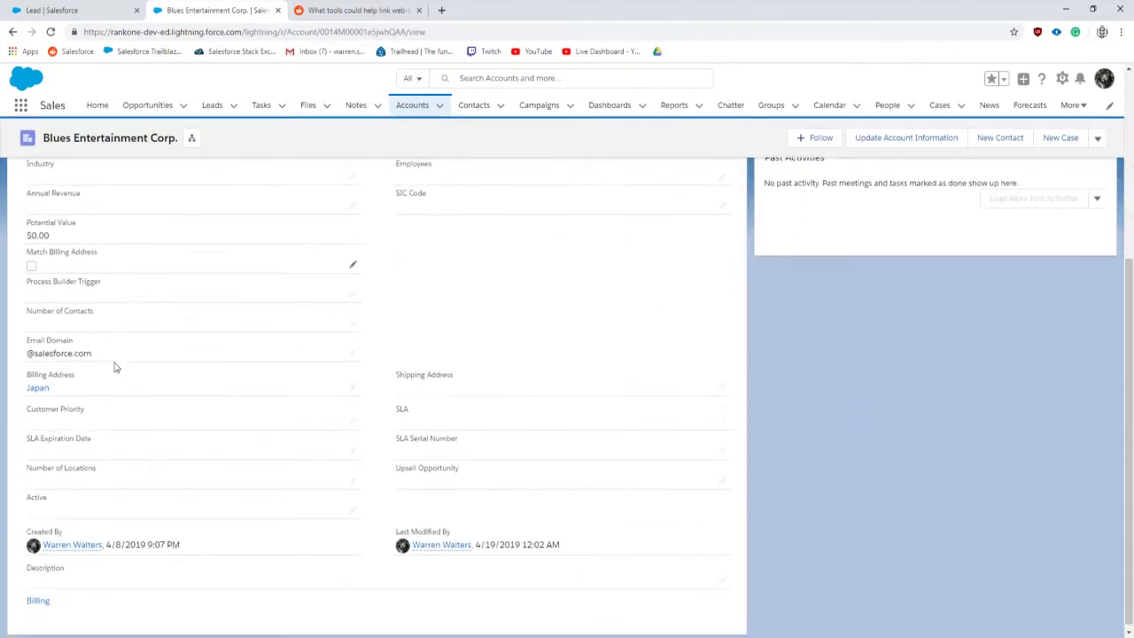
pyautogui.scroll(1, 204, 416)
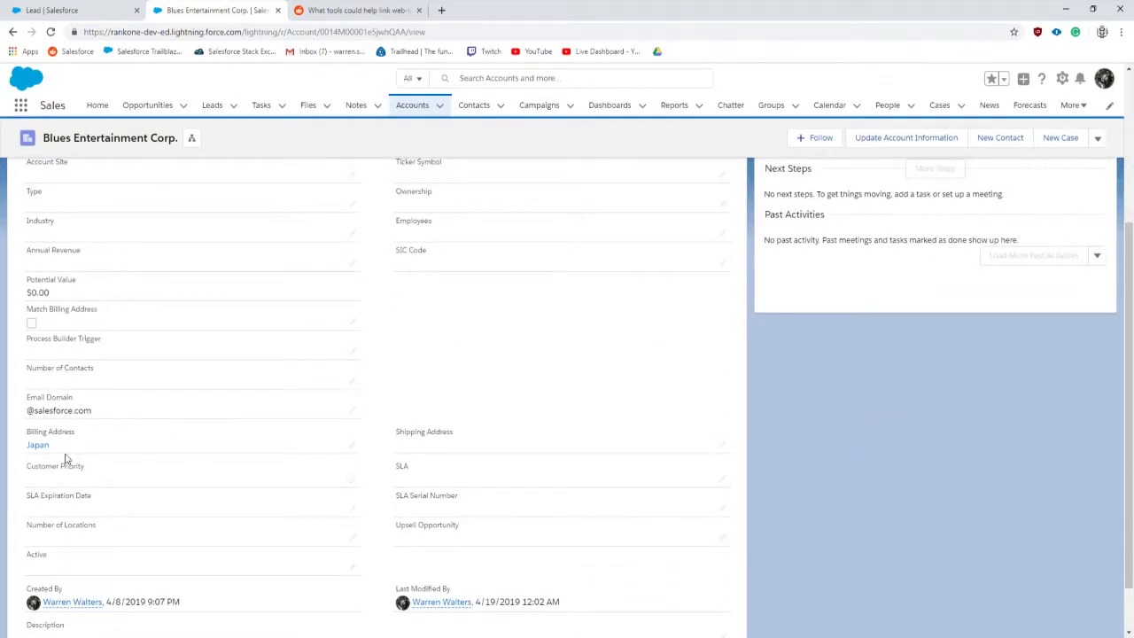
pyautogui.moveTo(102, 414); pyautogui.dragTo(36, 413)
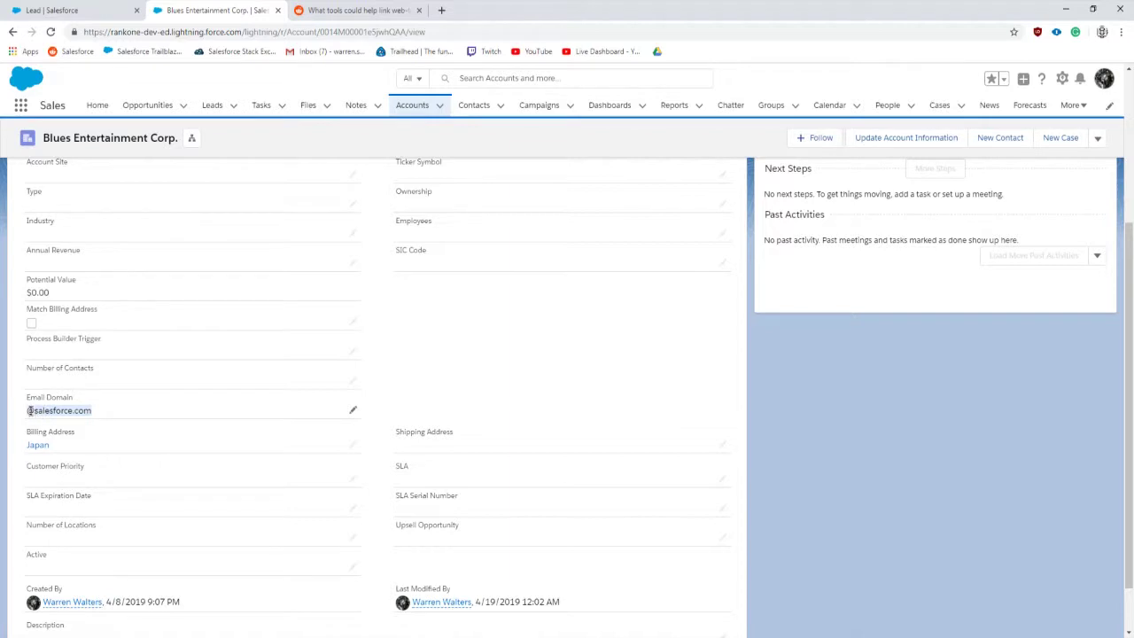
pyautogui.doubleClick(139, 413)
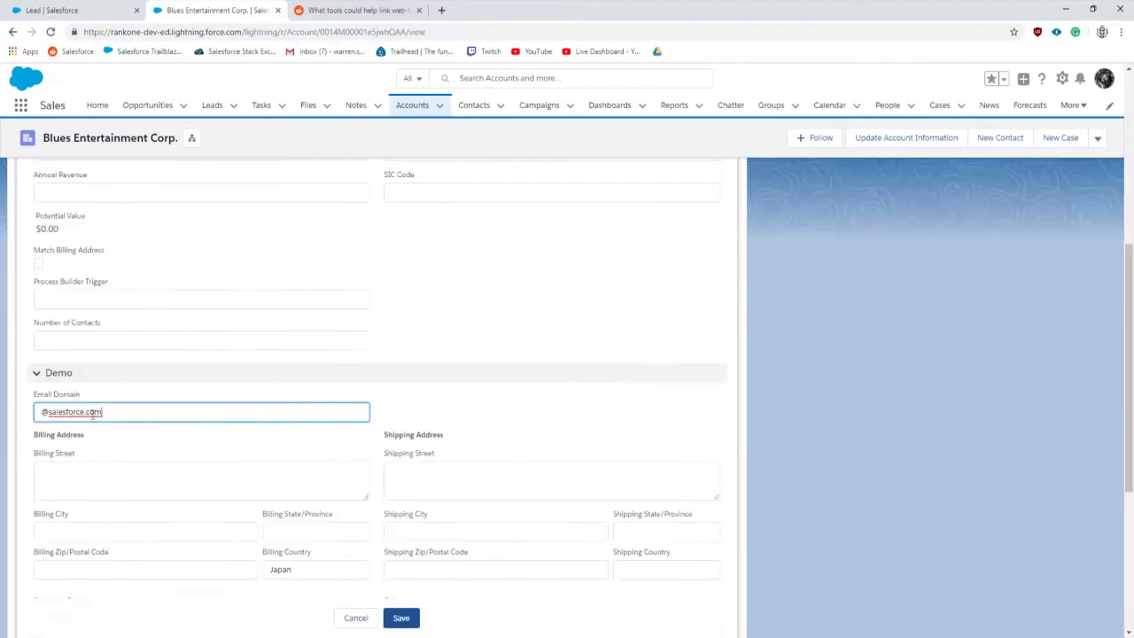
pyautogui.click(443, 413)
pyautogui.scroll(3, 390, 447)
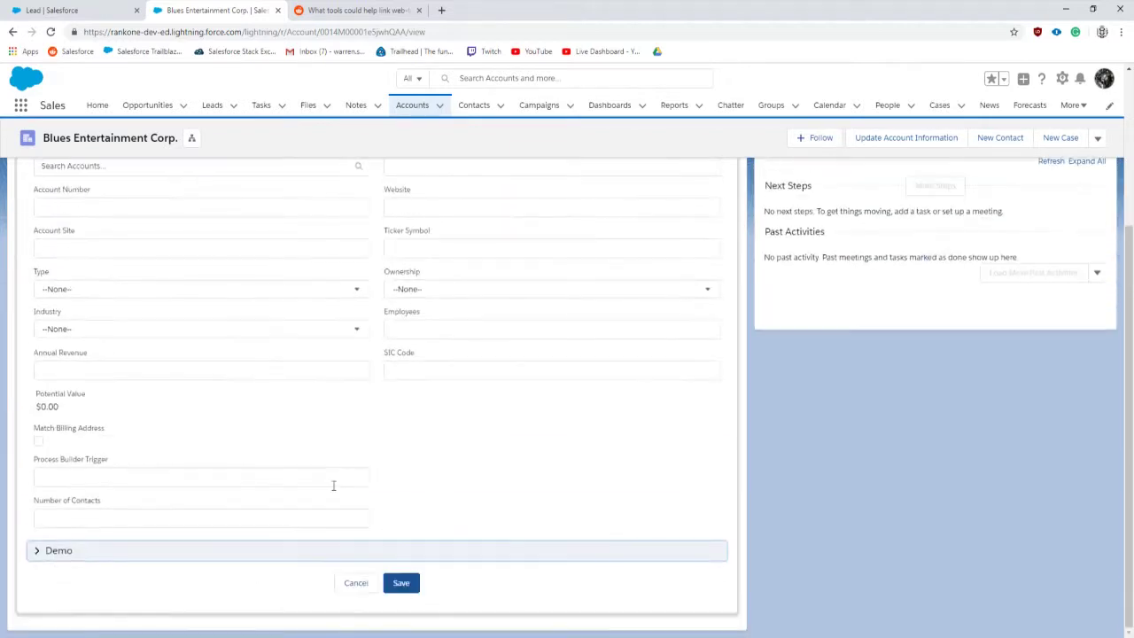
pyautogui.scroll(-3, 290, 457)
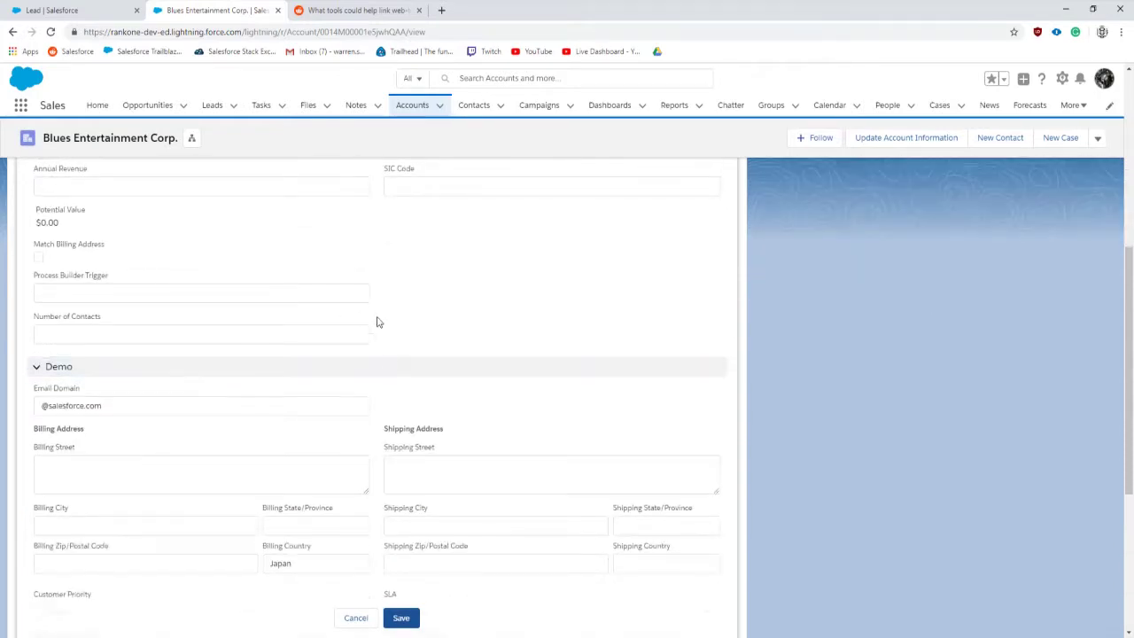
pyautogui.scroll(6, 381, 337)
# Step: Open the Jackson Controls lead's details and examine its Email Domain and Account fields
pyautogui.click(212, 105)
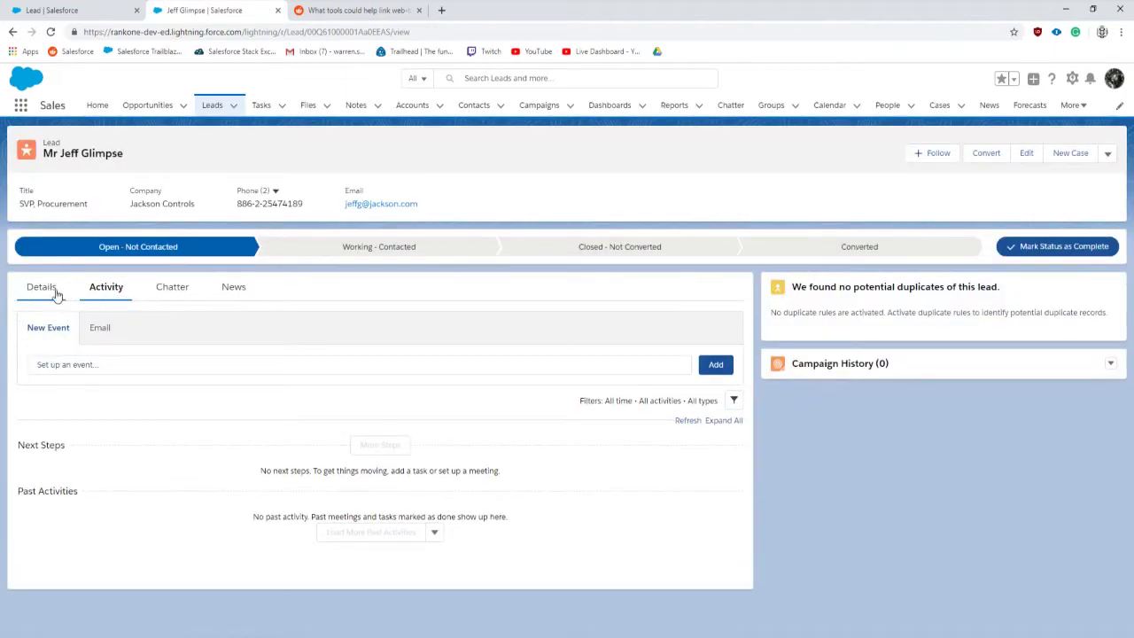
pyautogui.click(43, 287)
pyautogui.scroll(-3, 228, 332)
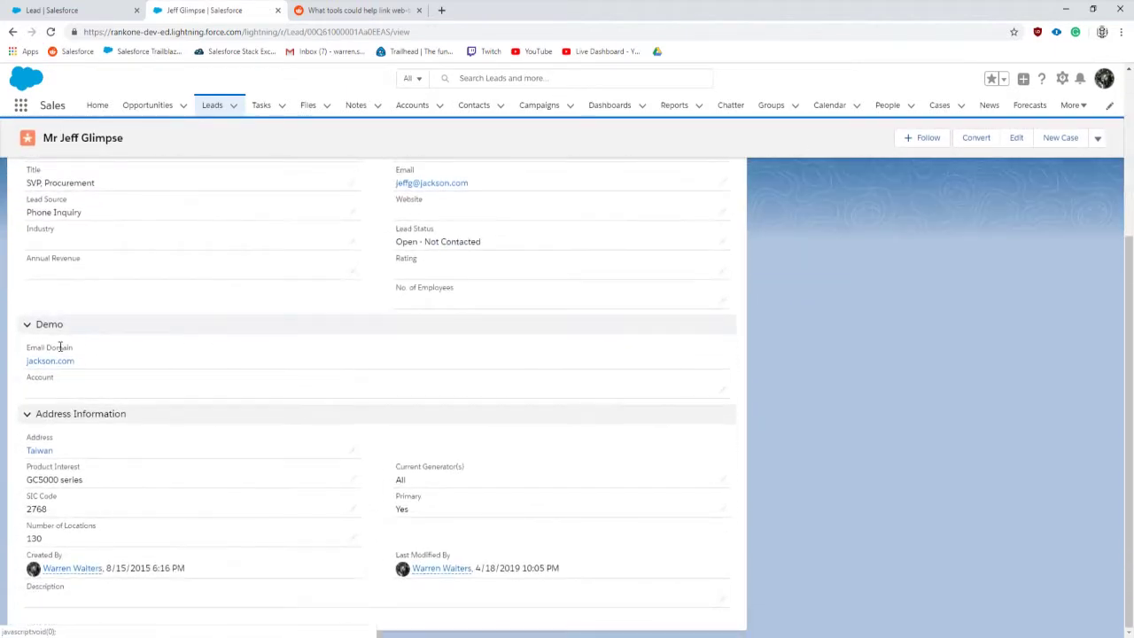
pyautogui.scroll(1, 89, 399)
pyautogui.scroll(1, 109, 449)
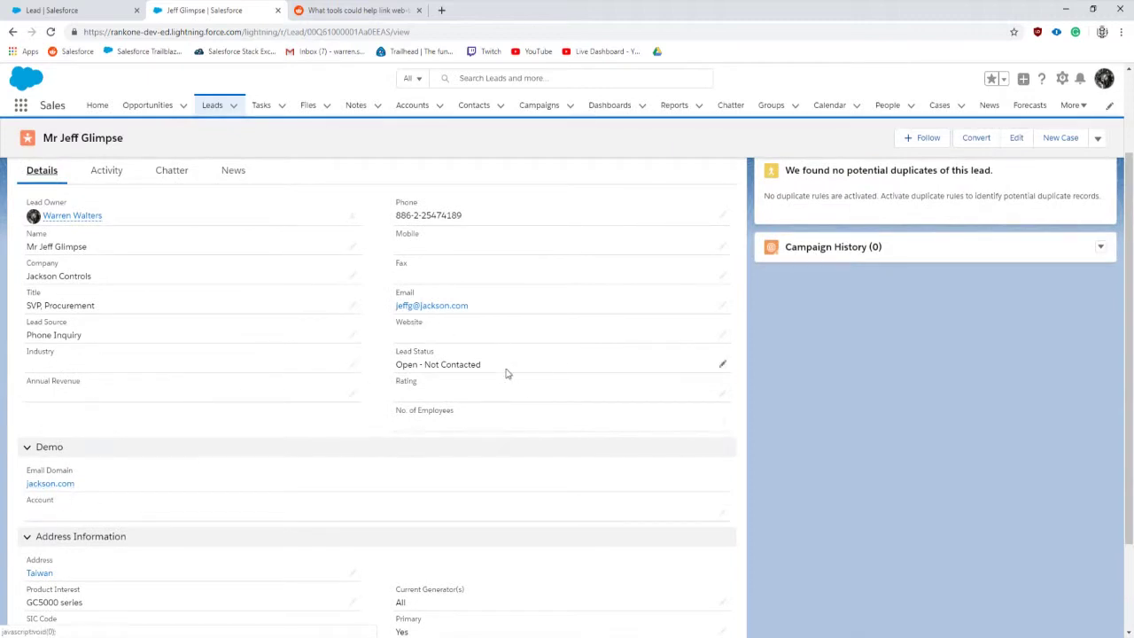
pyautogui.scroll(1, 519, 390)
pyautogui.scroll(-1, 314, 362)
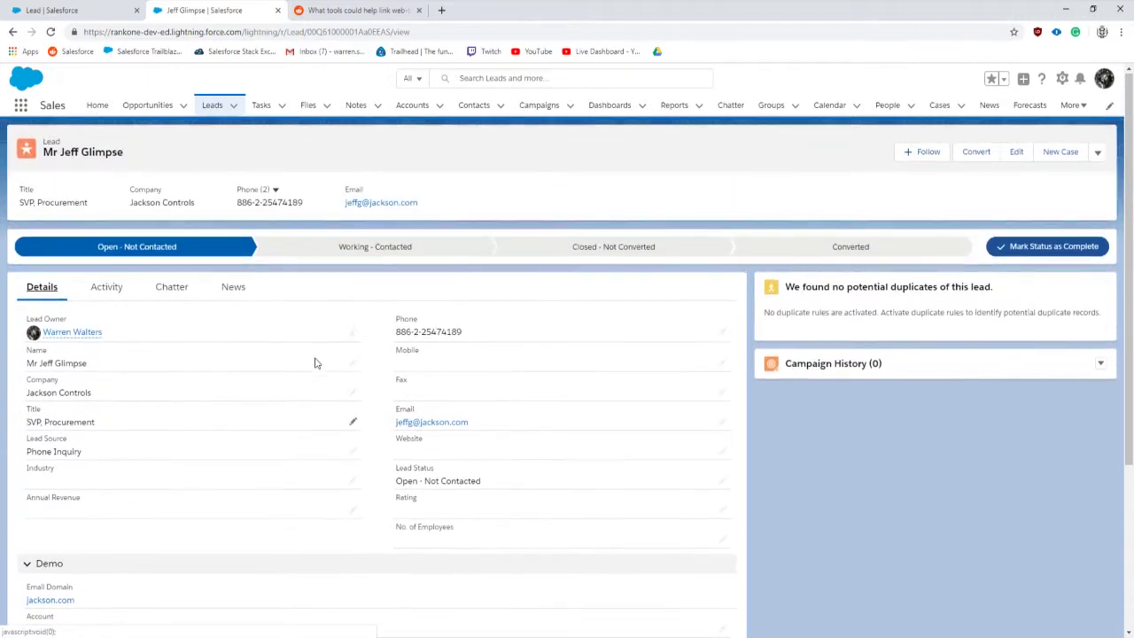
pyautogui.scroll(1, 372, 498)
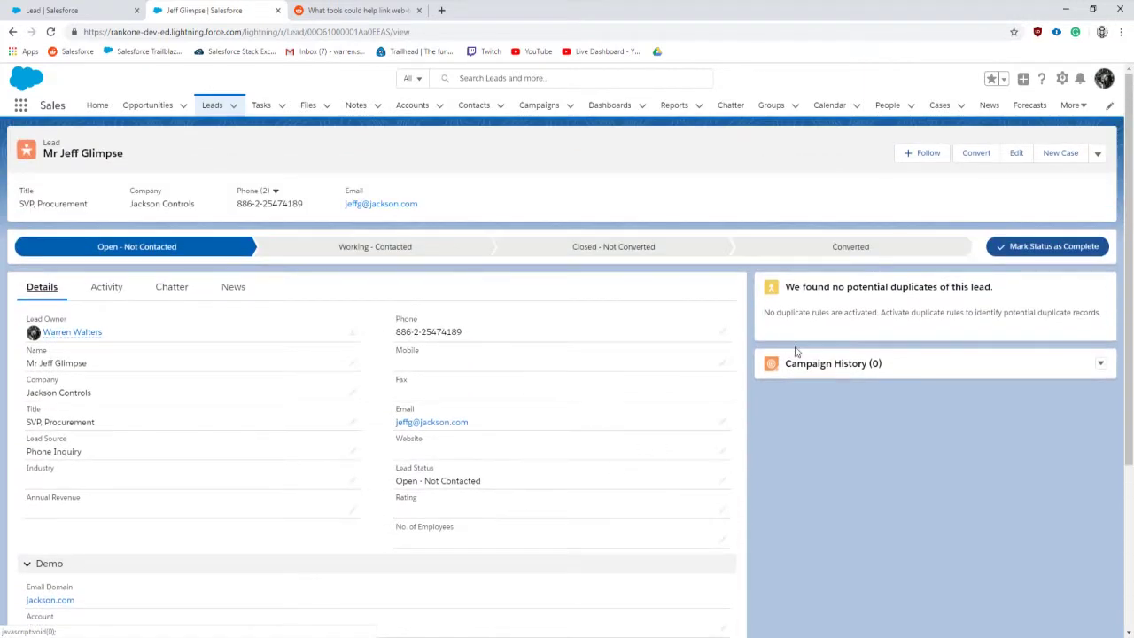
# Step: Check the lead's Account field and review the Account lookup in the Lead object's Fields & Relationships list
pyautogui.scroll(-1, 287, 479)
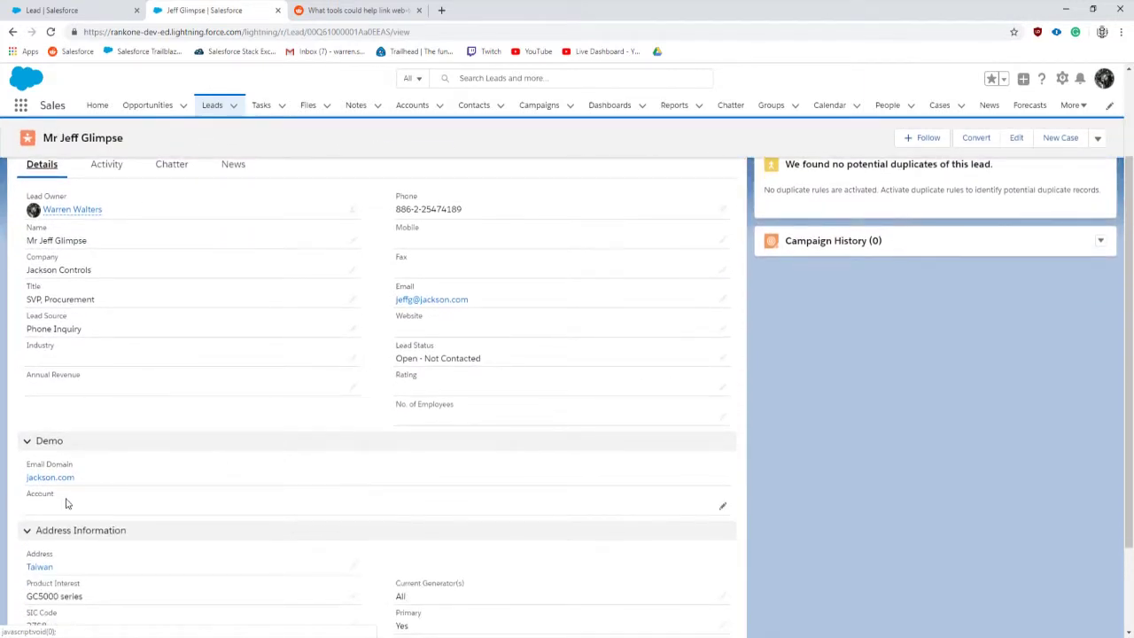
pyautogui.click(86, 11)
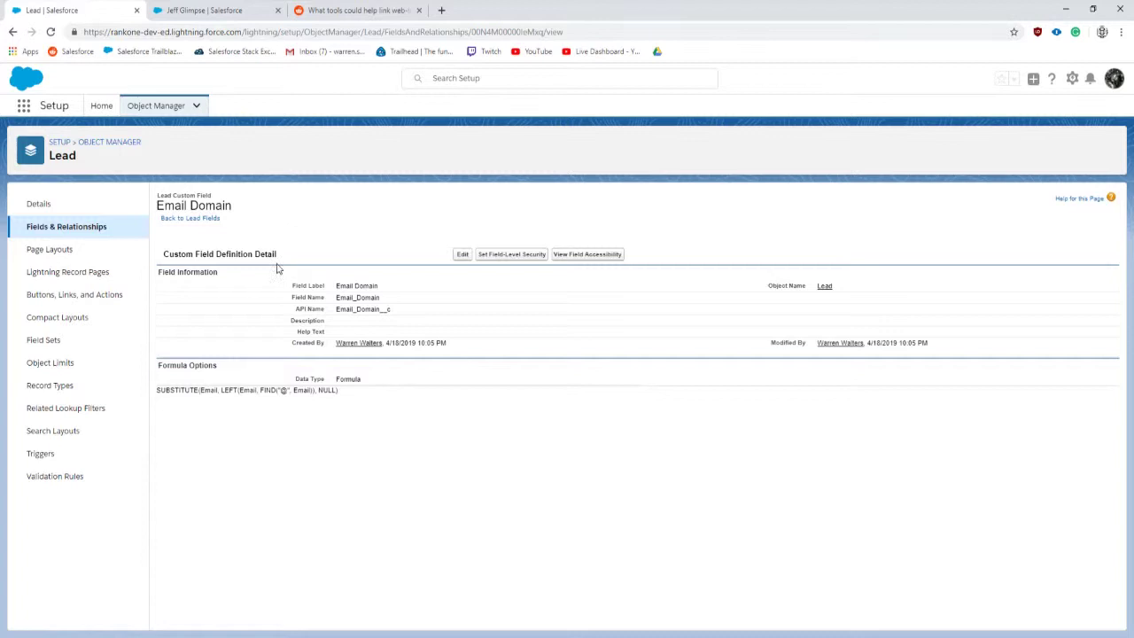
pyautogui.click(142, 231)
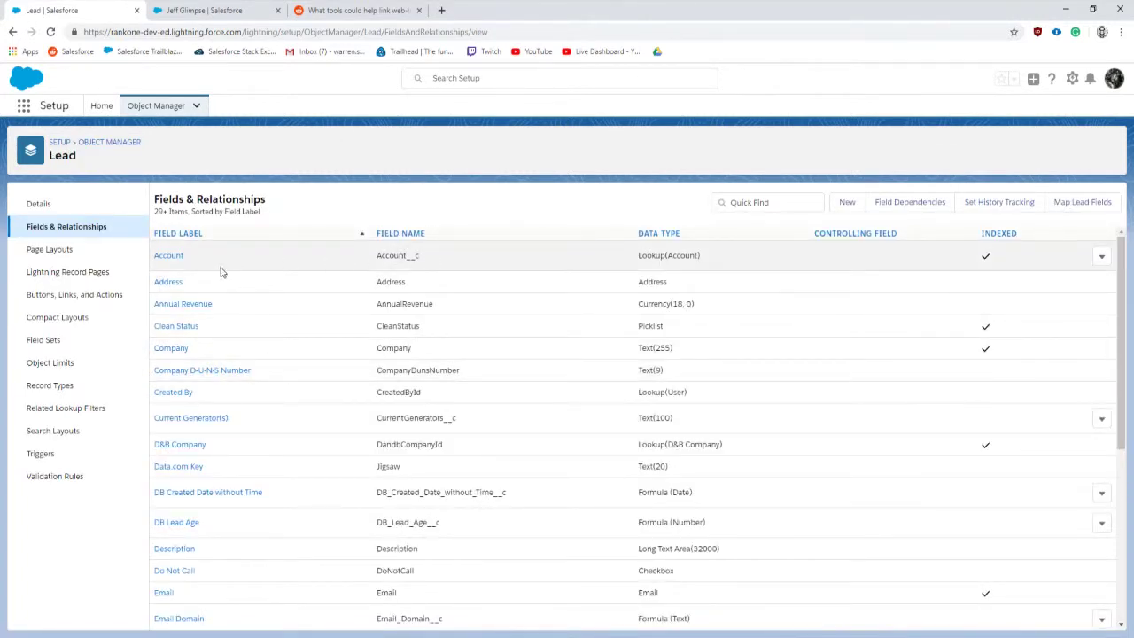
# Step: Open Setup from the lead record, find Flows with the search term "flow", and start a new flow in Flow Builder
pyautogui.click(190, 10)
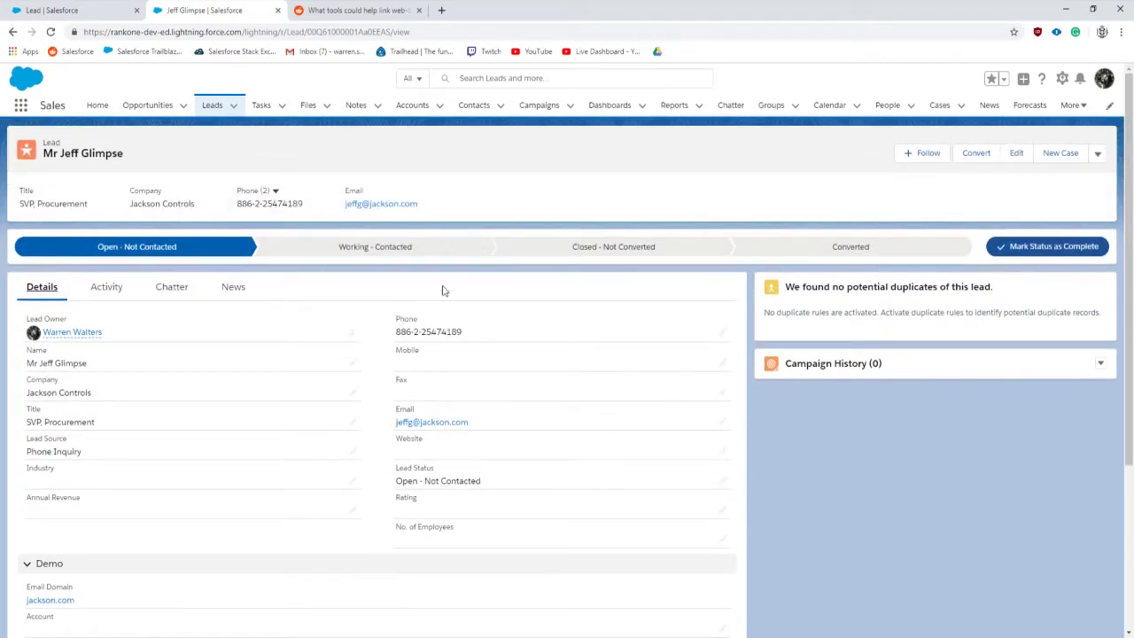
pyautogui.click(1062, 79)
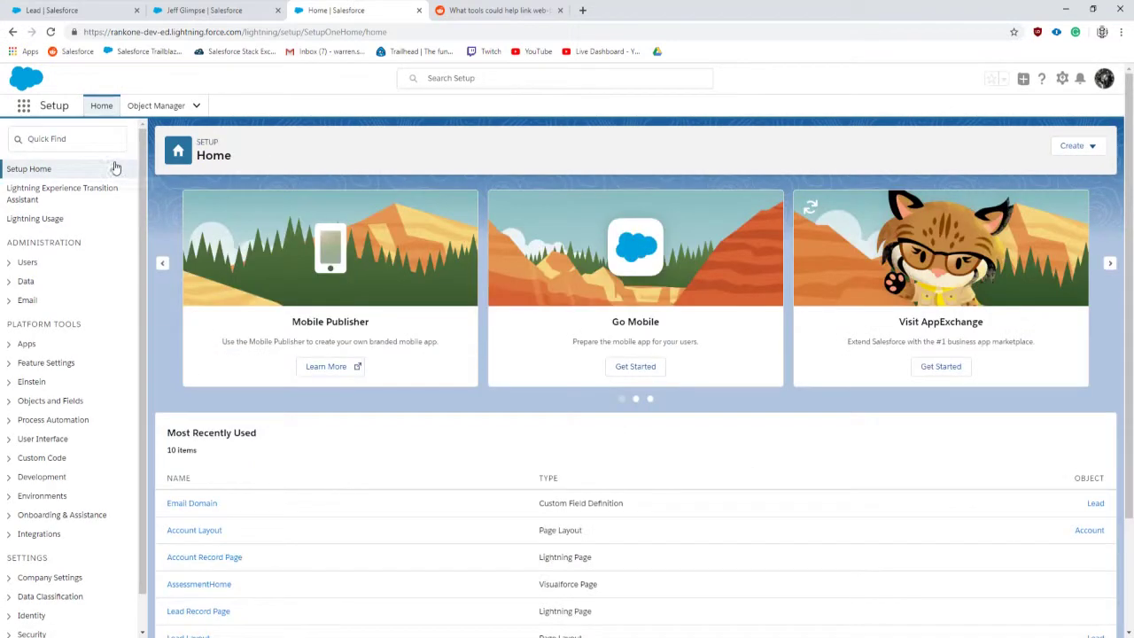
pyautogui.write('f')
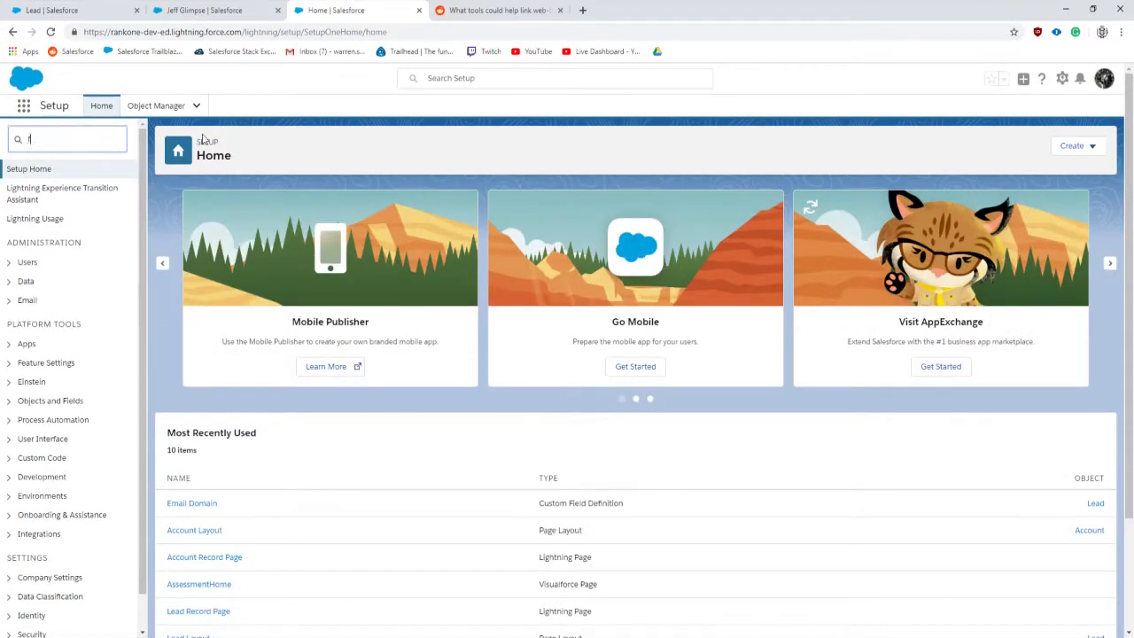
pyautogui.write('low')
pyautogui.click(42, 244)
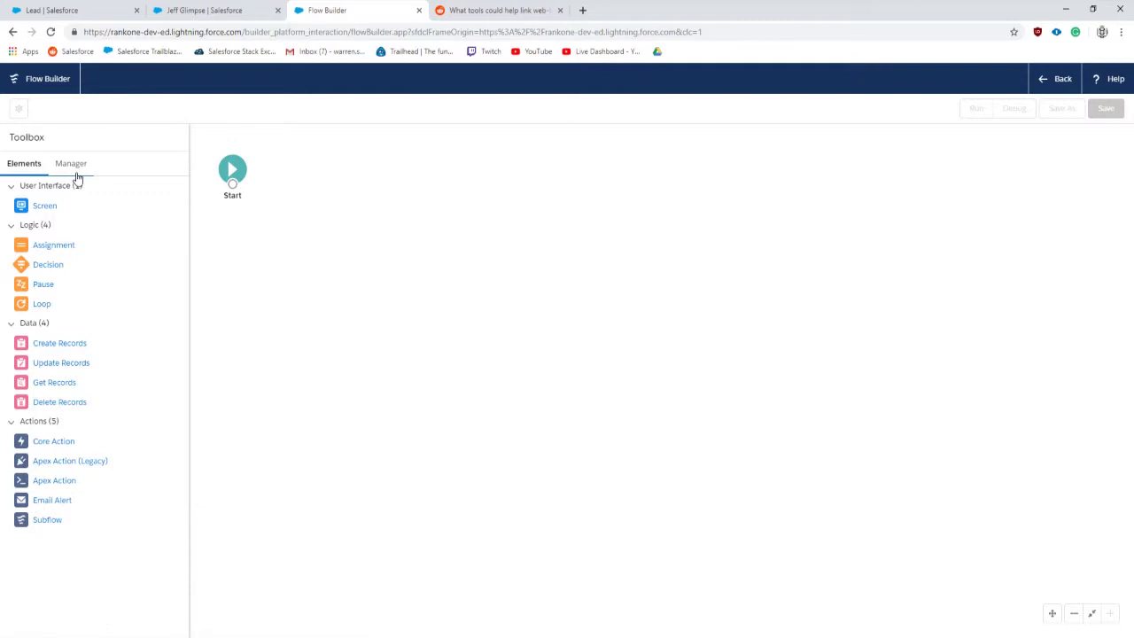
# Step: Start a new flow resource and set its resource type to Variable
pyautogui.click(74, 174)
pyautogui.click(39, 194)
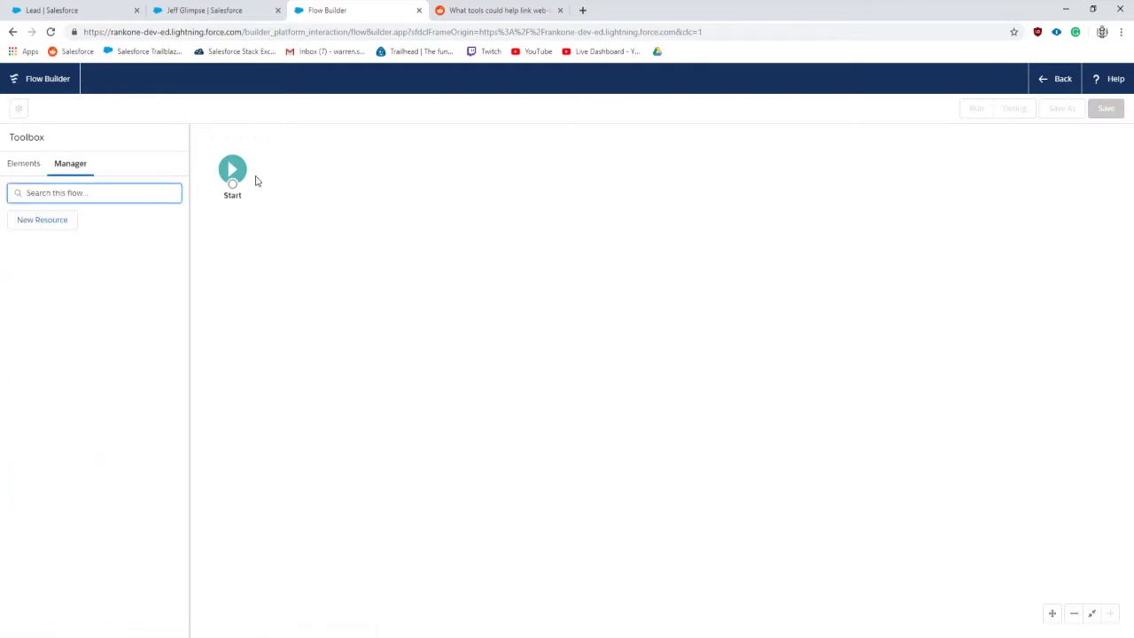
pyautogui.write('va')
pyautogui.press('BackSpace')
pyautogui.press('BackSpace')
pyautogui.press('BackSpace')
pyautogui.click(42, 219)
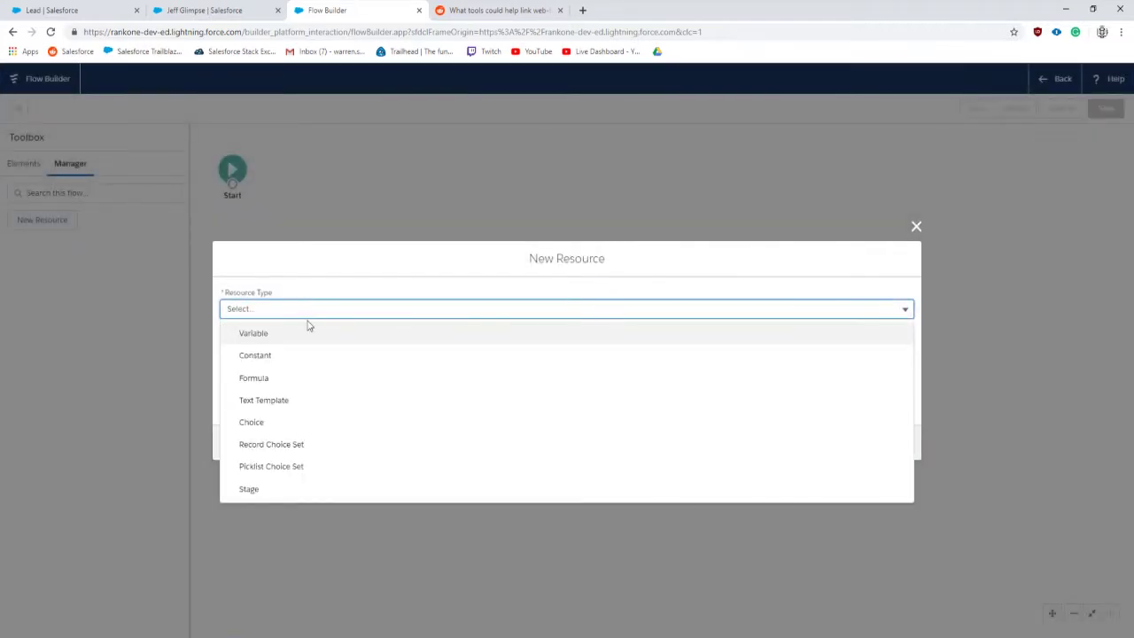
pyautogui.click(258, 341)
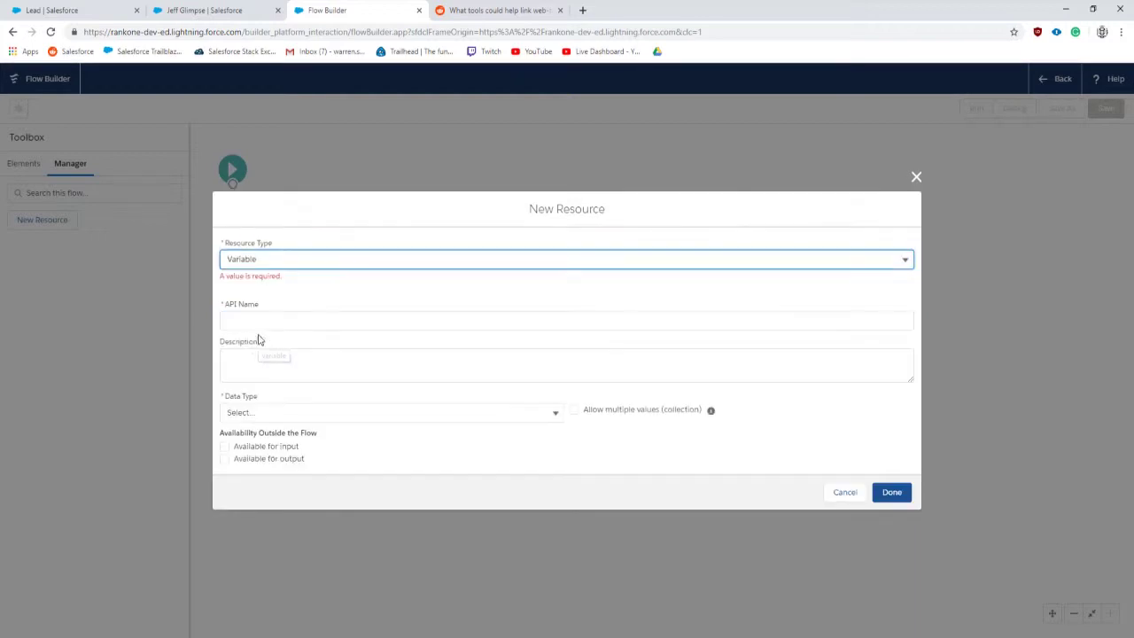
# Step: Name the variable varLeadId, make it available for input, set its data type to Text, and save it
pyautogui.click(253, 320)
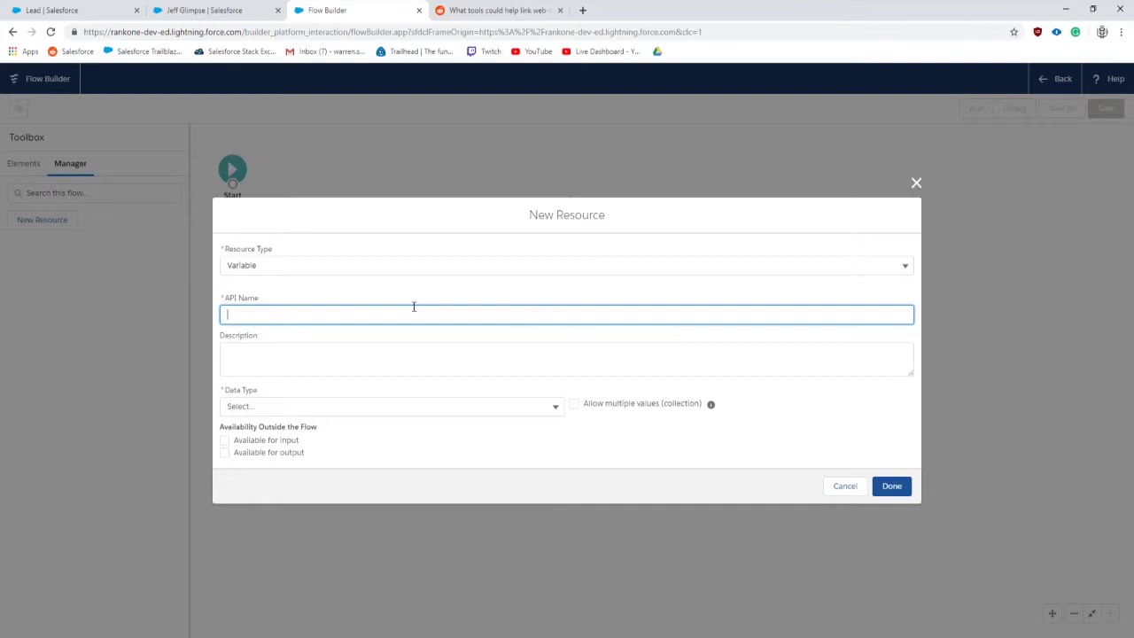
pyautogui.write('varLEadId')
pyautogui.click(266, 441)
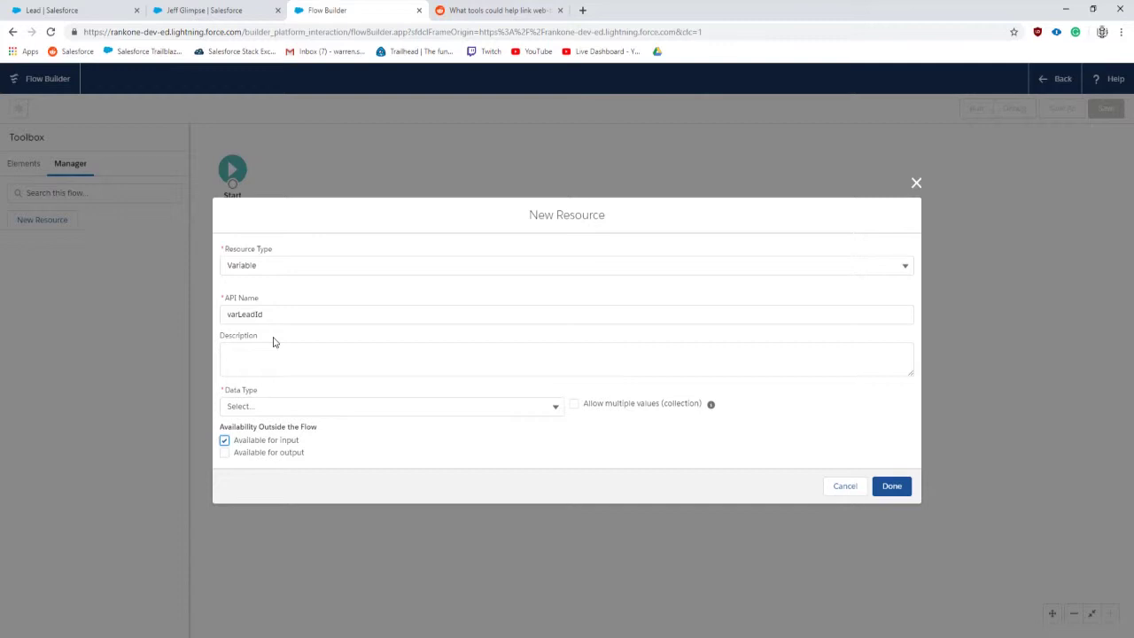
pyautogui.click(250, 405)
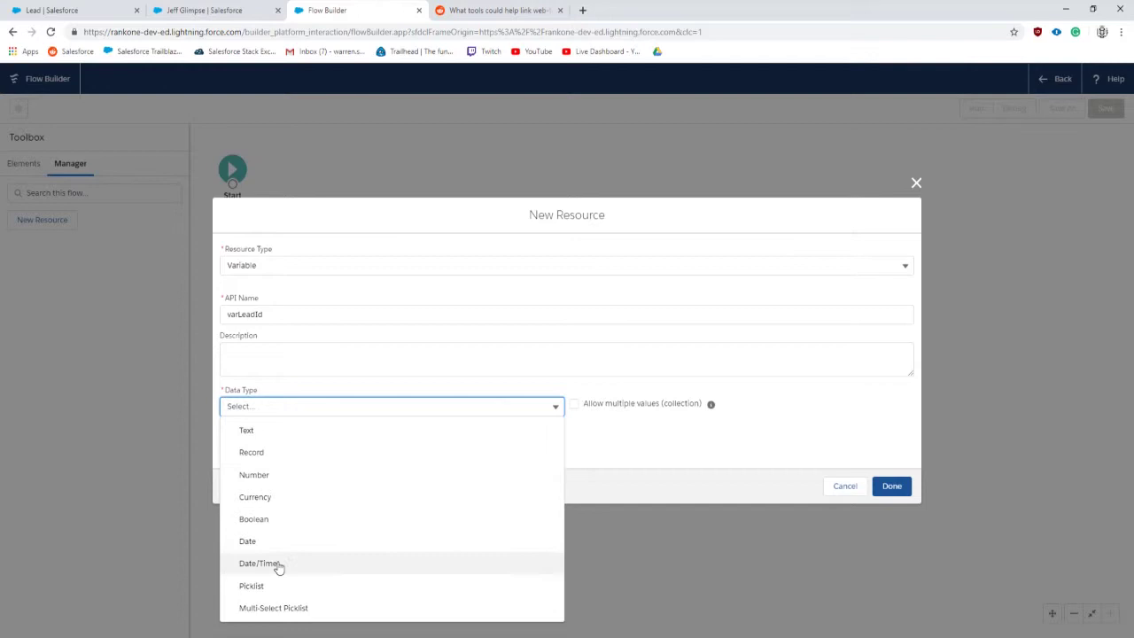
pyautogui.click(264, 434)
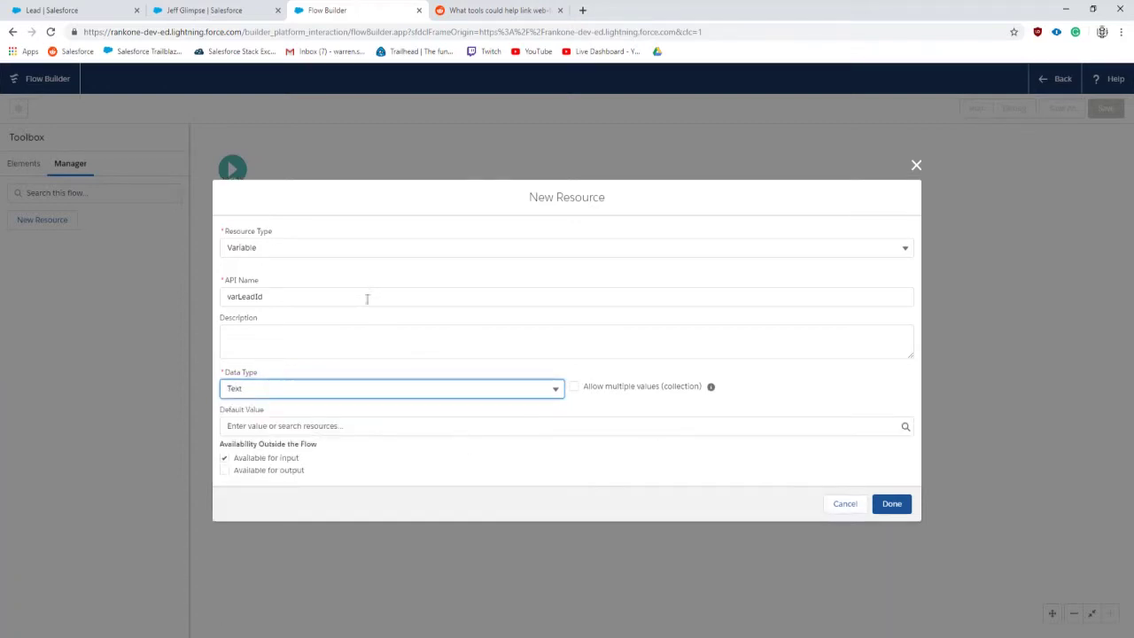
pyautogui.click(289, 356)
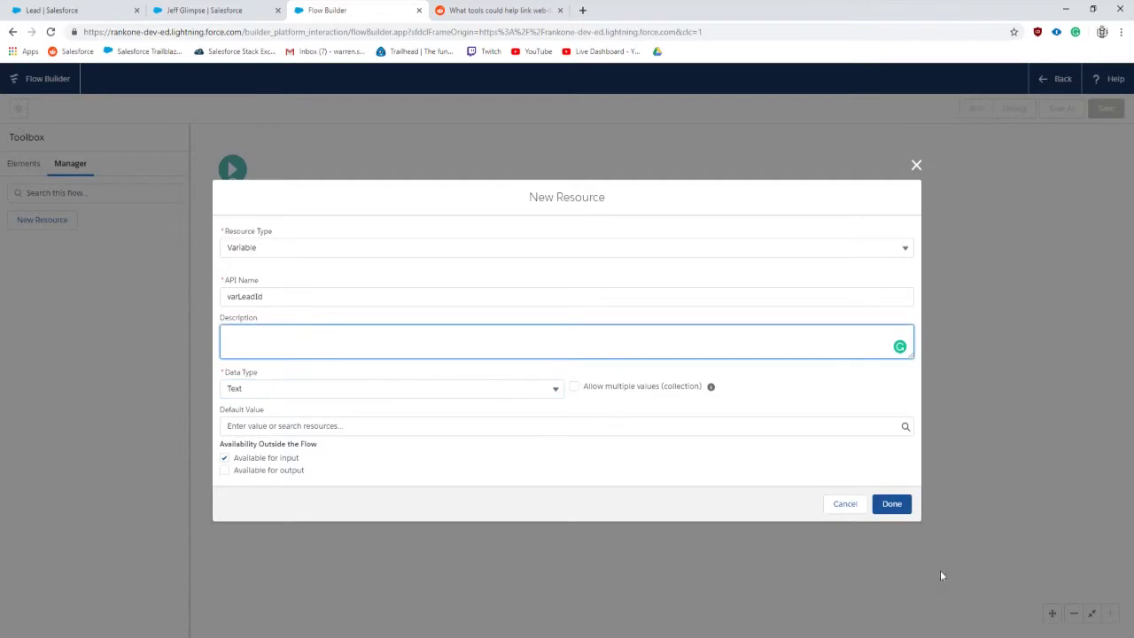
pyautogui.click(891, 503)
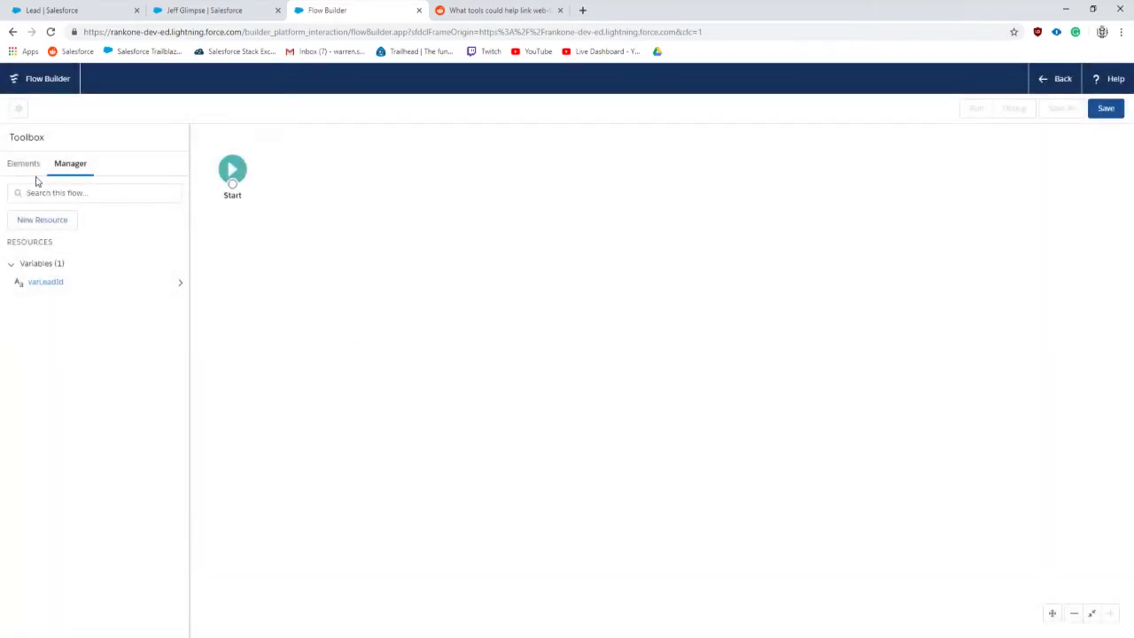
# Step: Add a Get Records element labelled "get Lead" to the flow and set its object to Lead
pyautogui.click(17, 164)
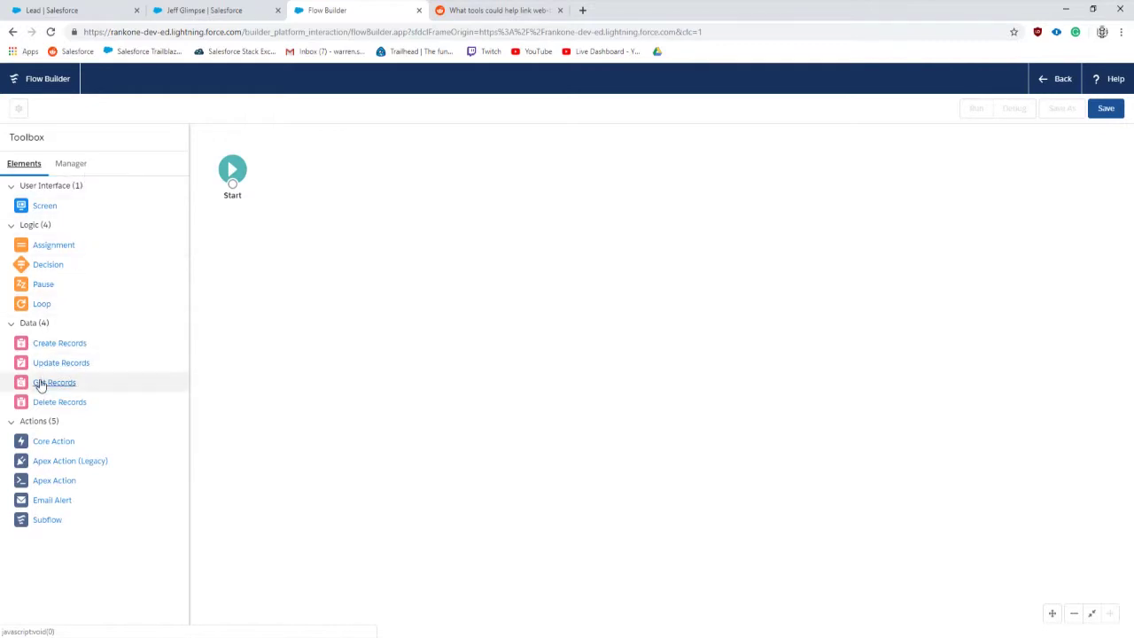
pyautogui.moveTo(41, 382); pyautogui.dragTo(319, 163)
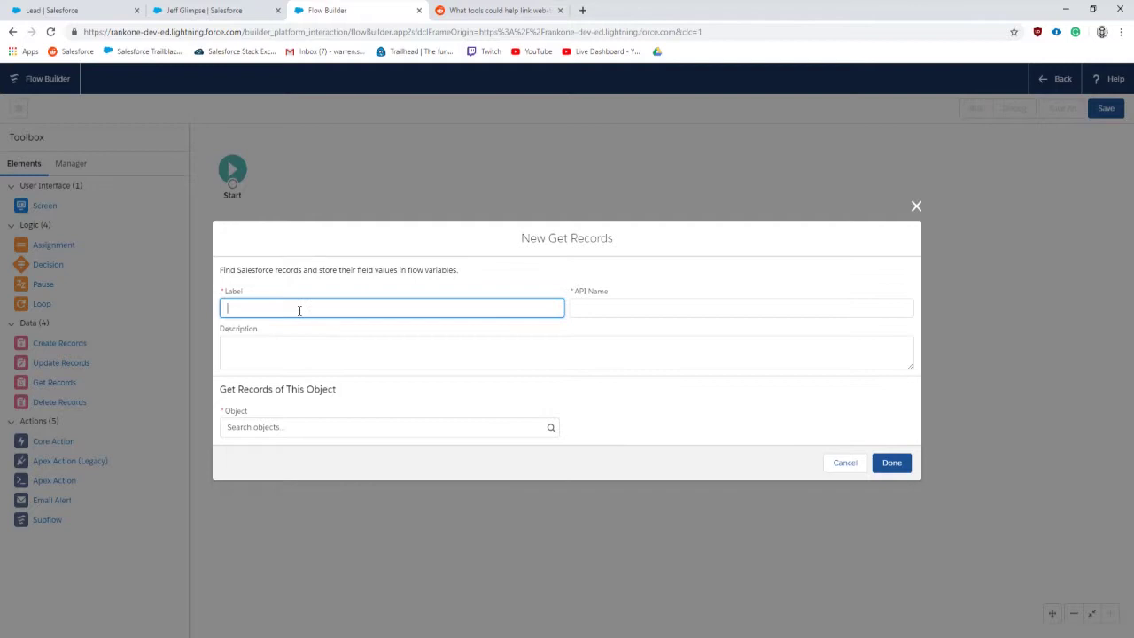
pyautogui.write('get Lead')
pyautogui.click(243, 307)
pyautogui.click(260, 380)
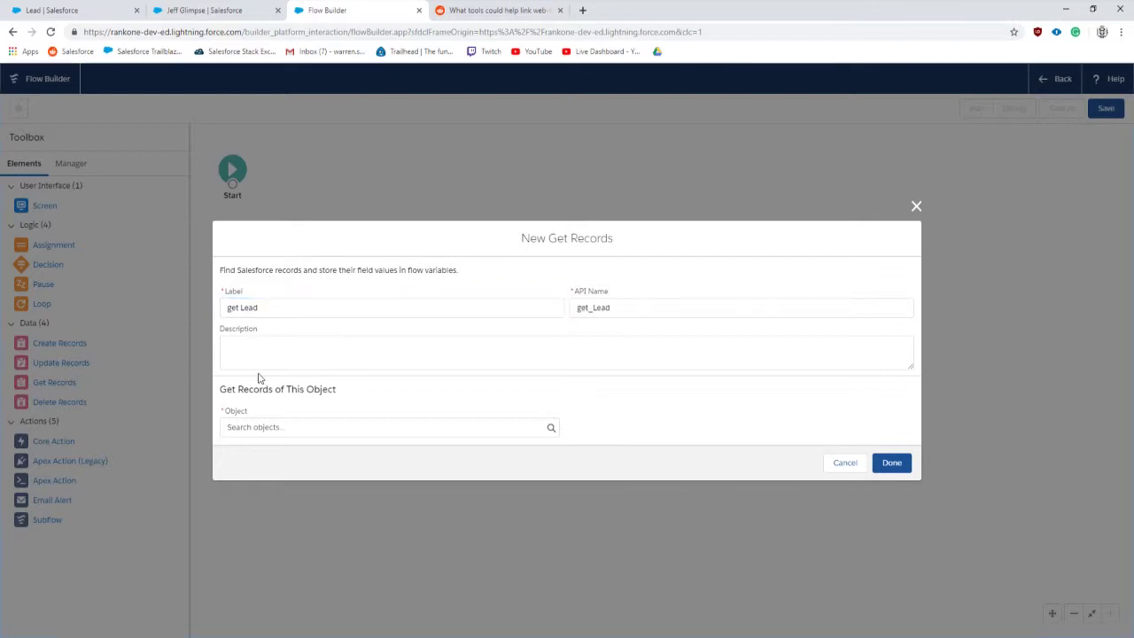
pyautogui.click(263, 358)
pyautogui.click(368, 423)
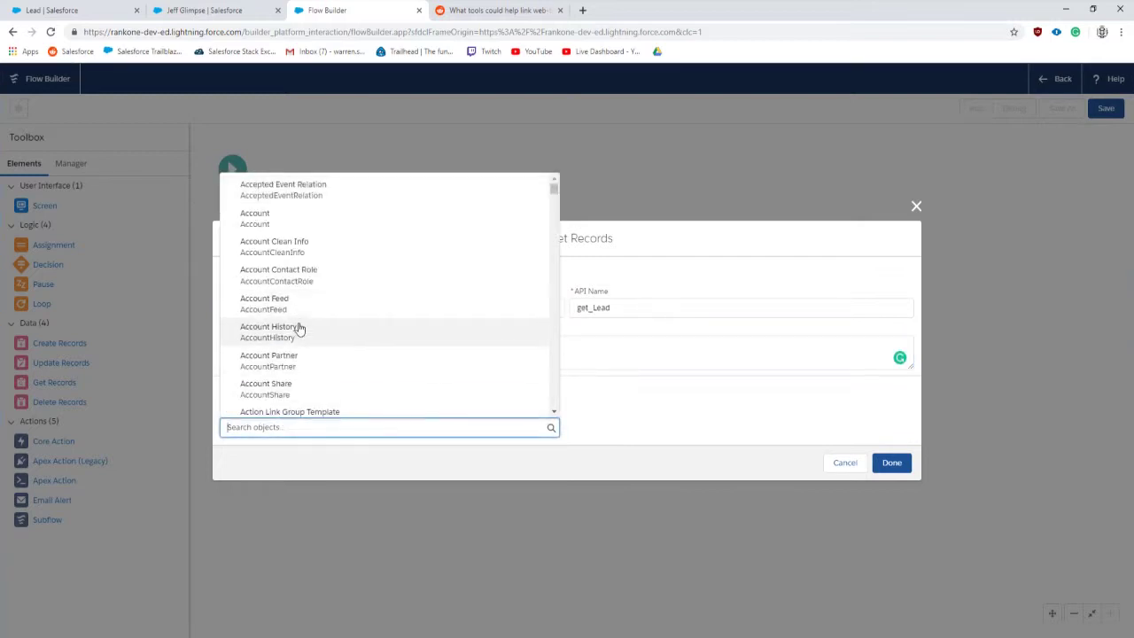
pyautogui.write('lead')
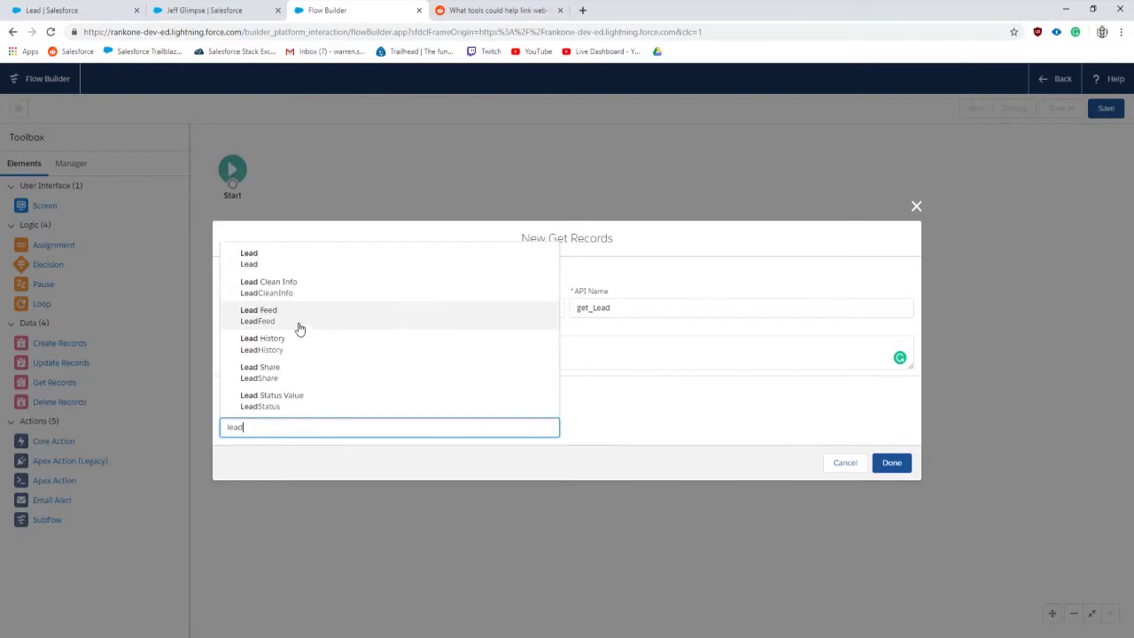
pyautogui.click(291, 259)
# Step: Filter the Lead records with the condition that Id equals the varLeadId variable
pyautogui.scroll(-2, 311, 362)
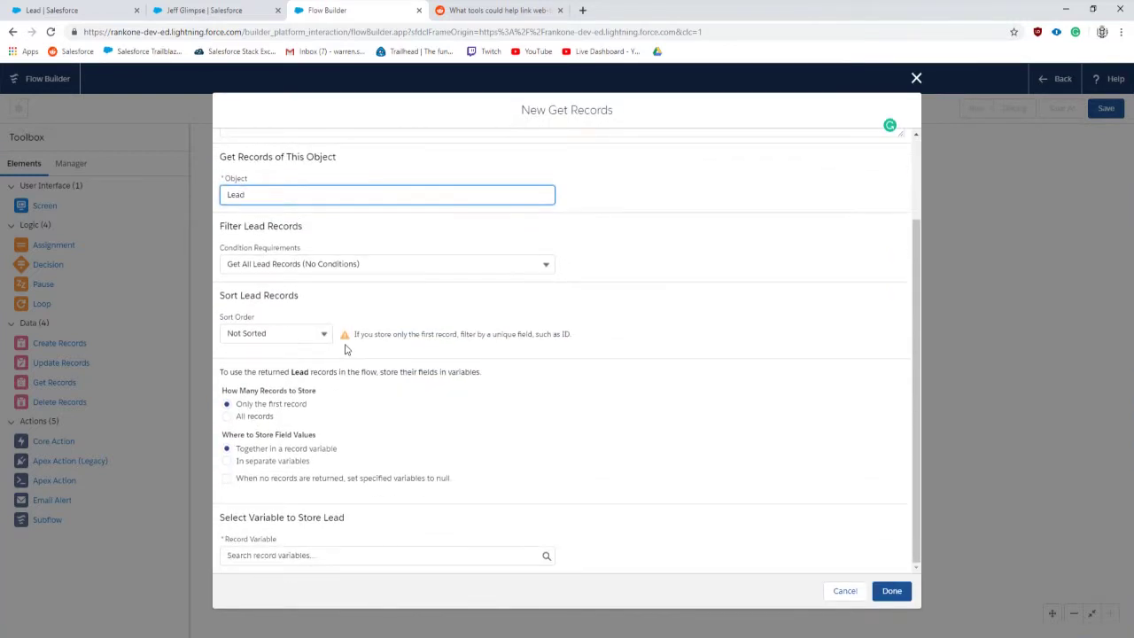
pyautogui.scroll(1, 325, 358)
pyautogui.click(270, 325)
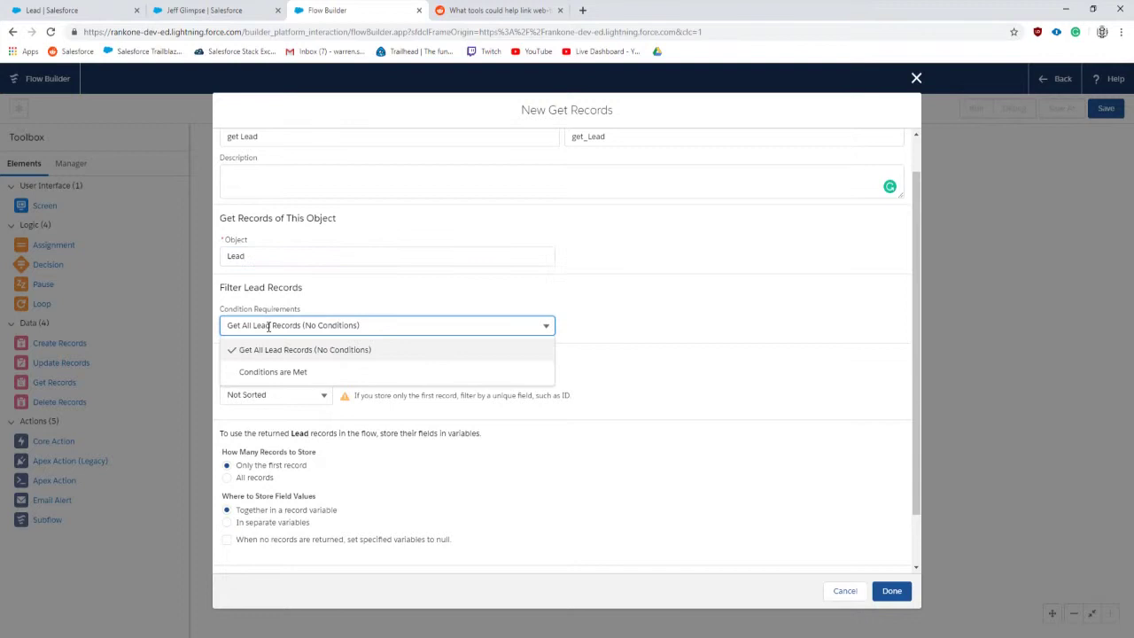
pyautogui.click(265, 368)
pyautogui.click(341, 366)
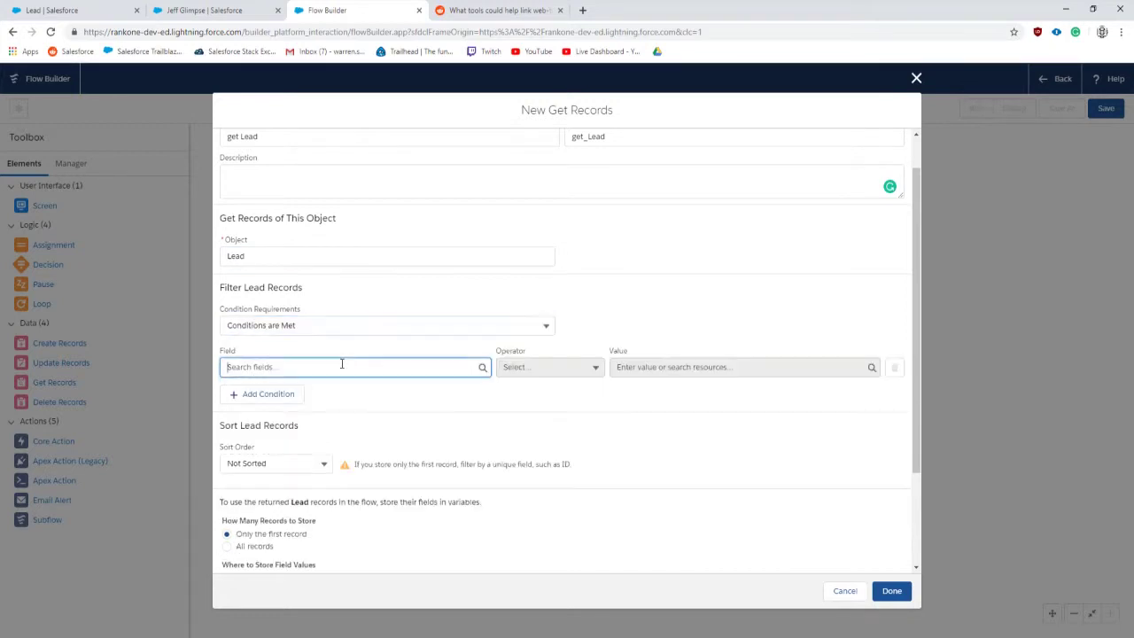
pyautogui.write('id')
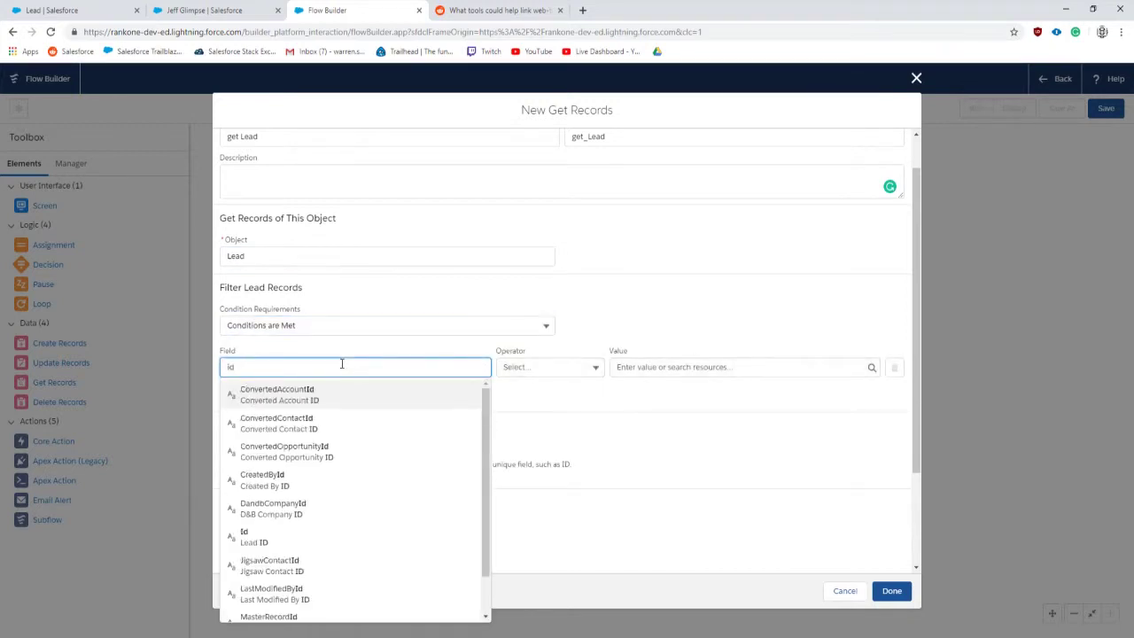
pyautogui.click(255, 537)
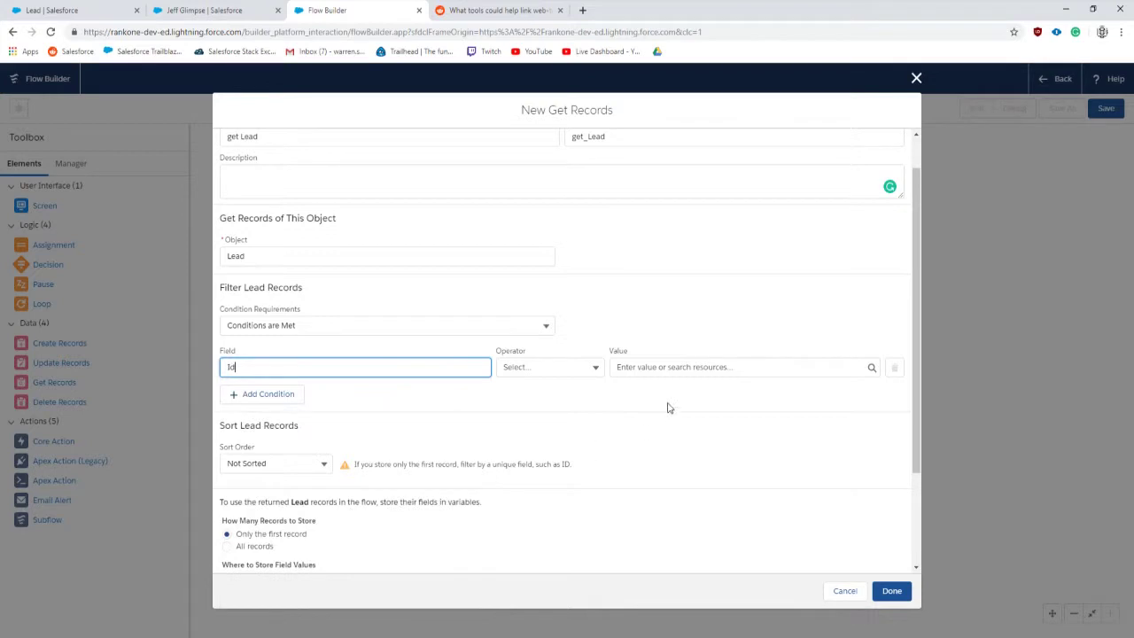
pyautogui.click(542, 370)
pyautogui.click(537, 392)
pyautogui.click(618, 367)
pyautogui.write('v')
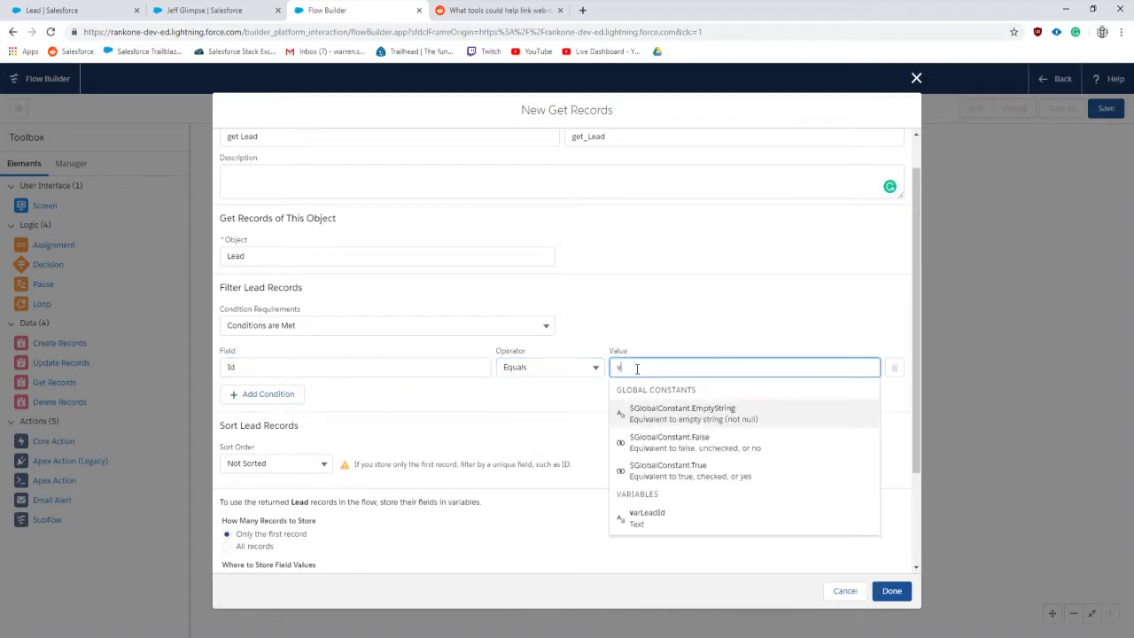
pyautogui.write('ar')
pyautogui.click(657, 411)
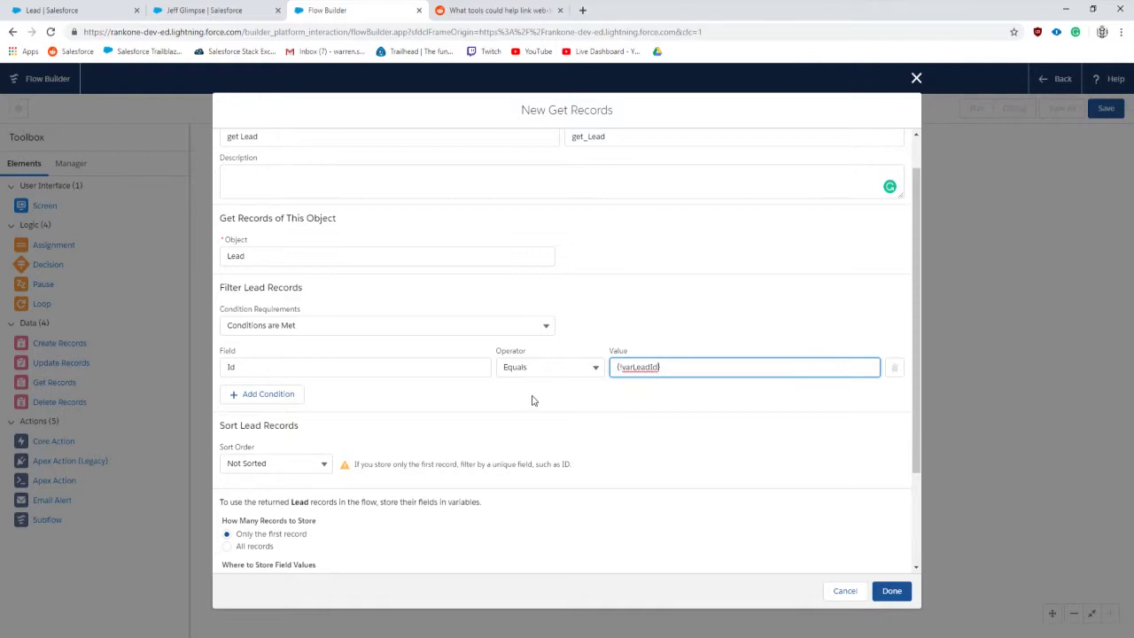
# Step: Start a new resource for the record variable that stores the lead, set its type to Variable, and name it varLead
pyautogui.scroll(-3, 525, 413)
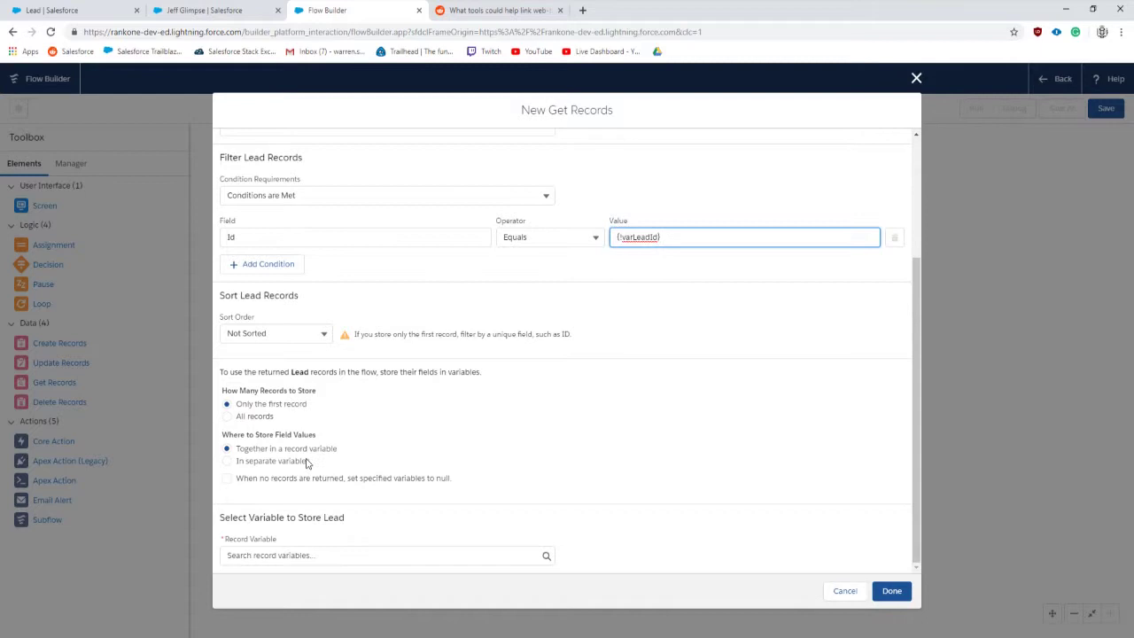
pyautogui.click(300, 564)
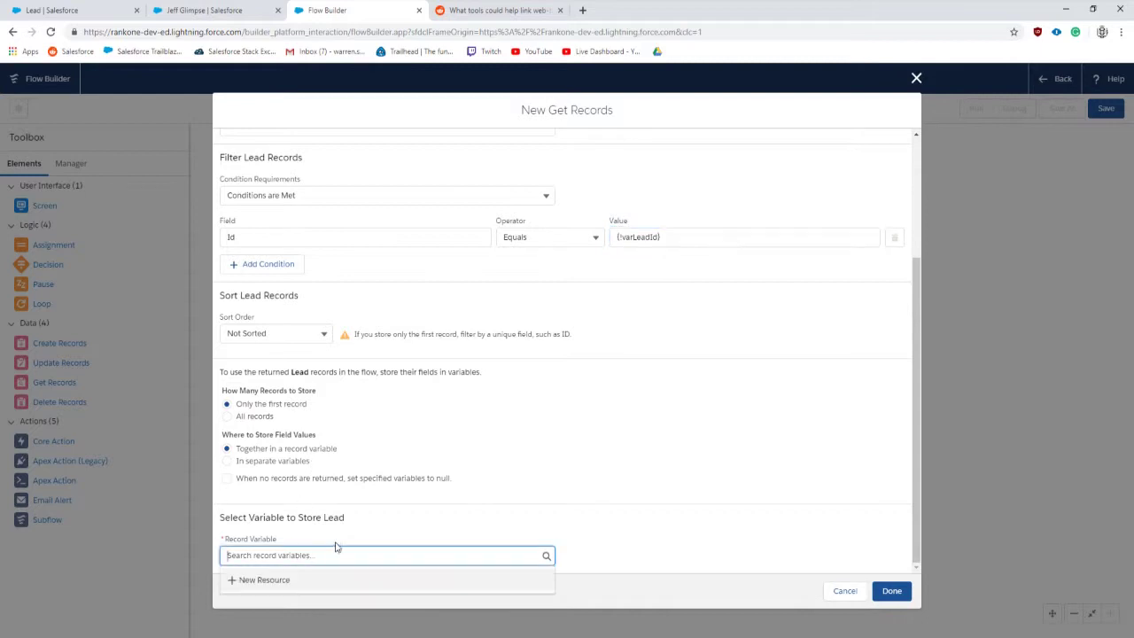
pyautogui.click(266, 580)
pyautogui.click(274, 310)
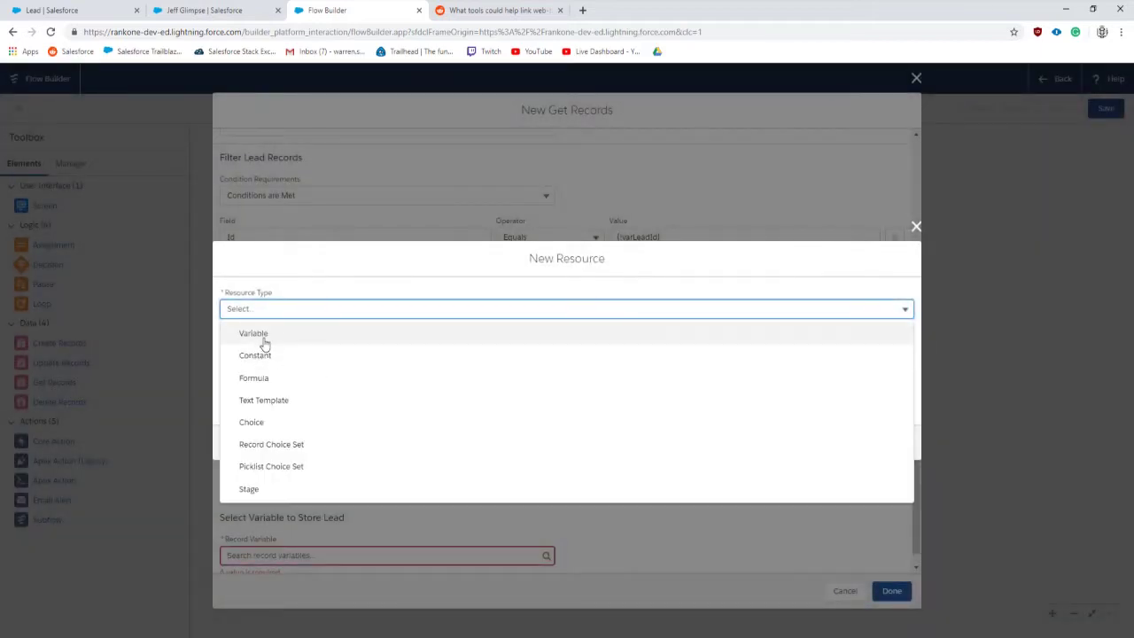
pyautogui.click(262, 340)
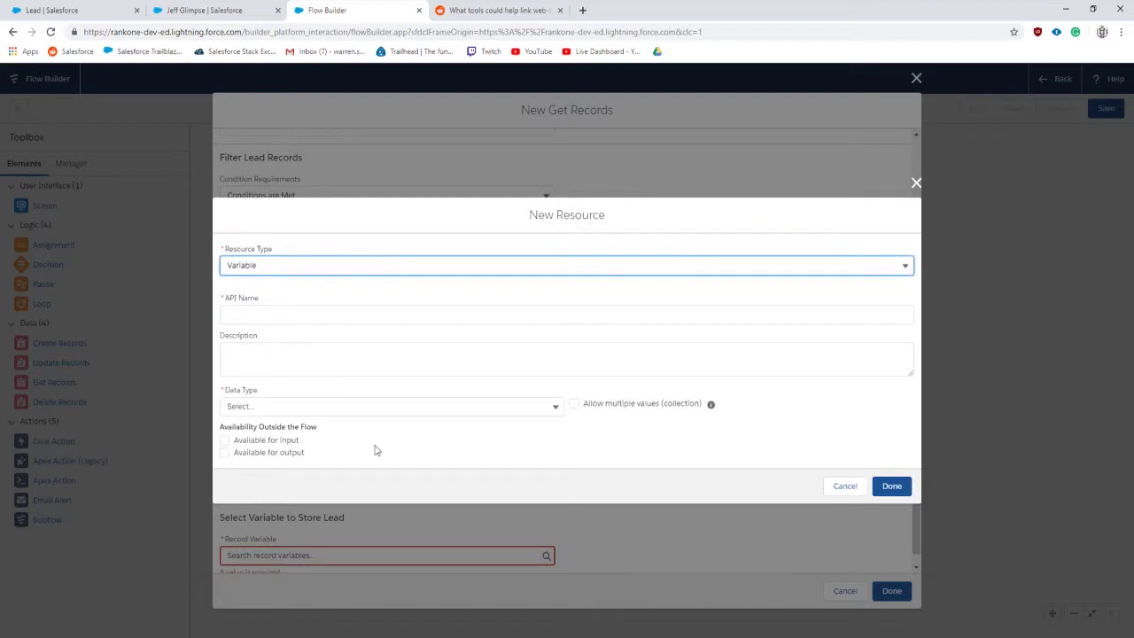
pyautogui.click(254, 313)
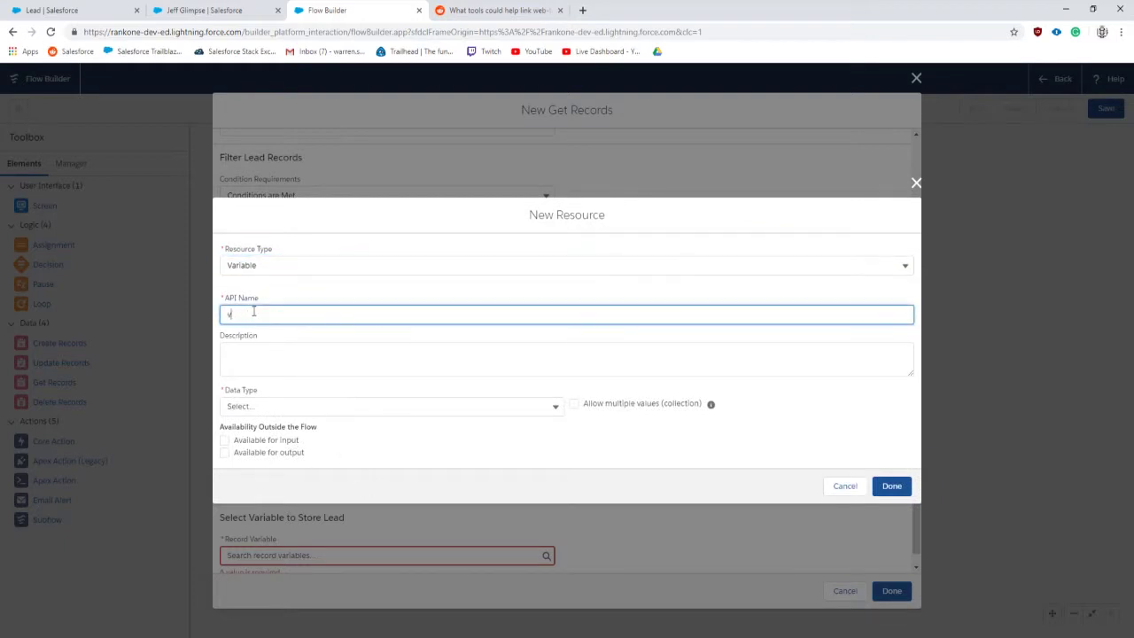
pyautogui.write('varLead')
pyautogui.click(257, 353)
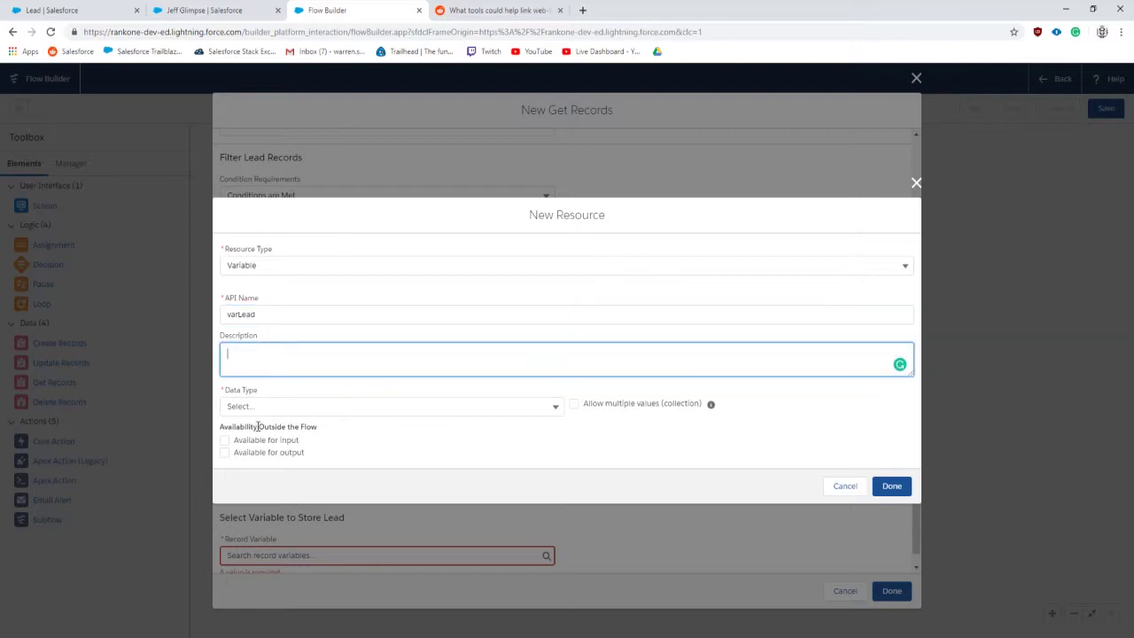
# Step: Set varLead's data type to Record and its object to Lead, and save the variable
pyautogui.click(258, 407)
pyautogui.click(257, 453)
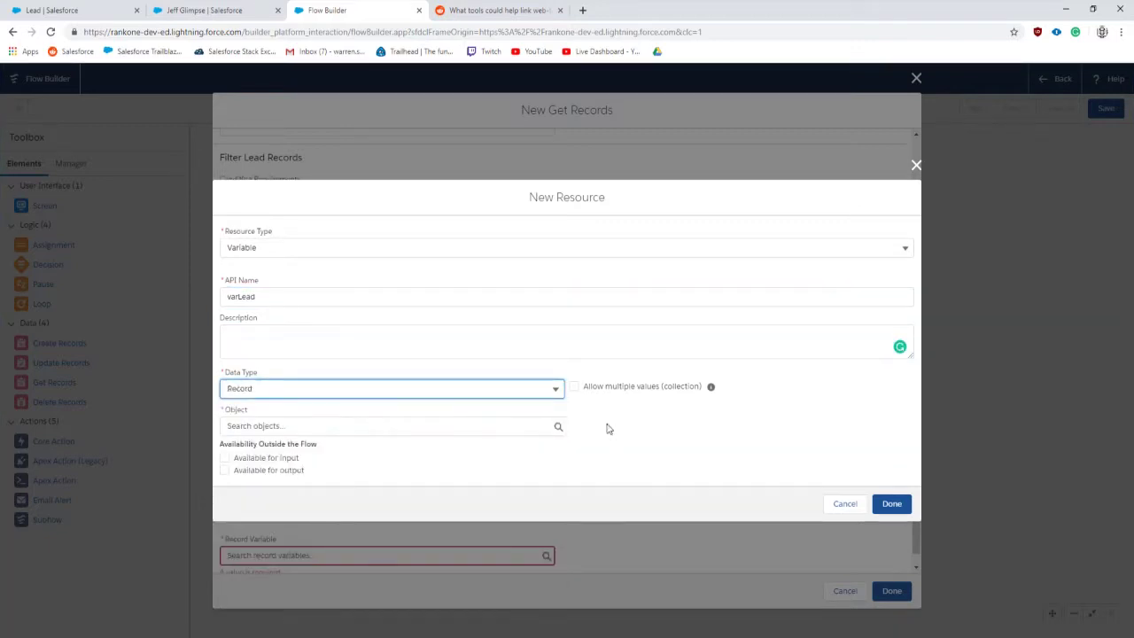
pyautogui.click(405, 426)
pyautogui.write('lead')
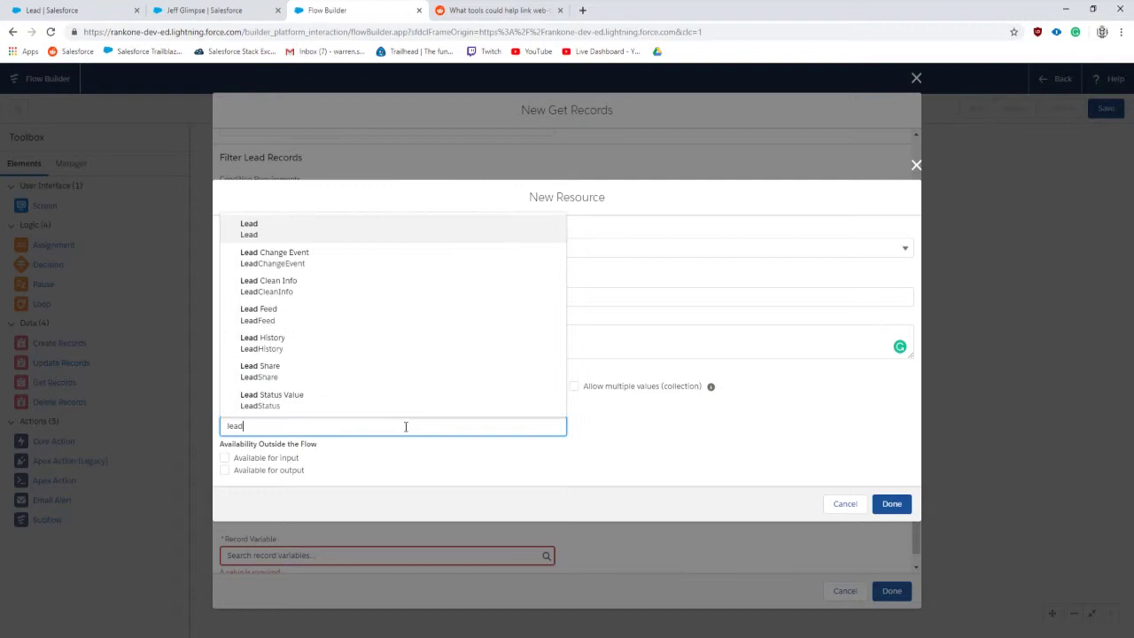
pyautogui.click(266, 228)
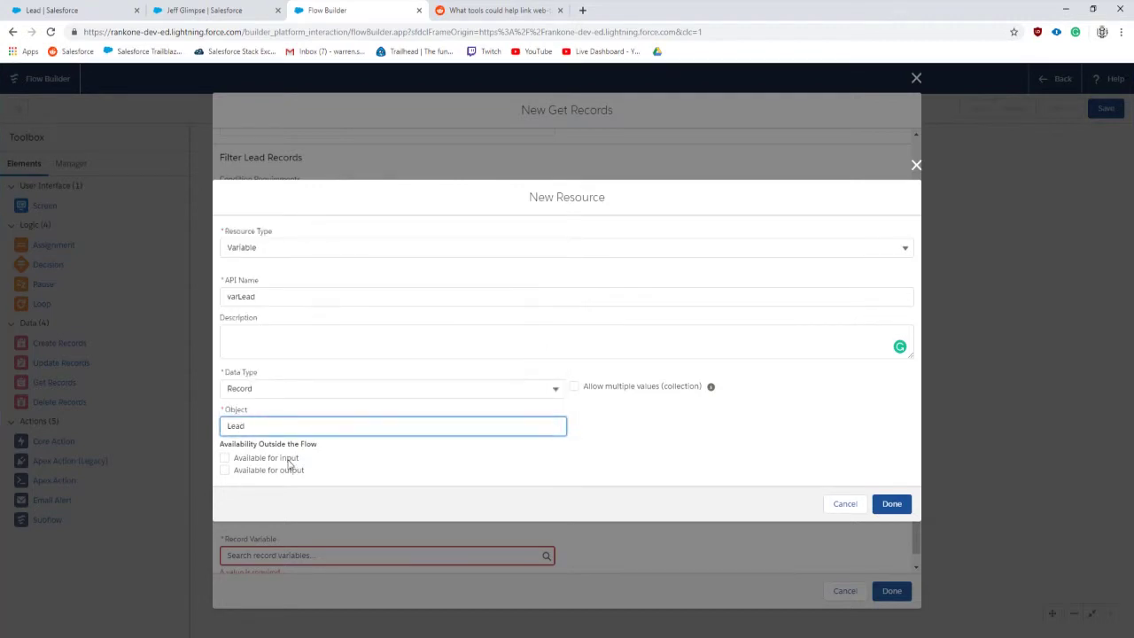
pyautogui.click(891, 503)
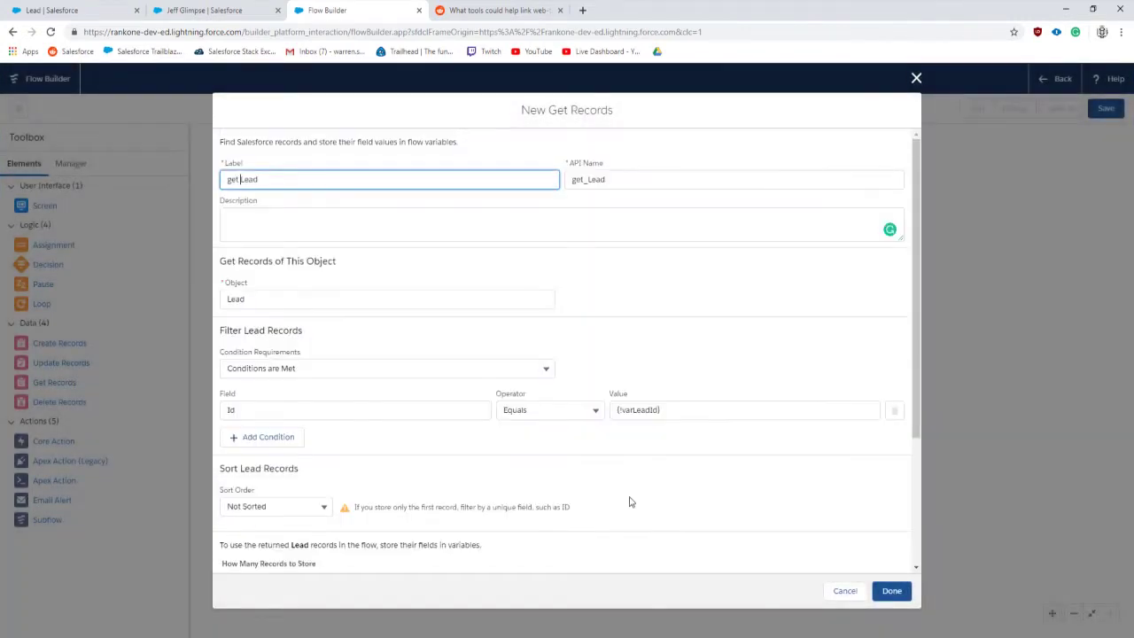
# Step: Store the retrieved lead in varLead with the Email_Domain__c field and finish the "get Lead" element
pyautogui.click(339, 542)
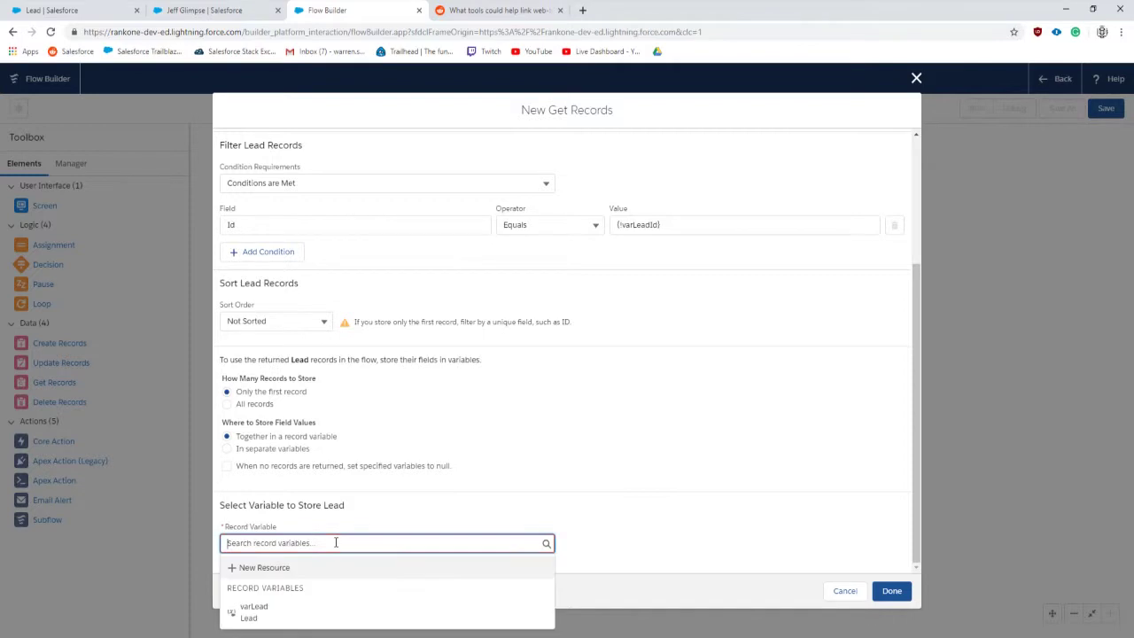
pyautogui.click(248, 616)
pyautogui.scroll(-3, 489, 491)
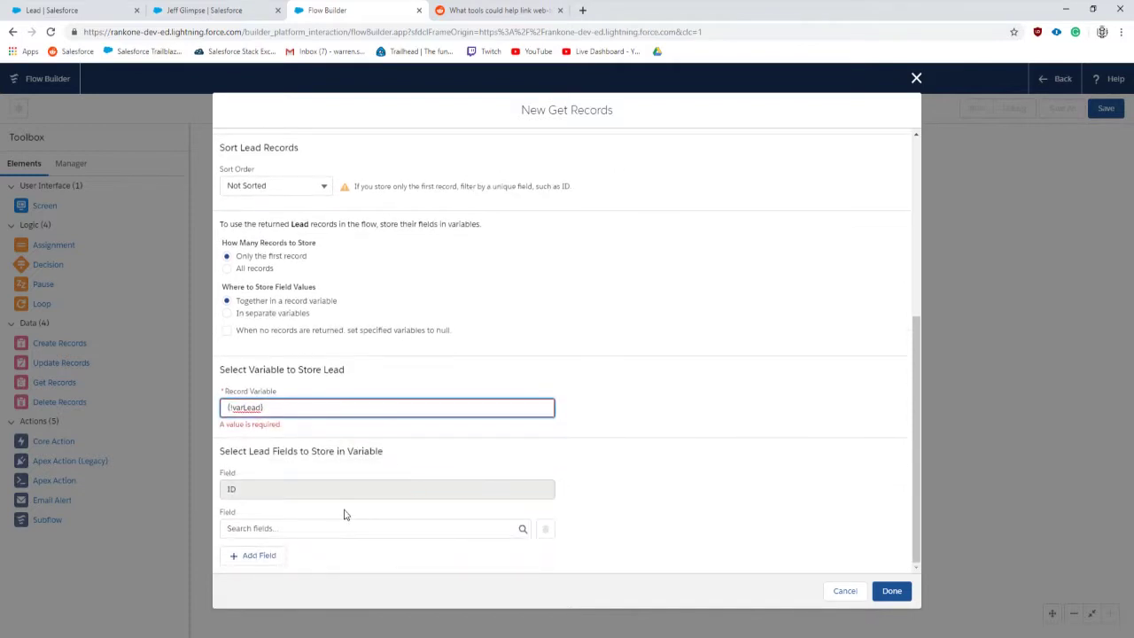
pyautogui.click(339, 528)
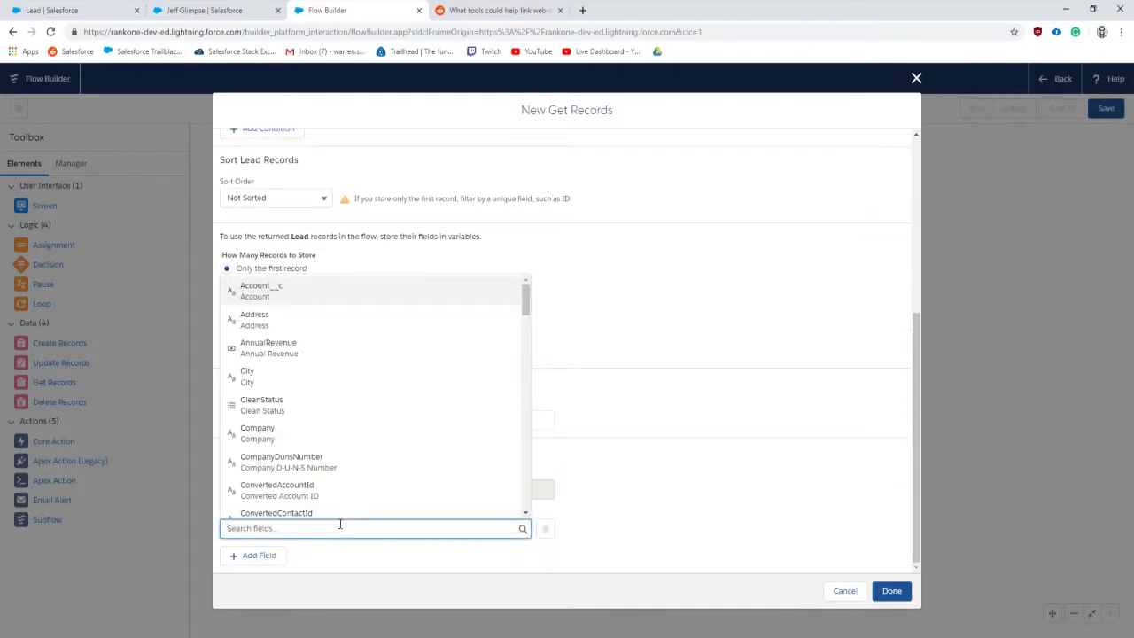
pyautogui.write('email')
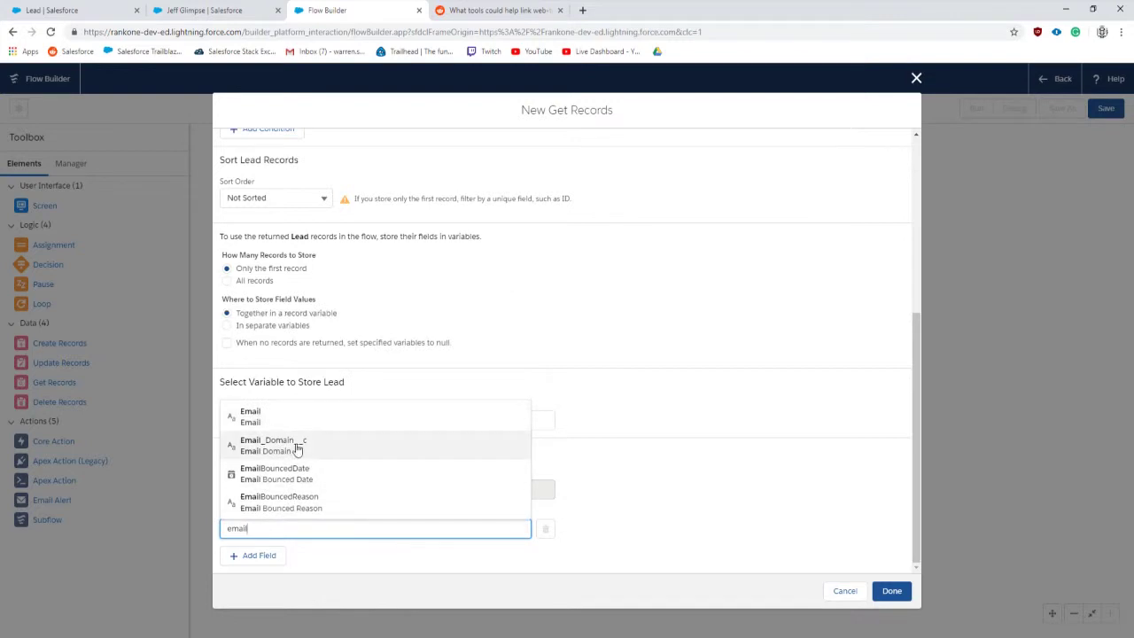
pyautogui.click(298, 447)
pyautogui.click(891, 591)
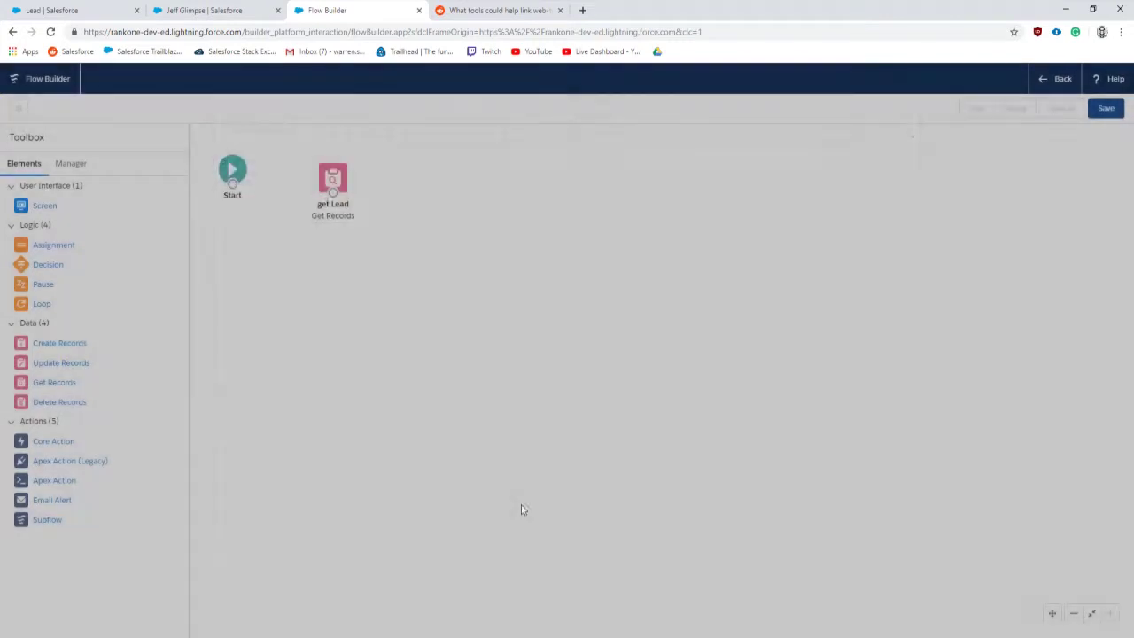
# Step: Connect the Start element to the "get Lead" element on the flow canvas
pyautogui.moveTo(234, 194); pyautogui.dragTo(375, 174)
pyautogui.click(505, 209)
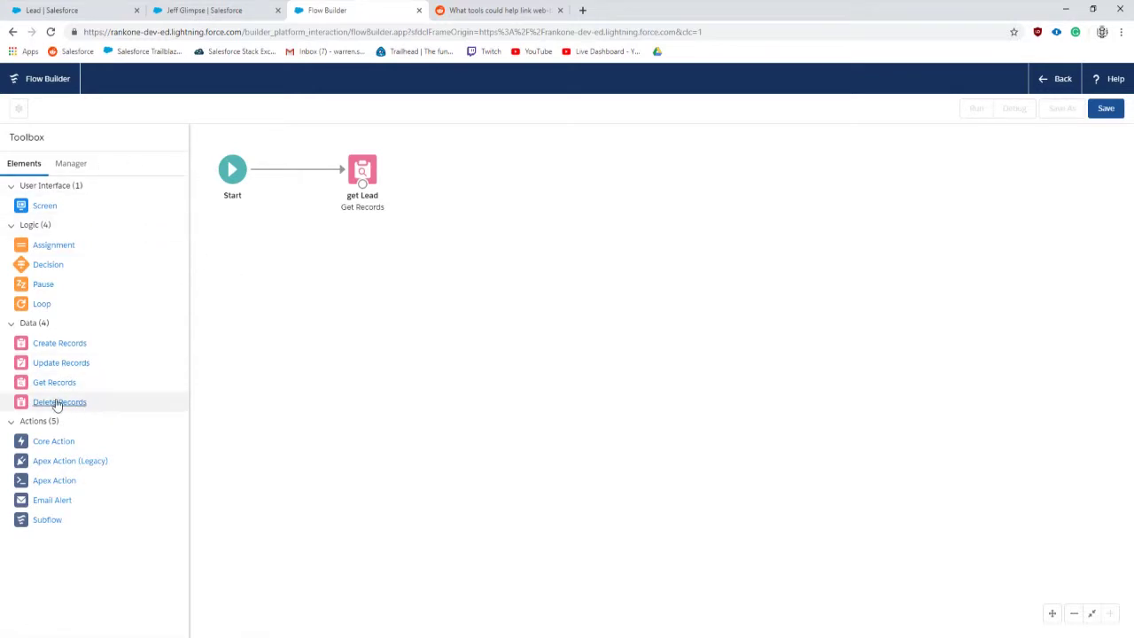
# Step: Add a Get Records element labelled "get Account" beside "get Lead" and set its object to Account
pyautogui.moveTo(50, 390); pyautogui.dragTo(451, 156)
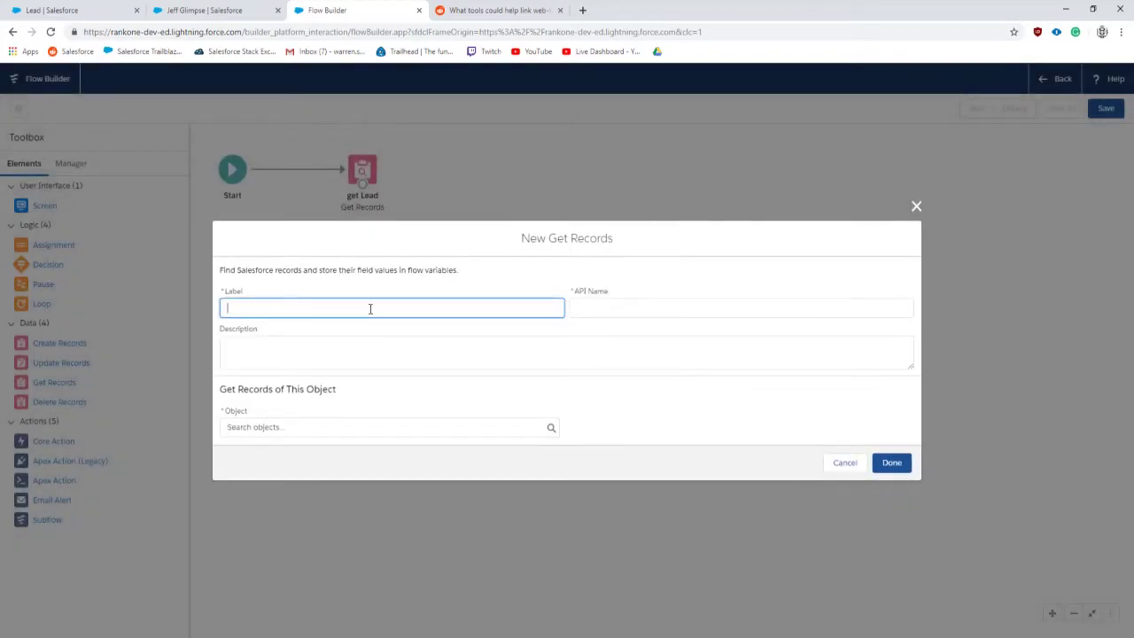
pyautogui.write('get Account')
pyautogui.click(352, 359)
pyautogui.click(259, 427)
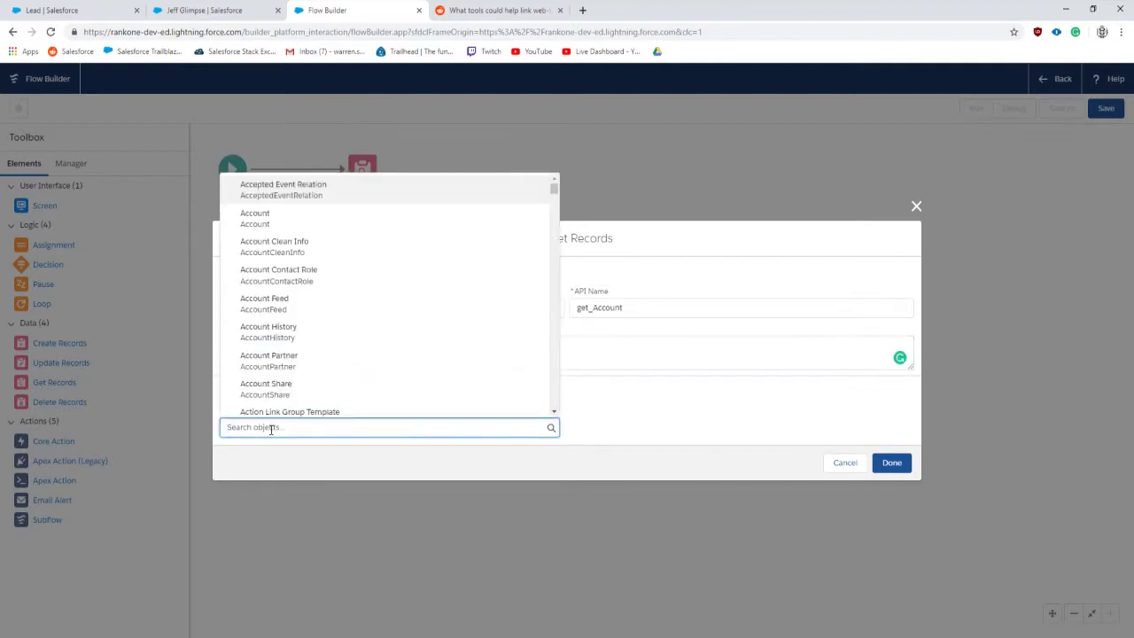
pyautogui.write('account')
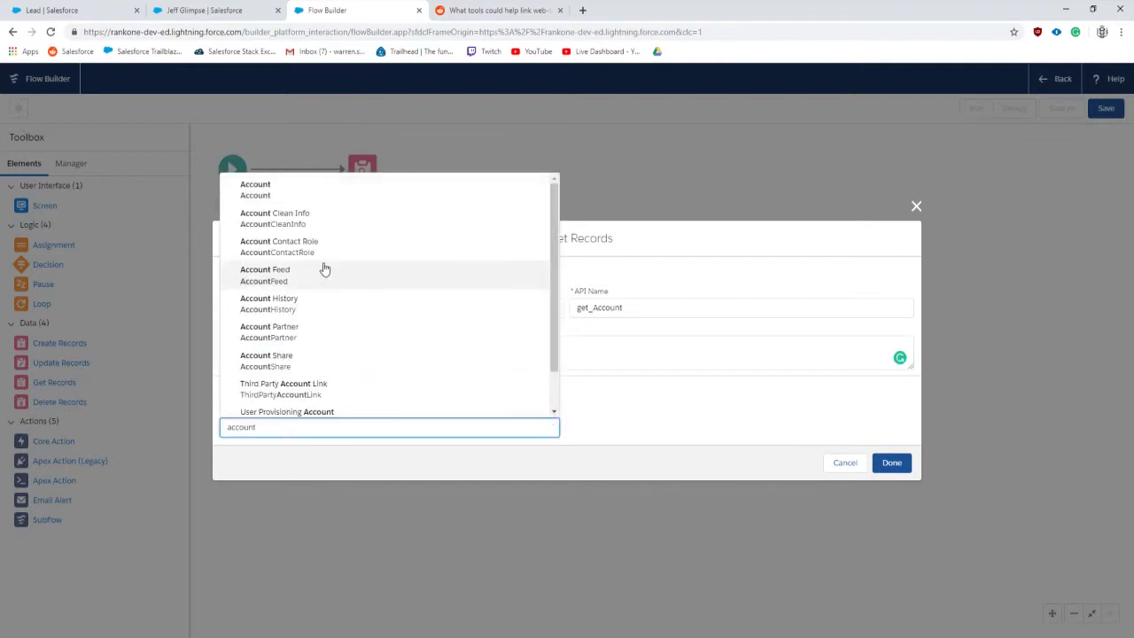
pyautogui.click(306, 196)
# Step: Require conditions for the Account records and start a condition on Email_Domain__c with the Equals operator
pyautogui.scroll(-1, 248, 420)
pyautogui.click(325, 309)
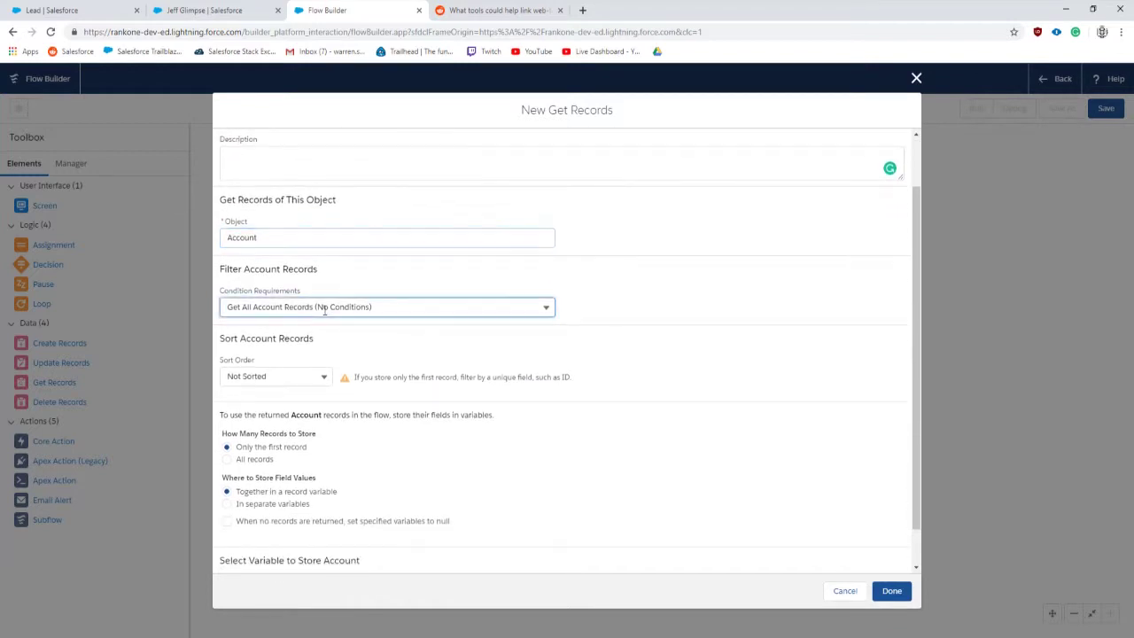
pyautogui.click(300, 358)
pyautogui.click(253, 348)
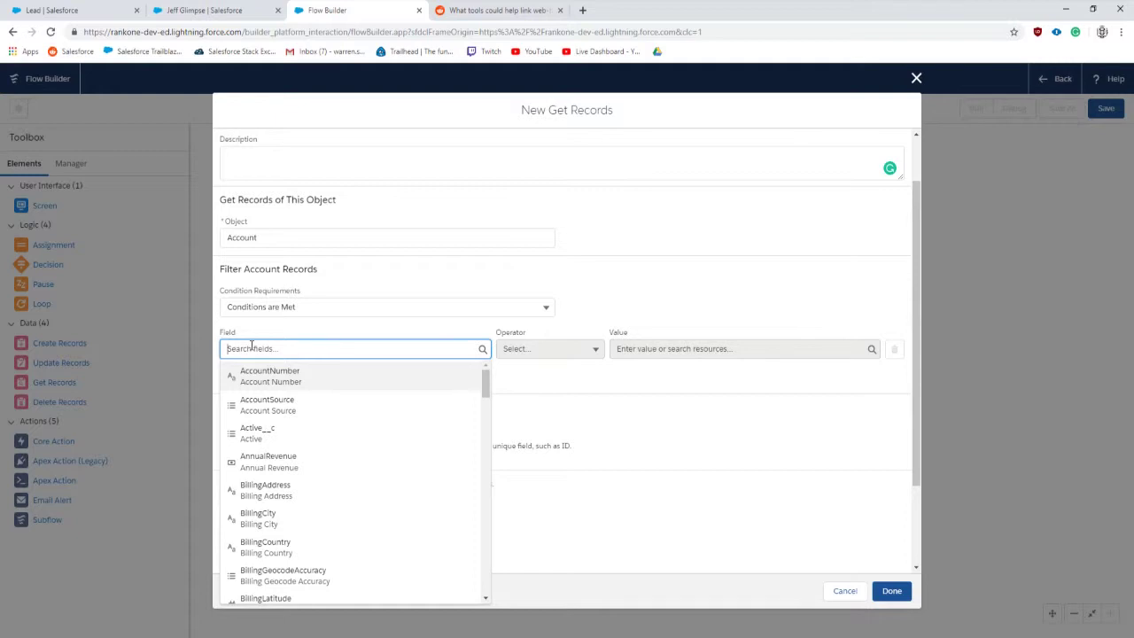
pyautogui.write('email')
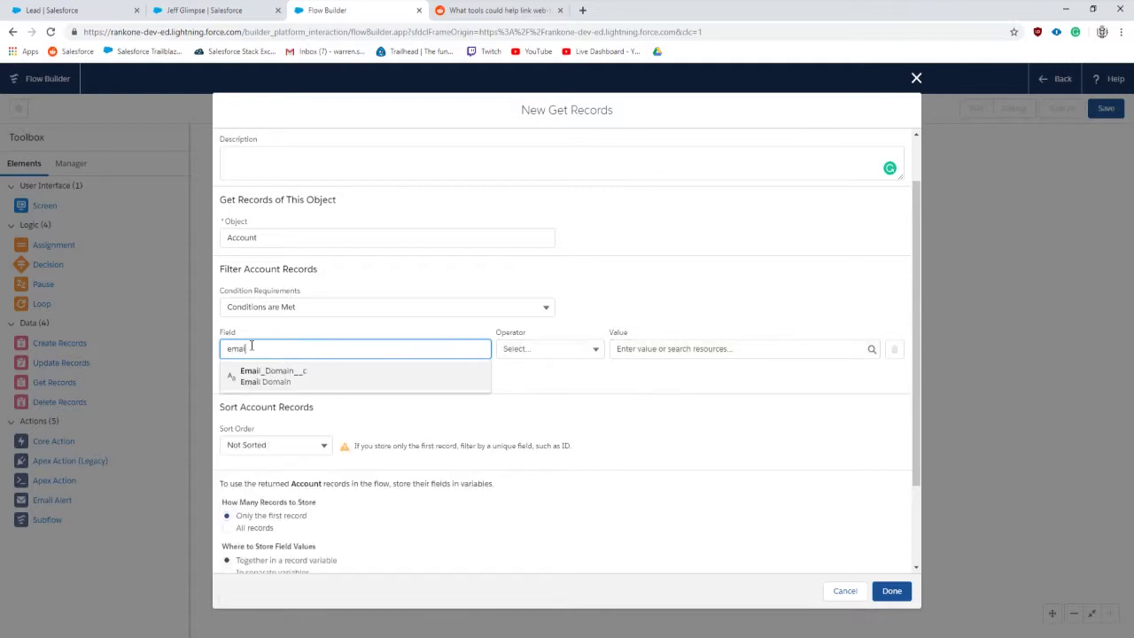
pyautogui.click(266, 372)
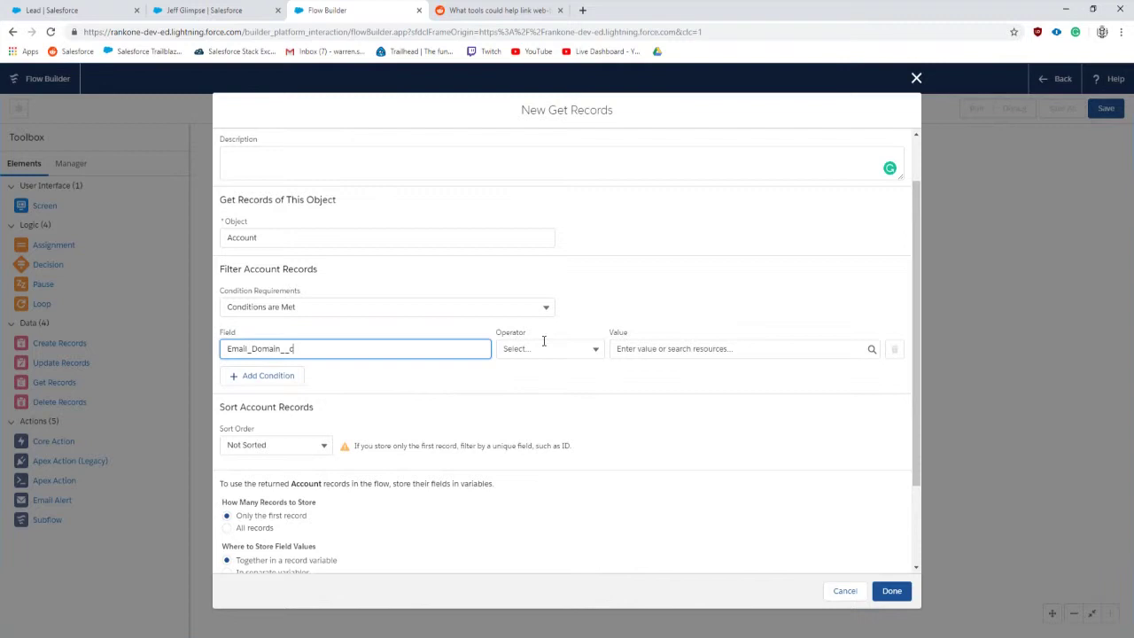
pyautogui.click(542, 348)
pyautogui.click(541, 372)
# Step: Set the Account condition's value to the Email_Domain__c field of the varLead record variable
pyautogui.click(625, 349)
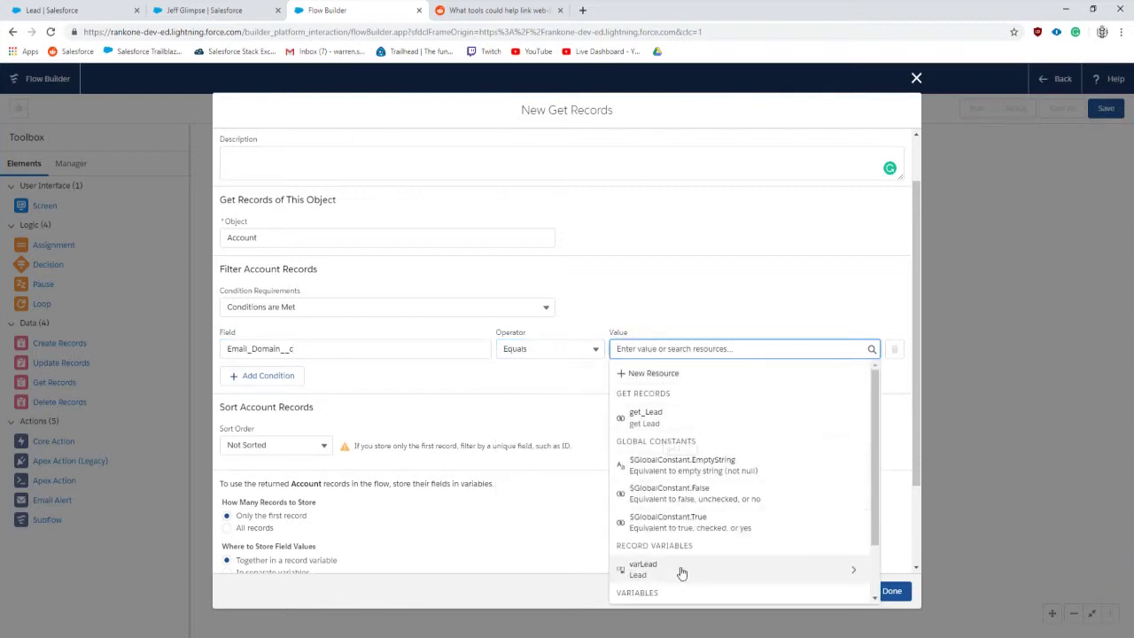
pyautogui.scroll(-3, 678, 572)
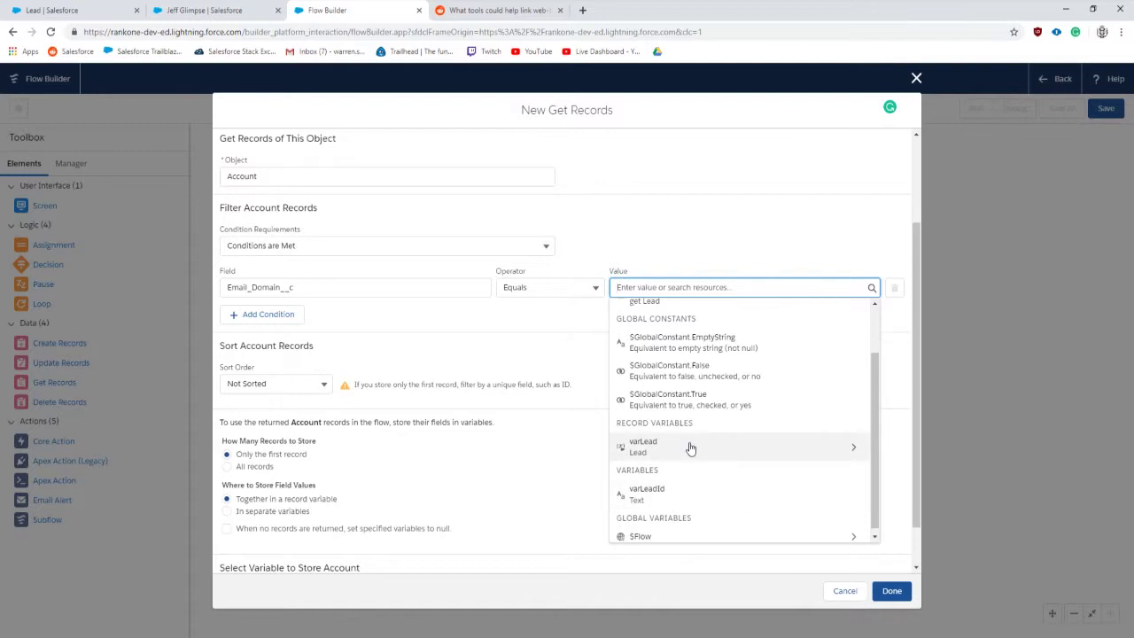
pyautogui.click(688, 448)
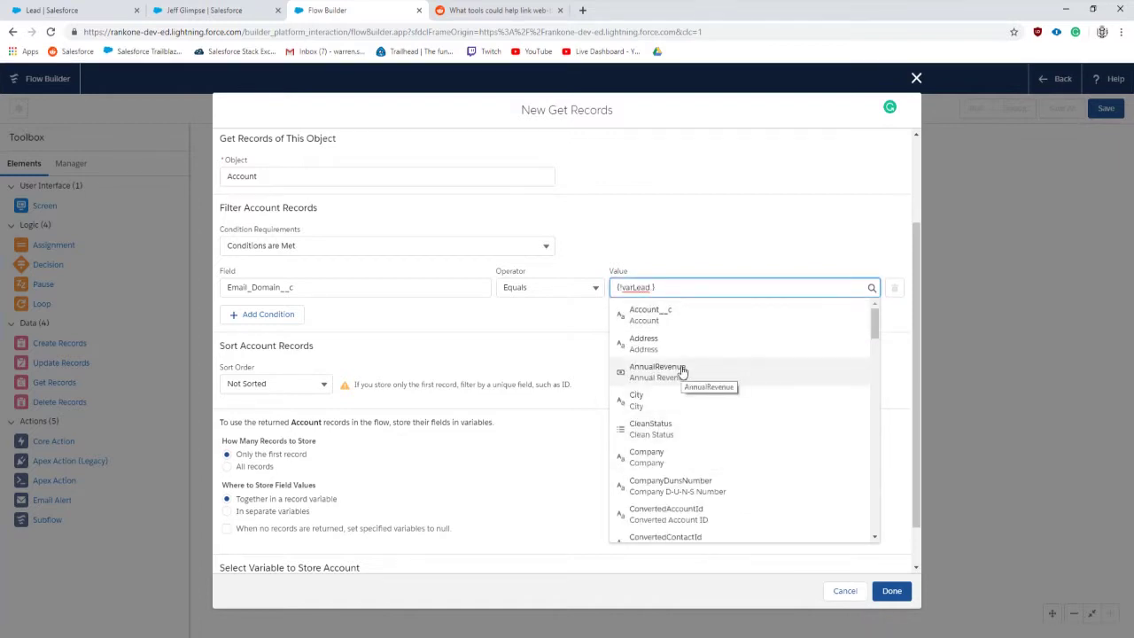
pyautogui.write('email')
pyautogui.click(682, 339)
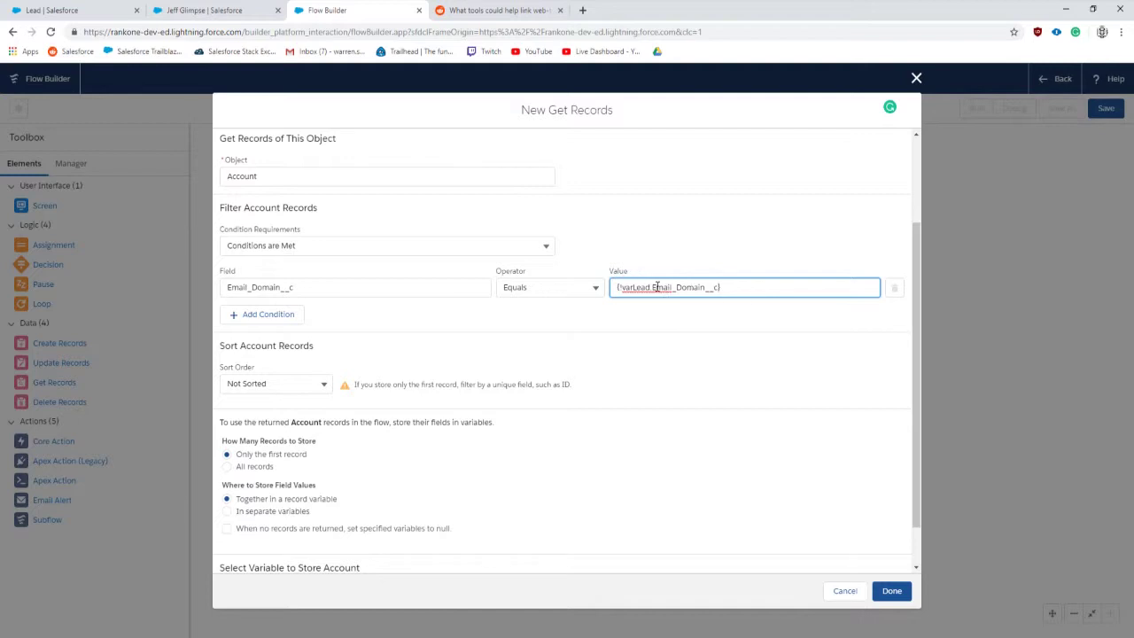
pyautogui.moveTo(653, 287); pyautogui.dragTo(720, 288)
pyautogui.click(560, 311)
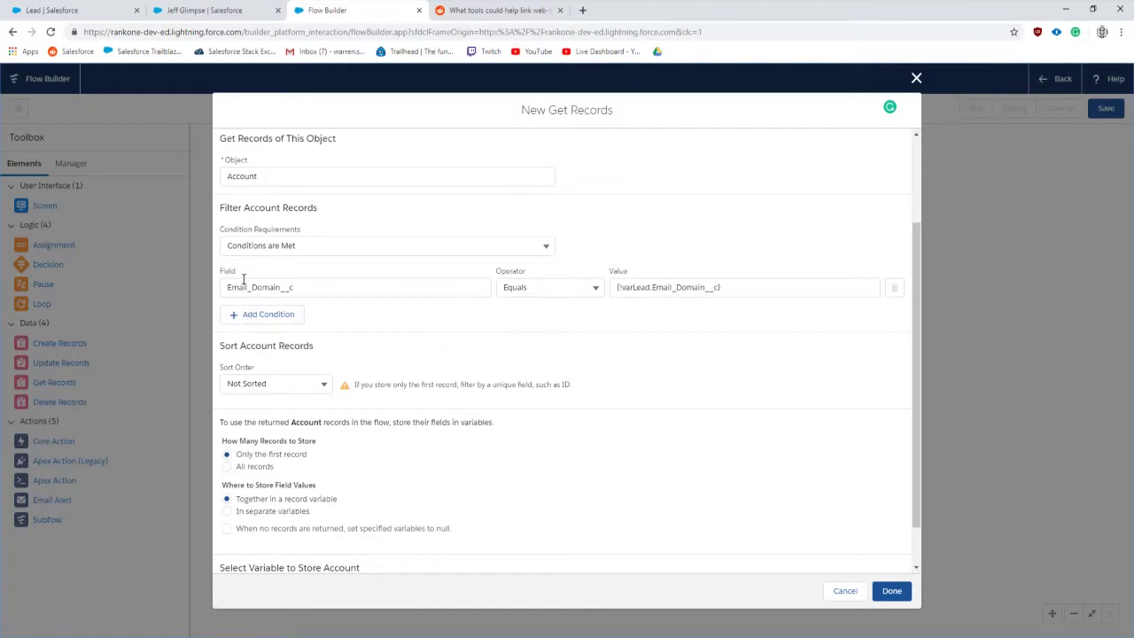
# Step: Create a new variable resource named varAccount for the "get Account" element's record variable
pyautogui.scroll(3, 314, 281)
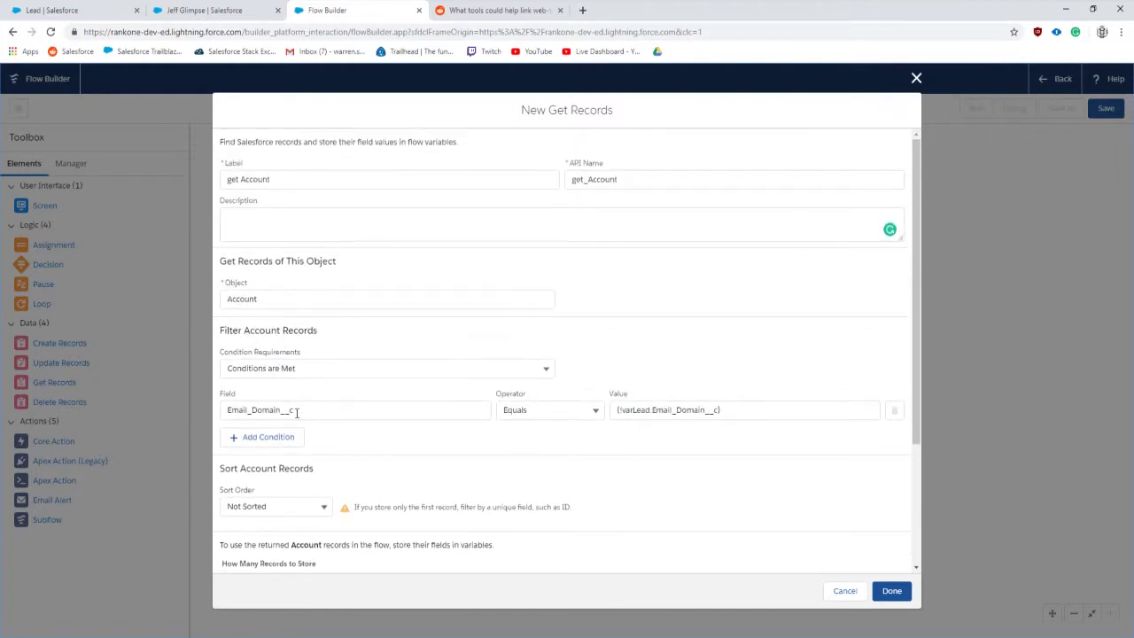
pyautogui.scroll(-3, 425, 465)
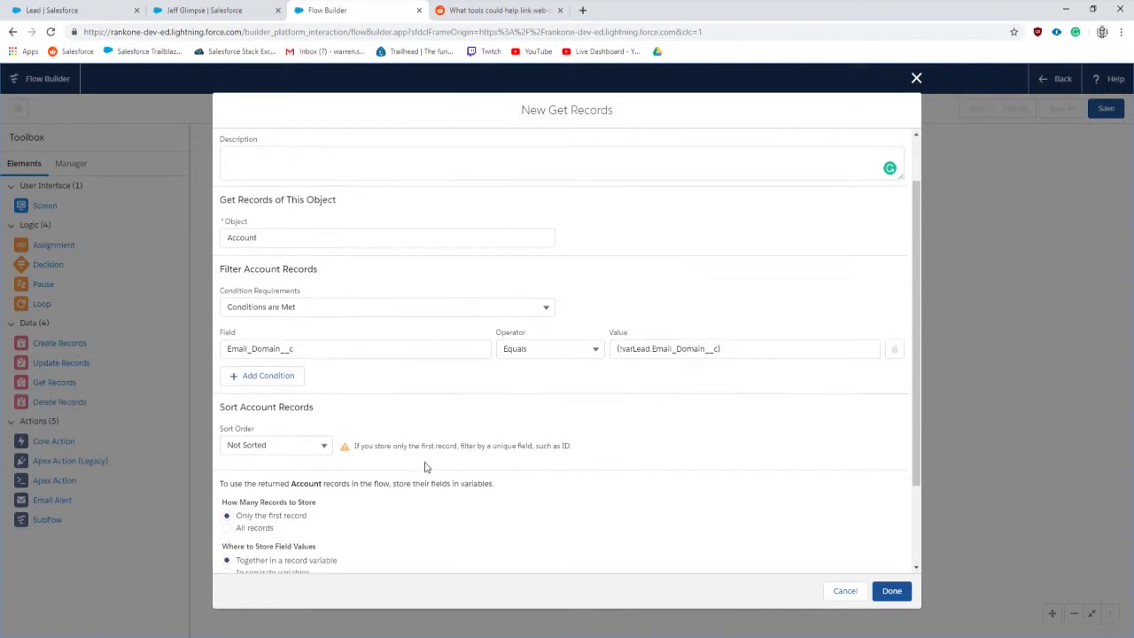
pyautogui.scroll(-1, 432, 444)
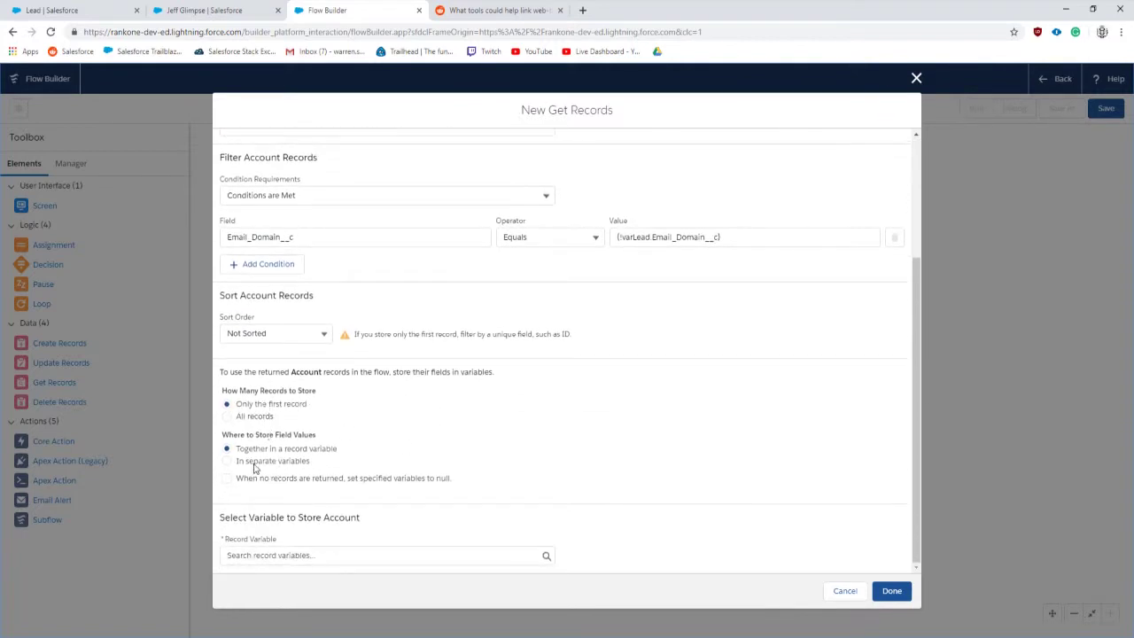
pyautogui.click(324, 554)
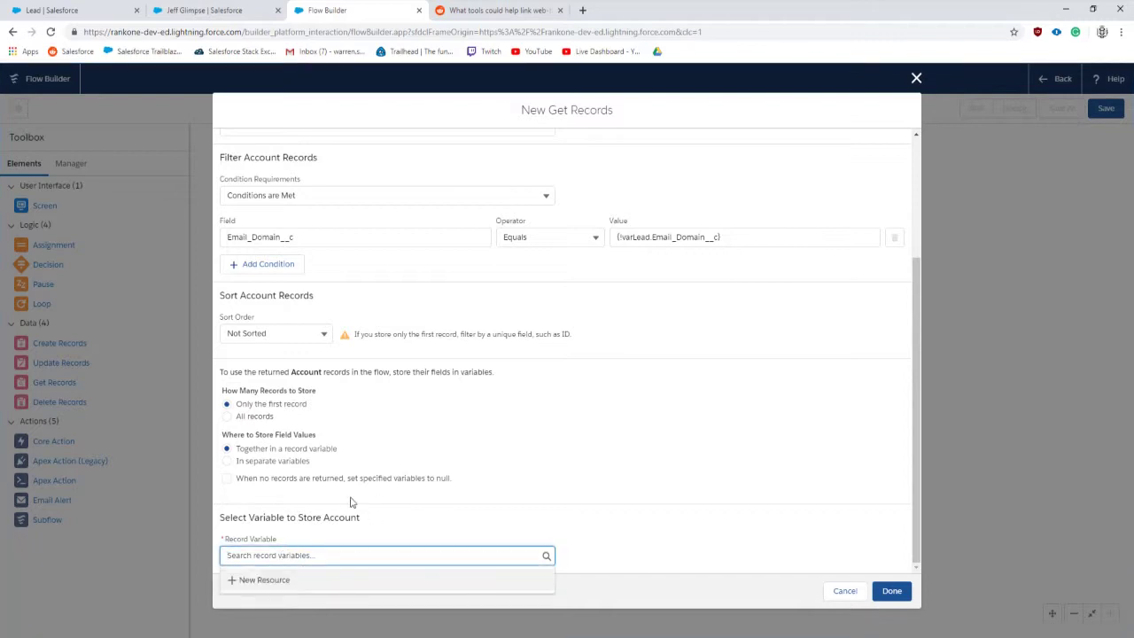
pyautogui.write('var')
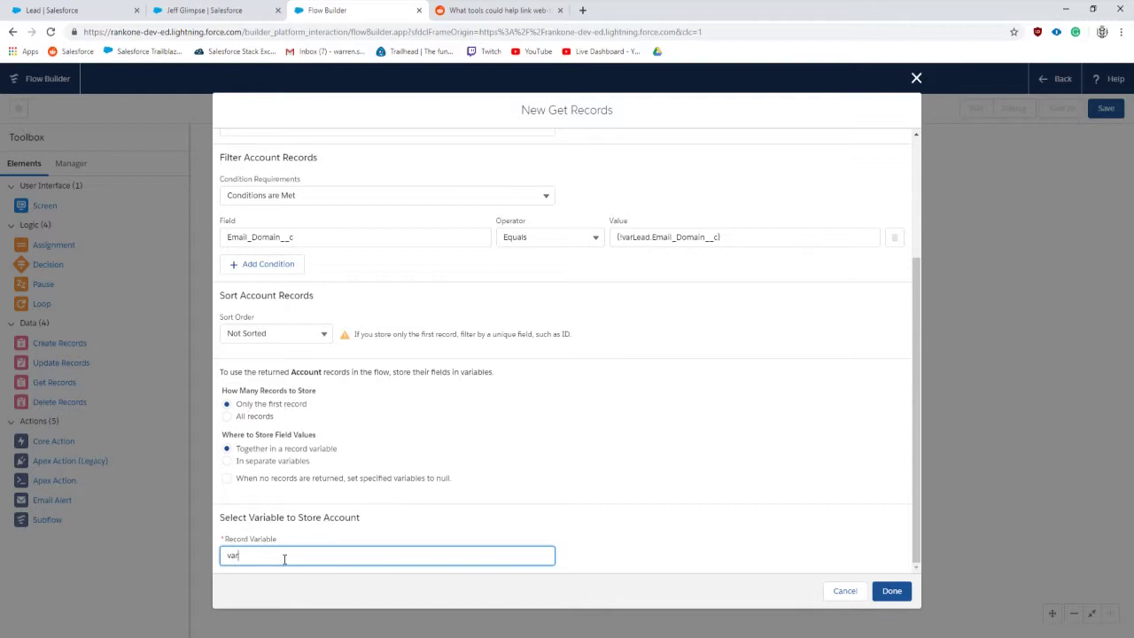
pyautogui.press('BackSpace')
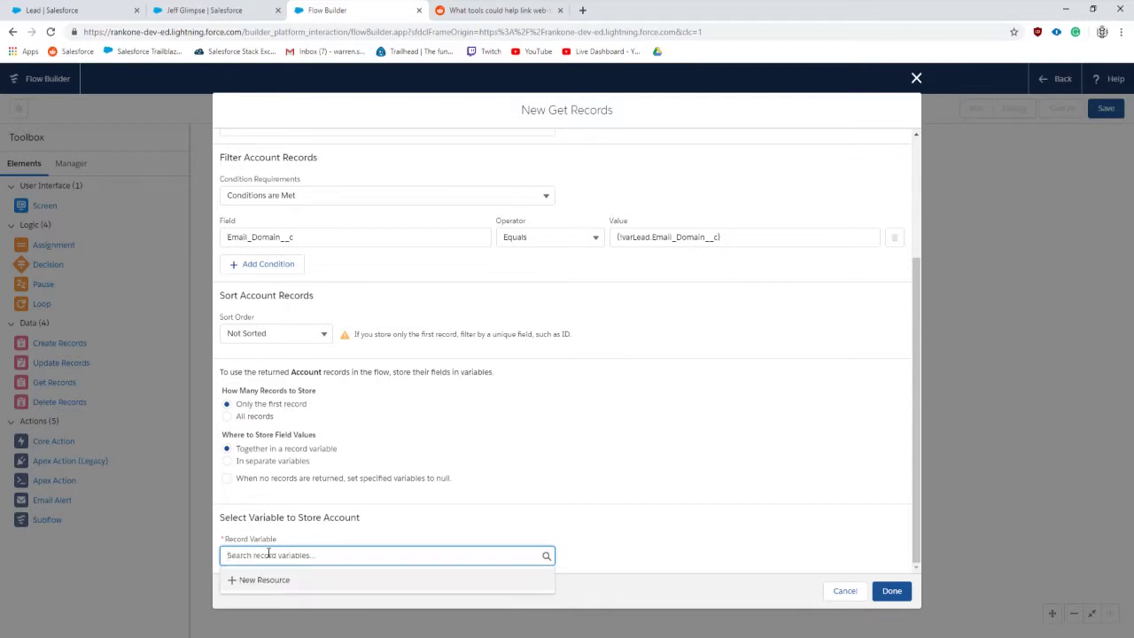
pyautogui.click(248, 580)
pyautogui.click(299, 308)
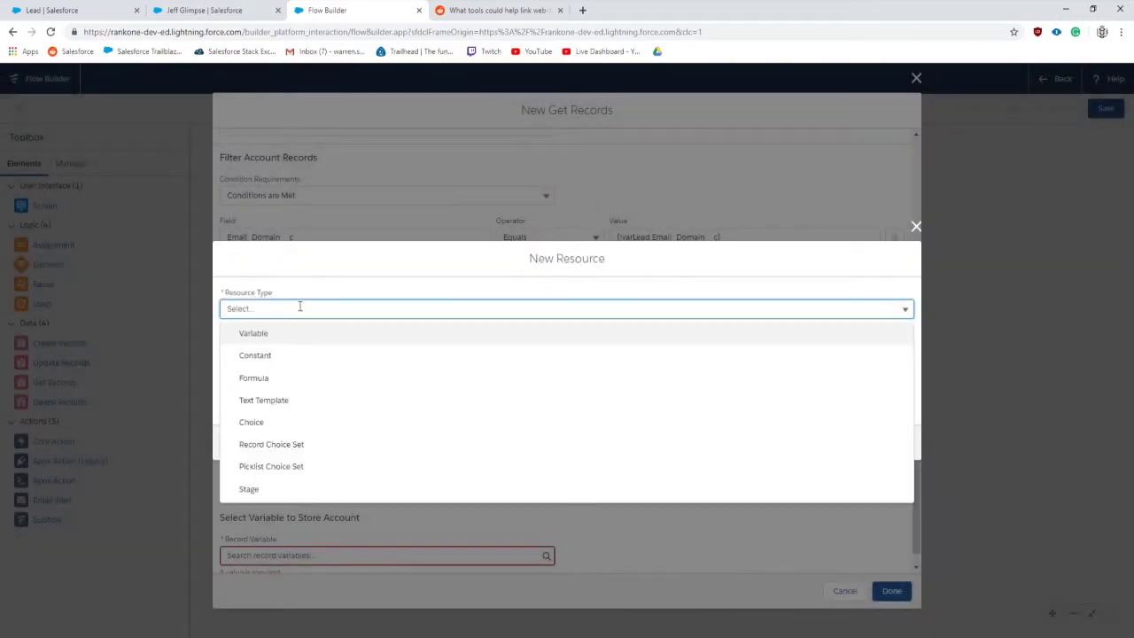
pyautogui.click(284, 333)
pyautogui.click(275, 314)
pyautogui.write('varAccount')
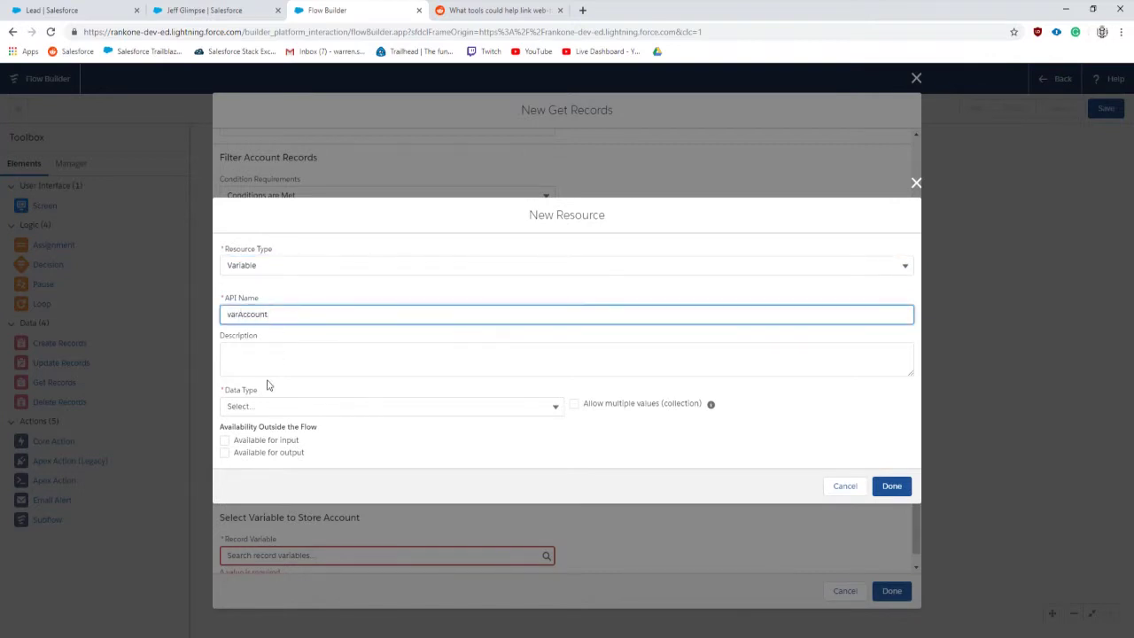
# Step: Give varAccount the Record data type with Account as its object, and save the new resource
pyautogui.click(261, 407)
pyautogui.click(257, 452)
pyautogui.click(280, 426)
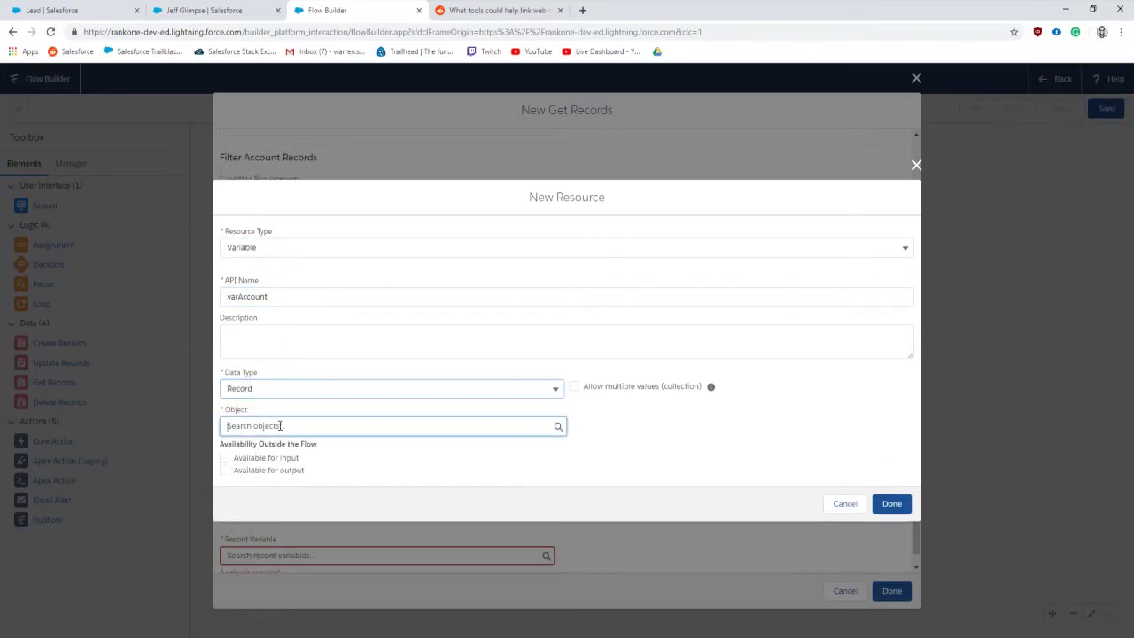
pyautogui.write('acc')
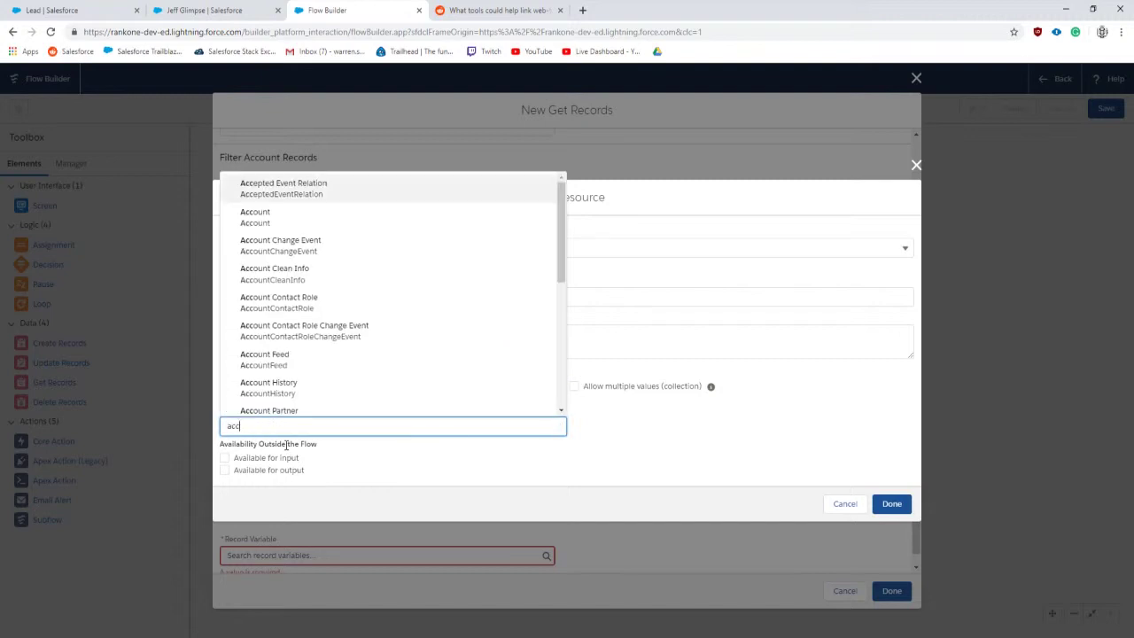
pyautogui.click(304, 240)
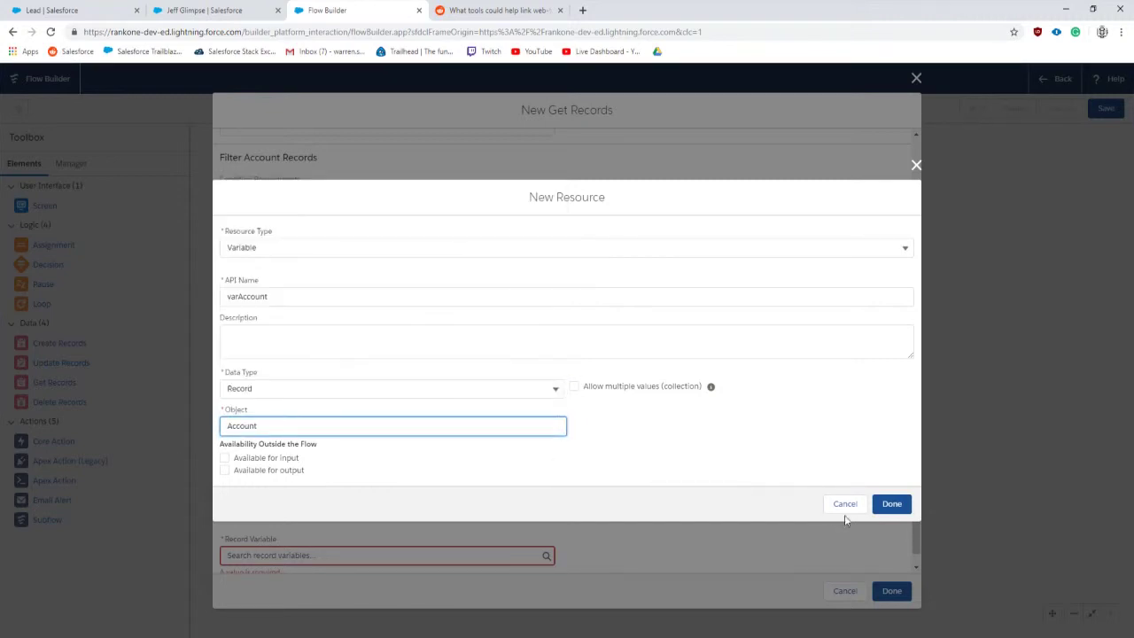
pyautogui.click(892, 503)
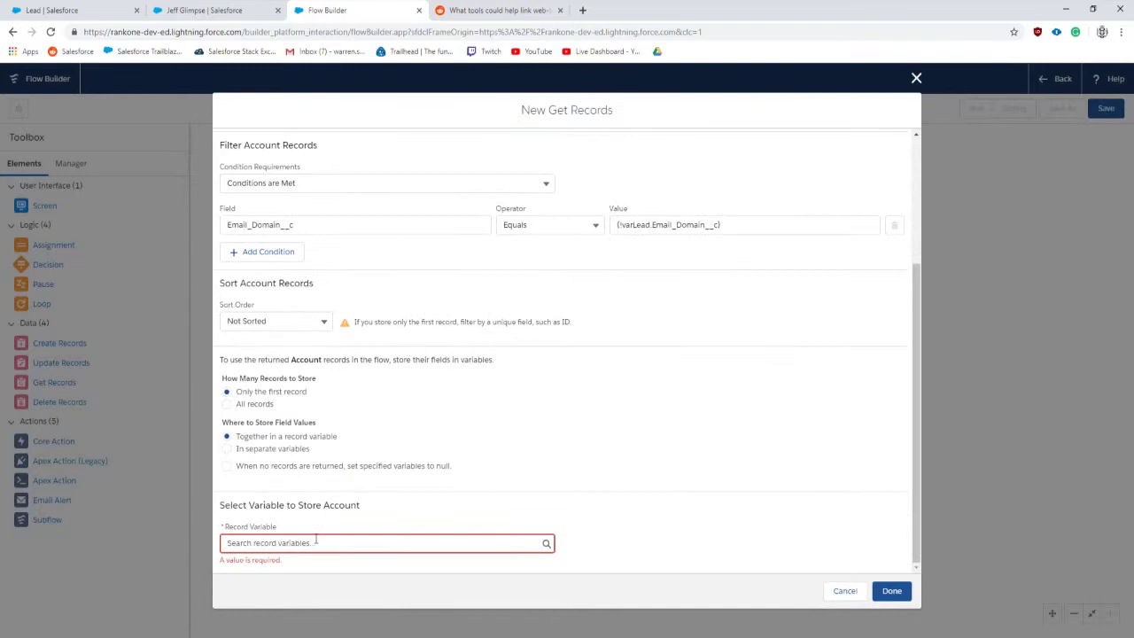
# Step: Store the found account in varAccount, finish the element, and connect "get Lead" to "get Account" on the canvas
pyautogui.click(315, 542)
pyautogui.click(245, 611)
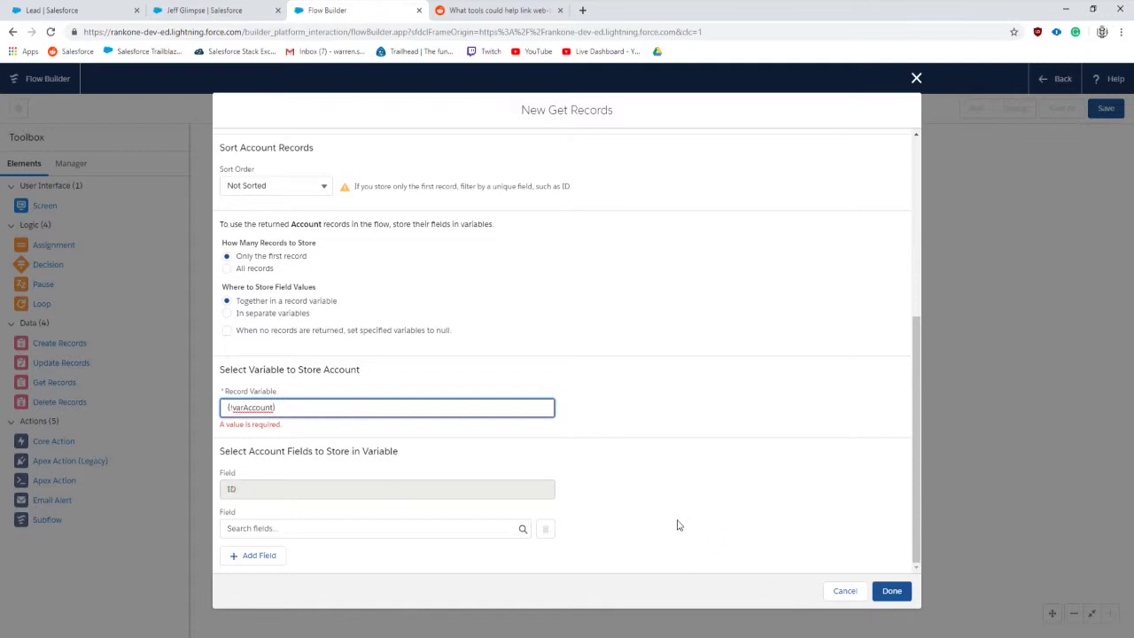
pyautogui.click(890, 592)
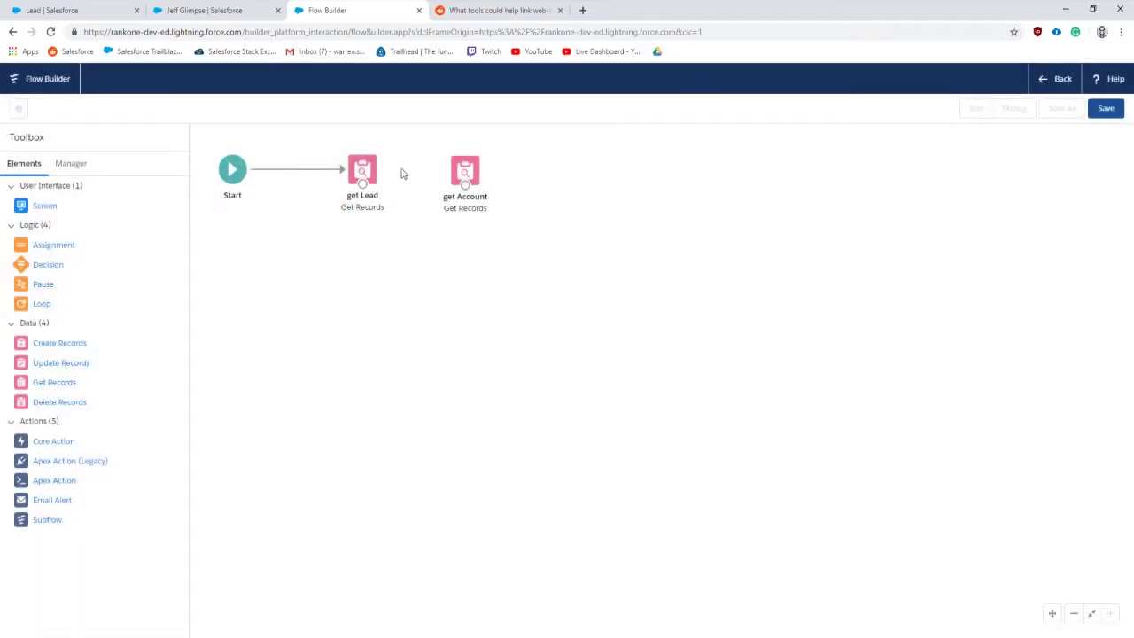
pyautogui.moveTo(362, 184); pyautogui.dragTo(462, 180)
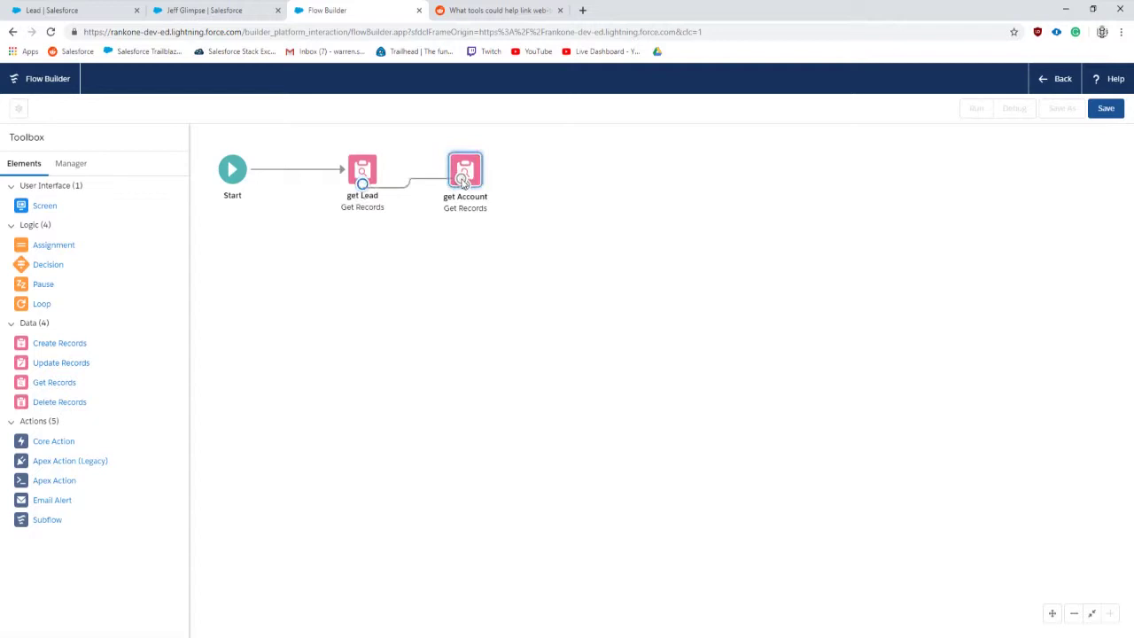
pyautogui.click(470, 179)
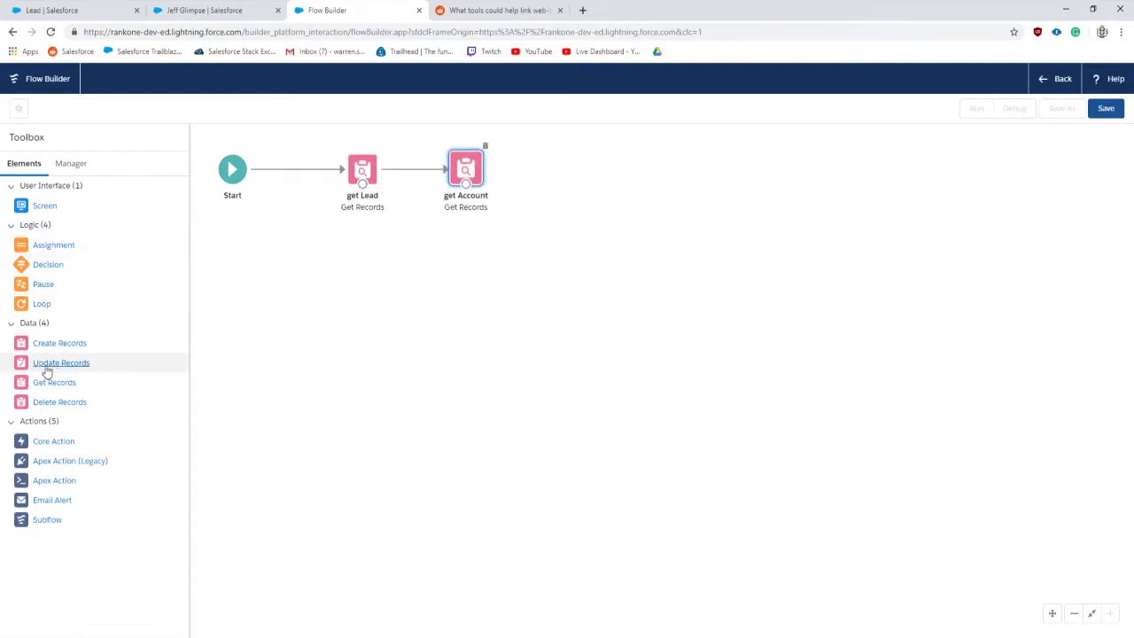
# Step: Add an Update Records element labelled "update Lead" that uses the varLead record variable, and place it well beyond "get Account"
pyautogui.moveTo(47, 372); pyautogui.dragTo(547, 166)
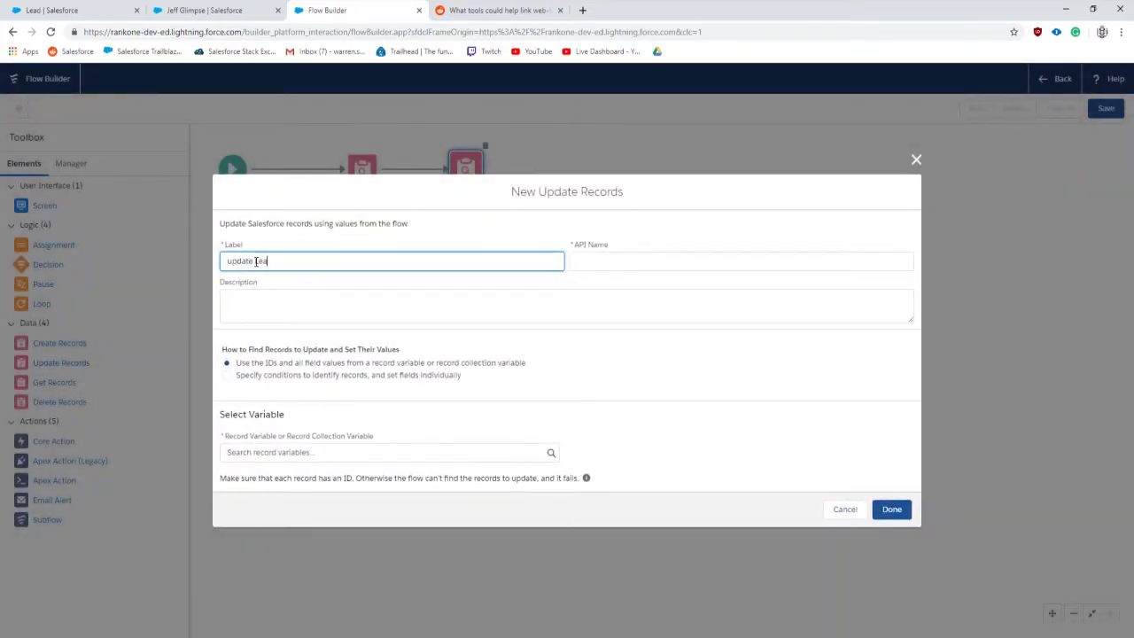
pyautogui.click(434, 317)
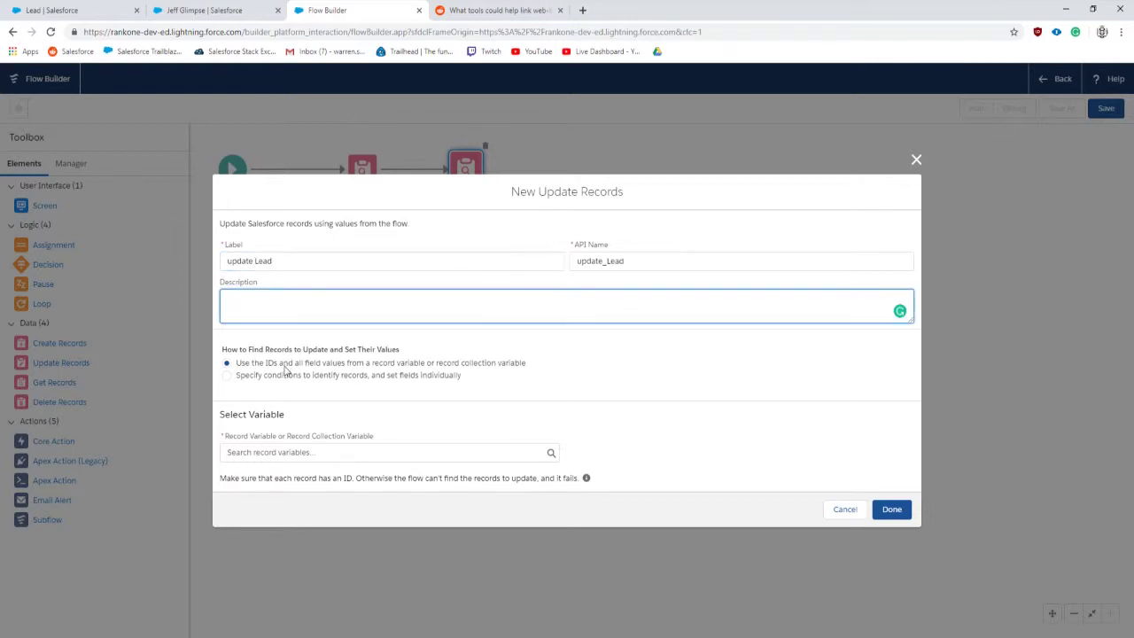
pyautogui.click(255, 452)
pyautogui.click(253, 554)
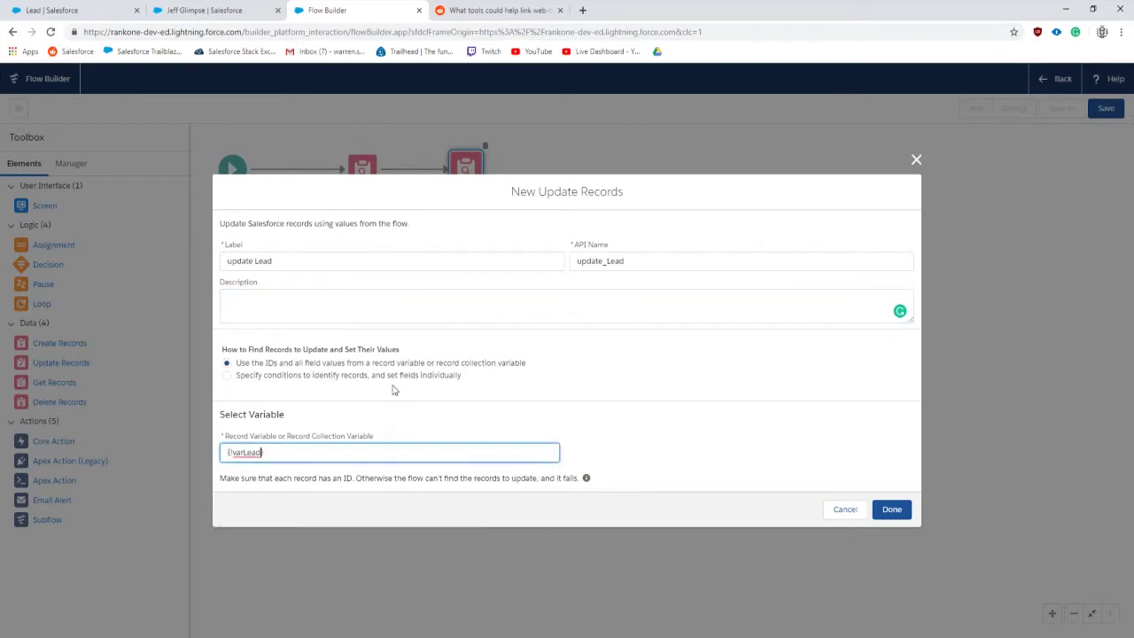
pyautogui.click(600, 436)
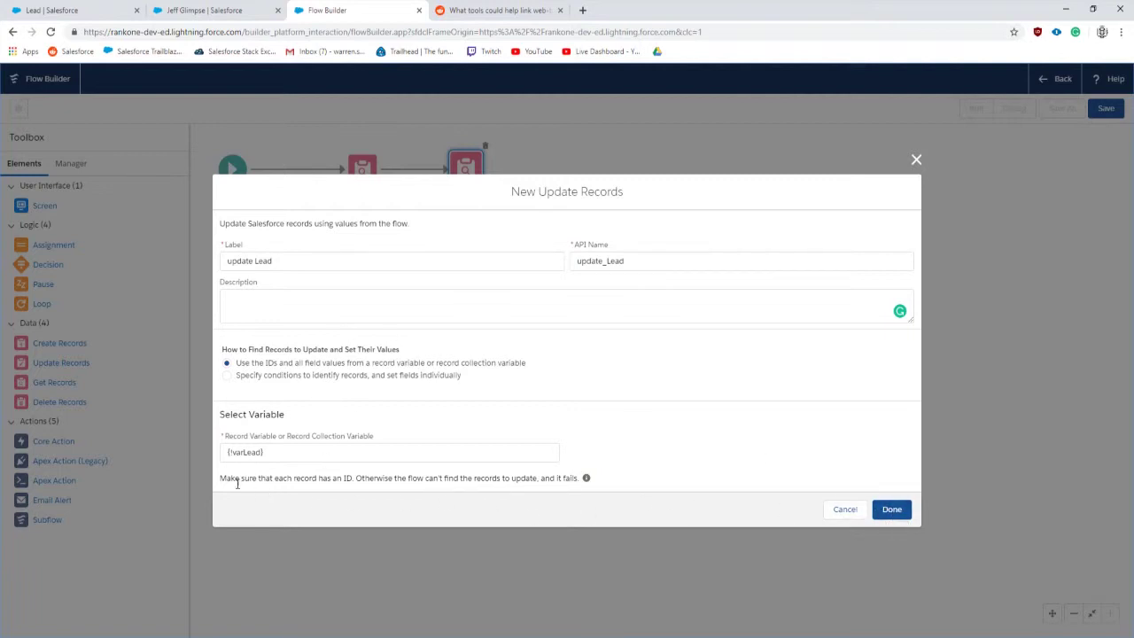
pyautogui.click(890, 508)
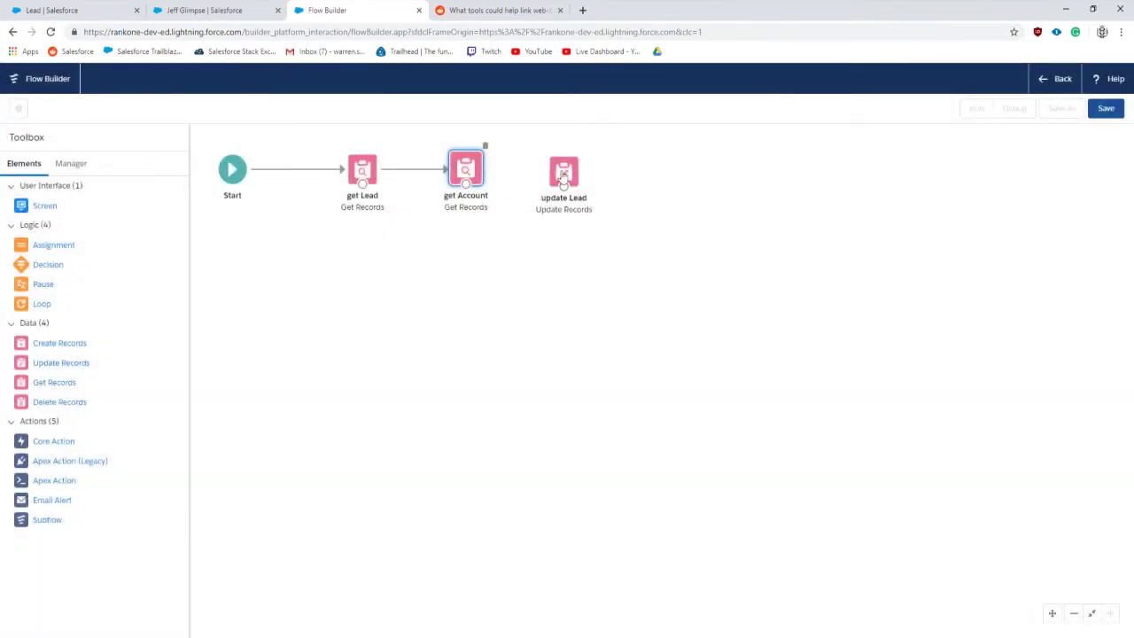
pyautogui.moveTo(563, 173); pyautogui.dragTo(647, 171)
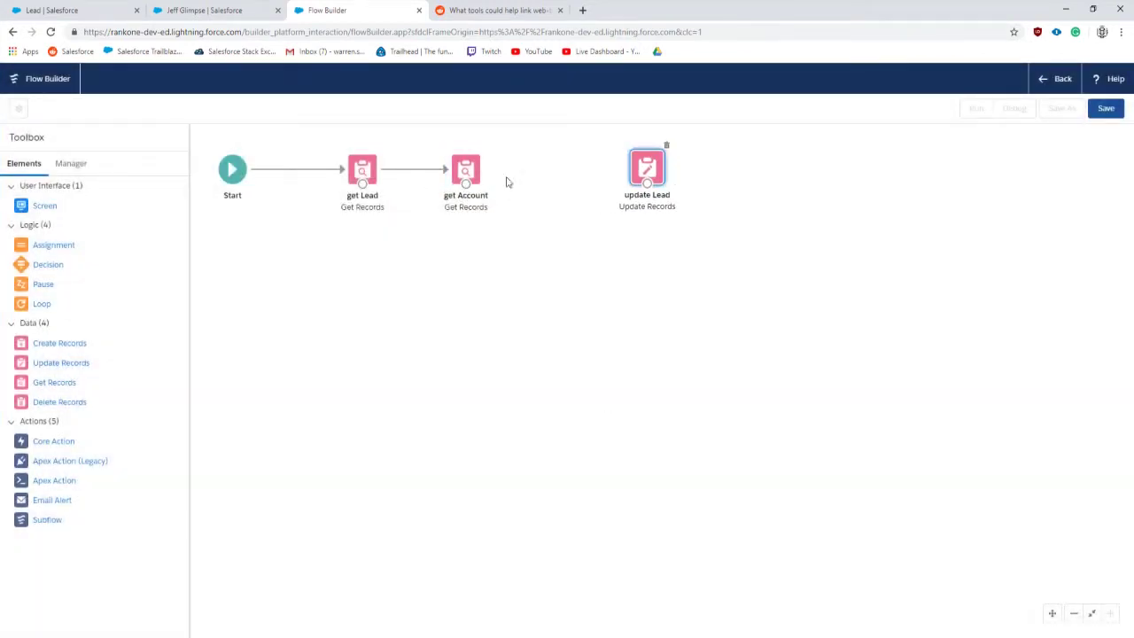
# Step: Change "update Lead" to specify conditions to identify records and set fields individually, with Lead as its object
pyautogui.doubleClick(654, 173)
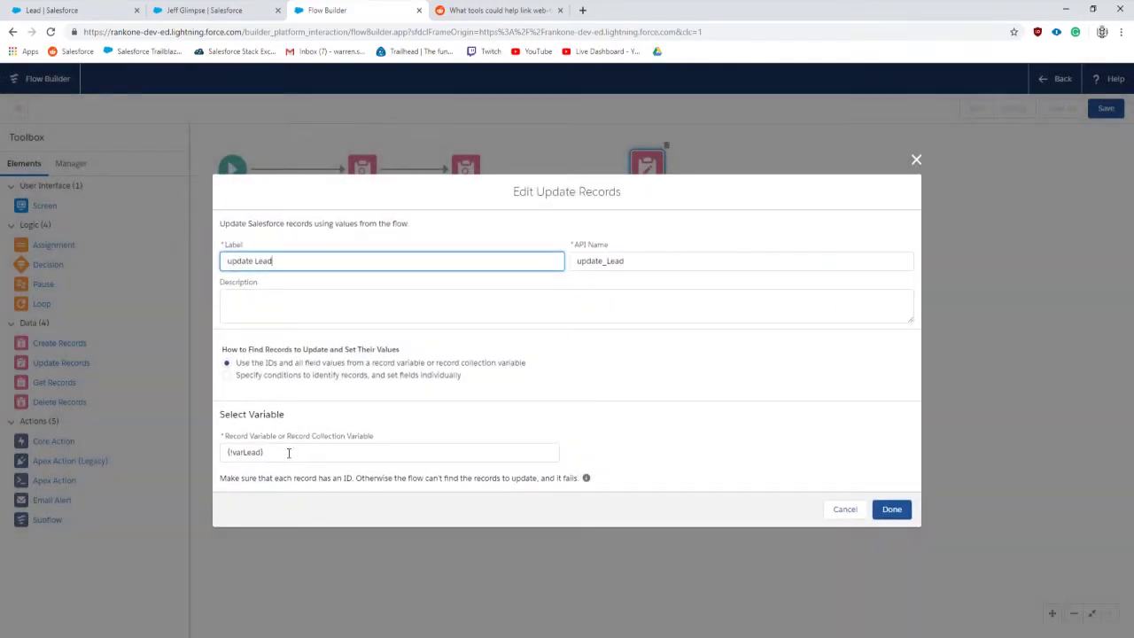
pyautogui.click(228, 375)
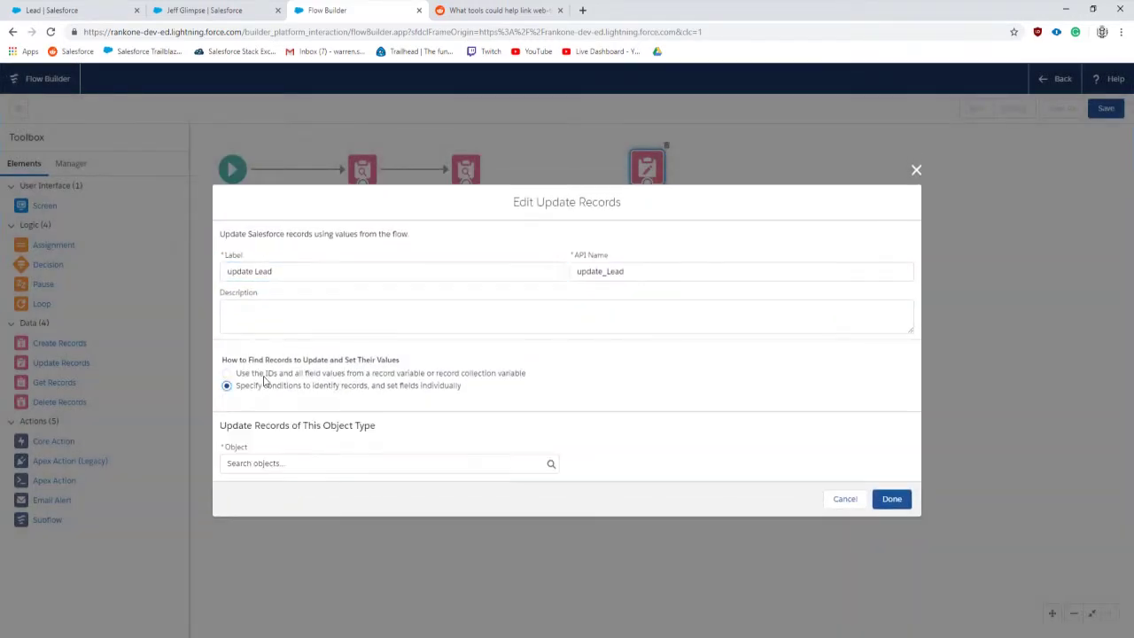
pyautogui.click(280, 463)
pyautogui.scroll(-3, 304, 398)
pyautogui.scroll(3, 305, 398)
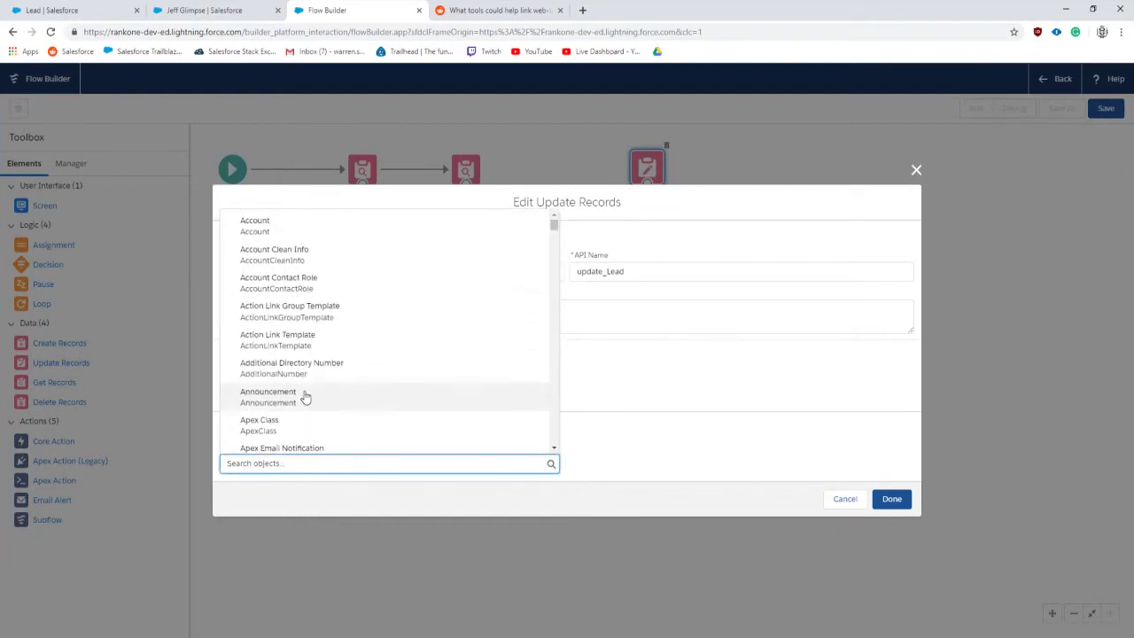
pyautogui.click(679, 392)
pyautogui.click(332, 463)
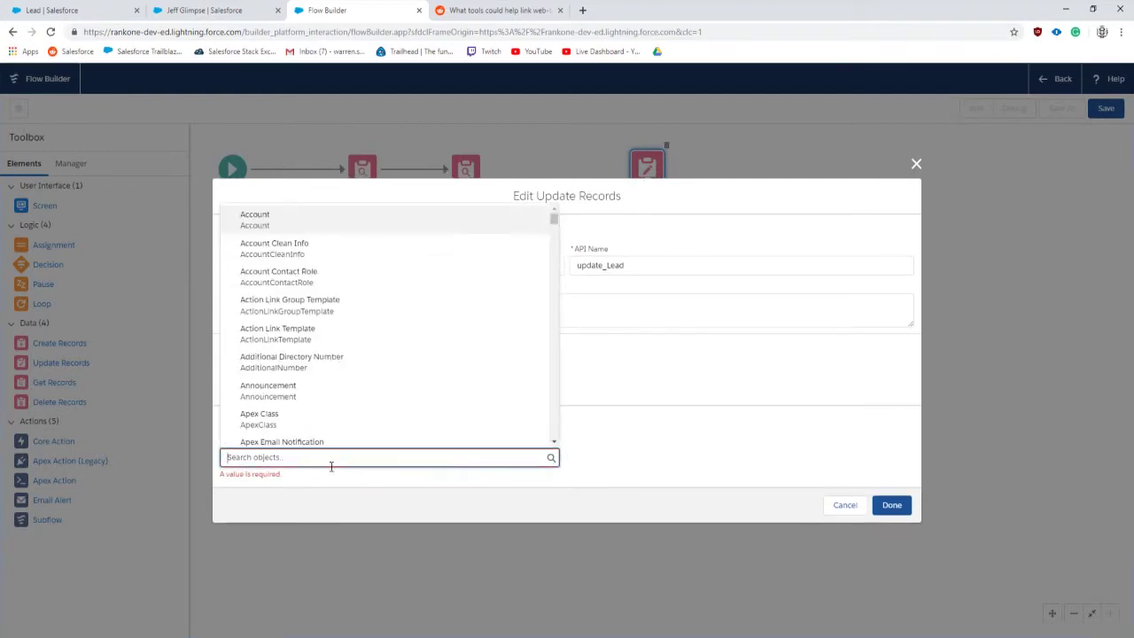
pyautogui.click(661, 398)
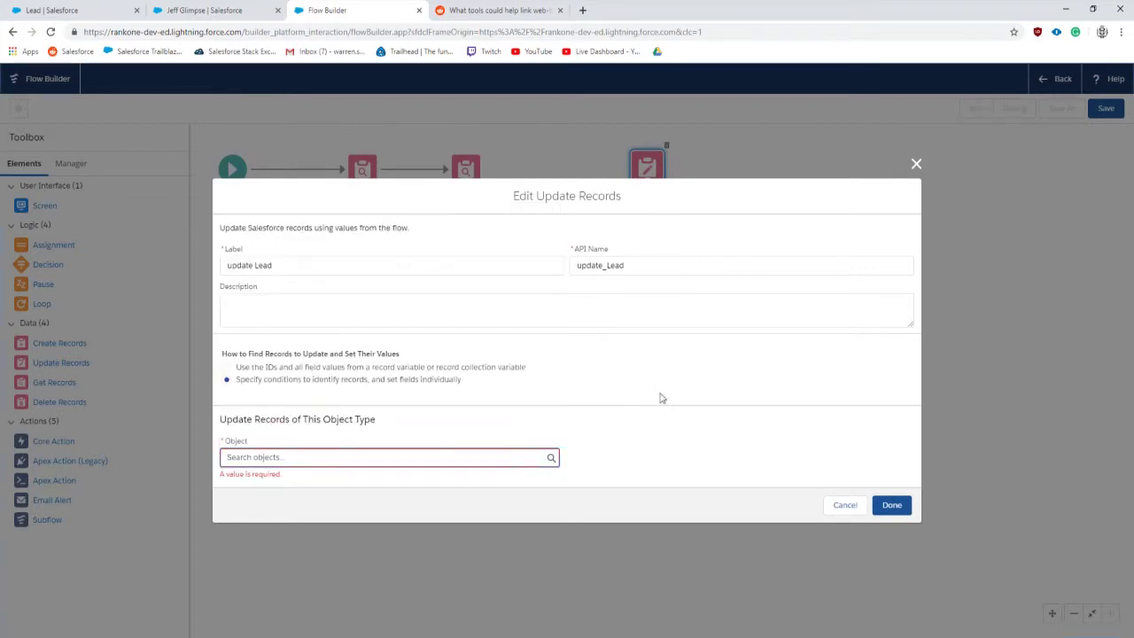
pyautogui.click(337, 460)
pyautogui.write('v')
pyautogui.press('BackSpace')
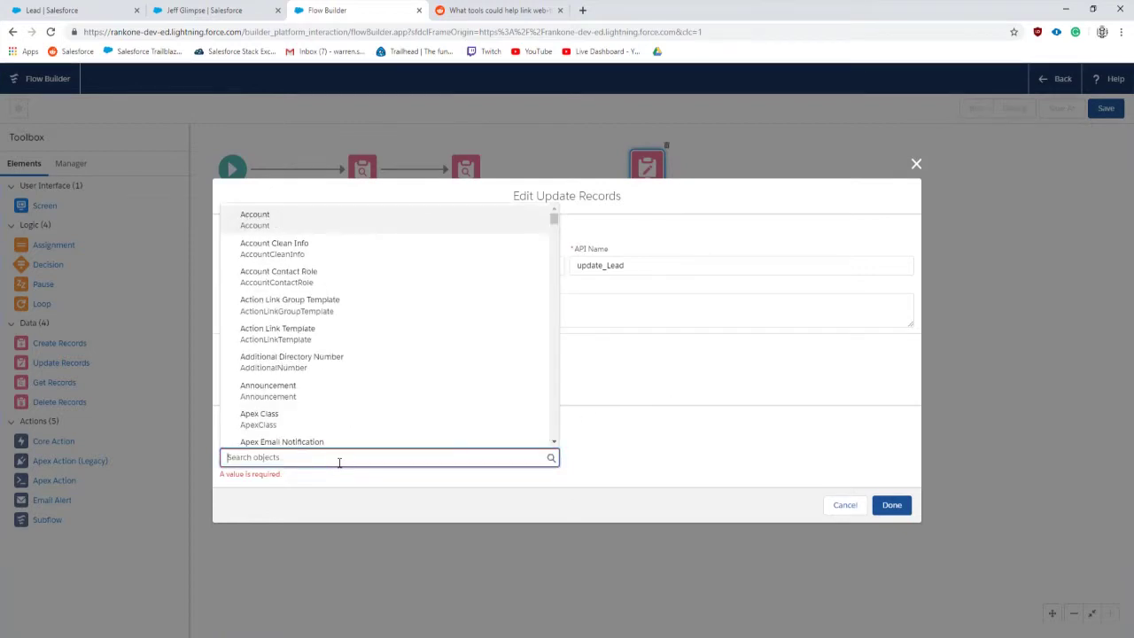
pyautogui.write('Lead')
pyautogui.click(307, 418)
# Step: Make the "update Lead" filter require that conditions are met, and choose the lead's Id as the condition field
pyautogui.scroll(-1, 307, 421)
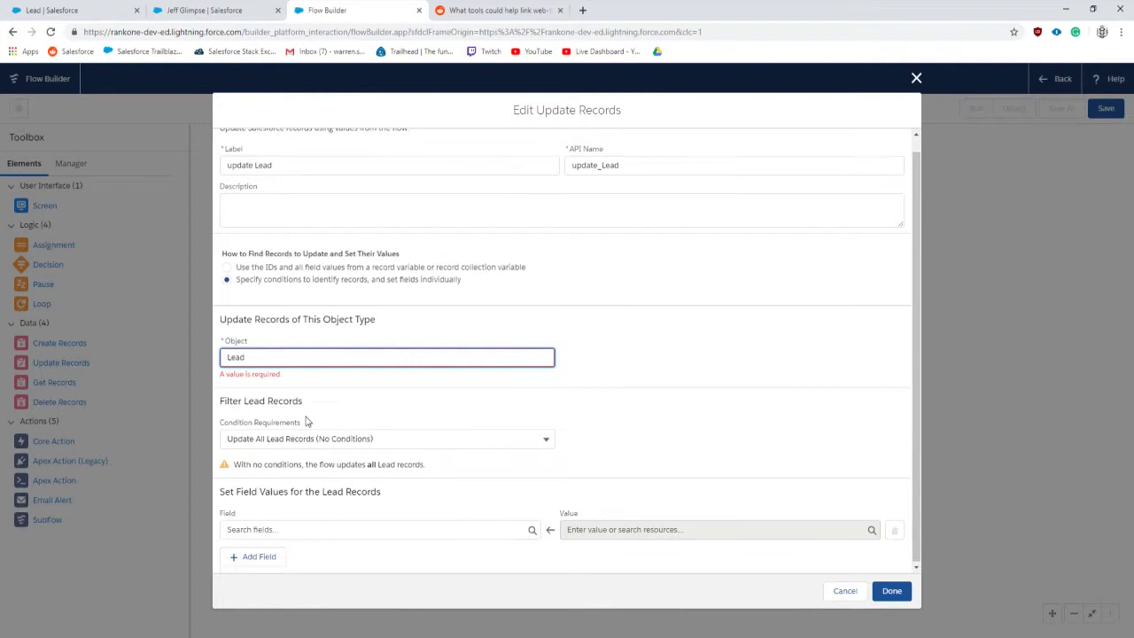
pyautogui.click(375, 438)
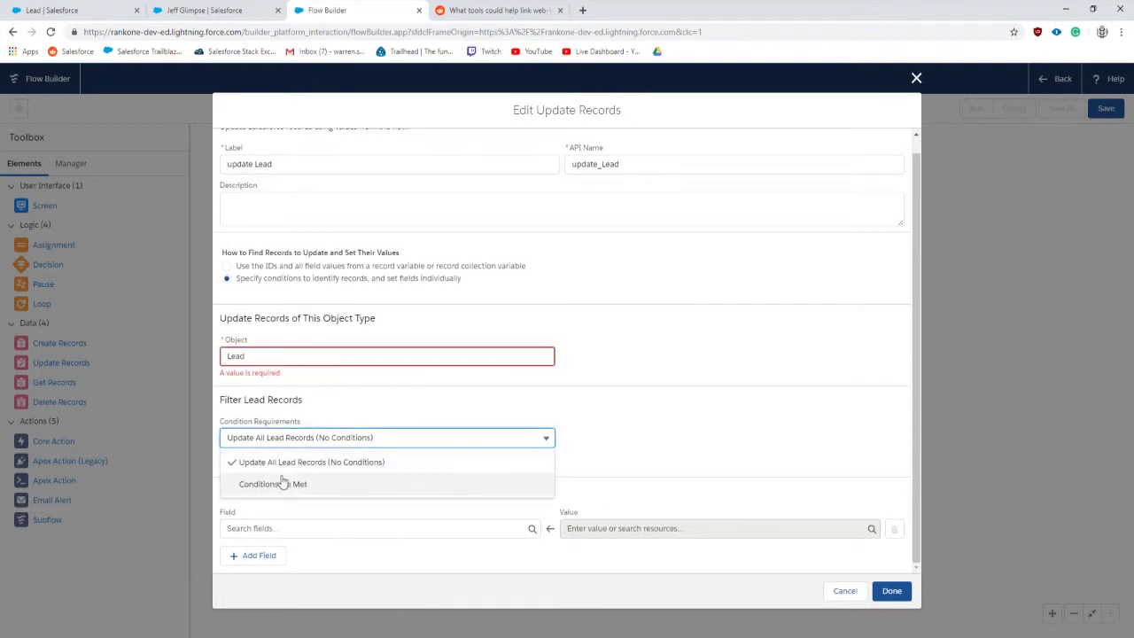
pyautogui.click(345, 481)
pyautogui.scroll(-1, 304, 431)
pyautogui.click(293, 434)
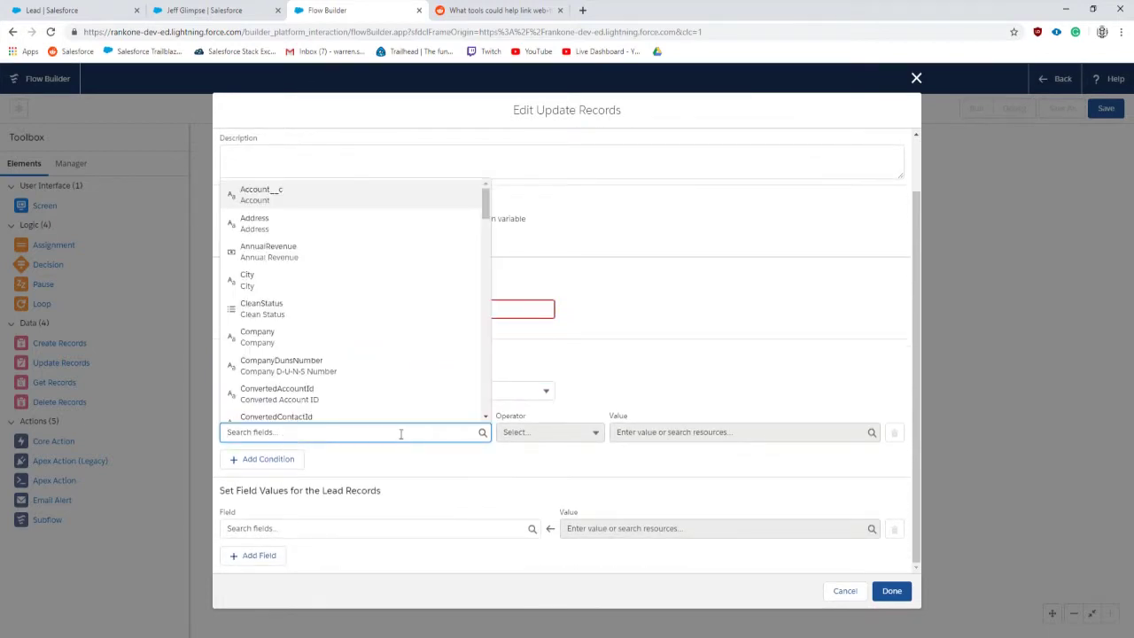
pyautogui.write('lead')
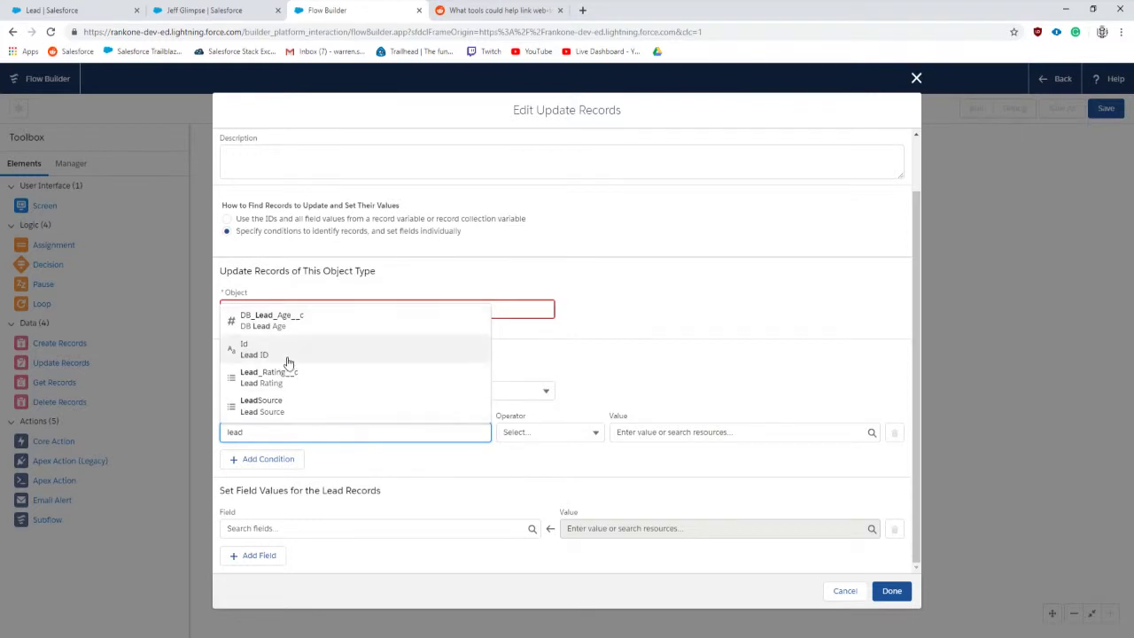
pyautogui.click(288, 363)
# Step: Complete the filter condition so that Id equals {!varLead.Id}
pyautogui.click(562, 434)
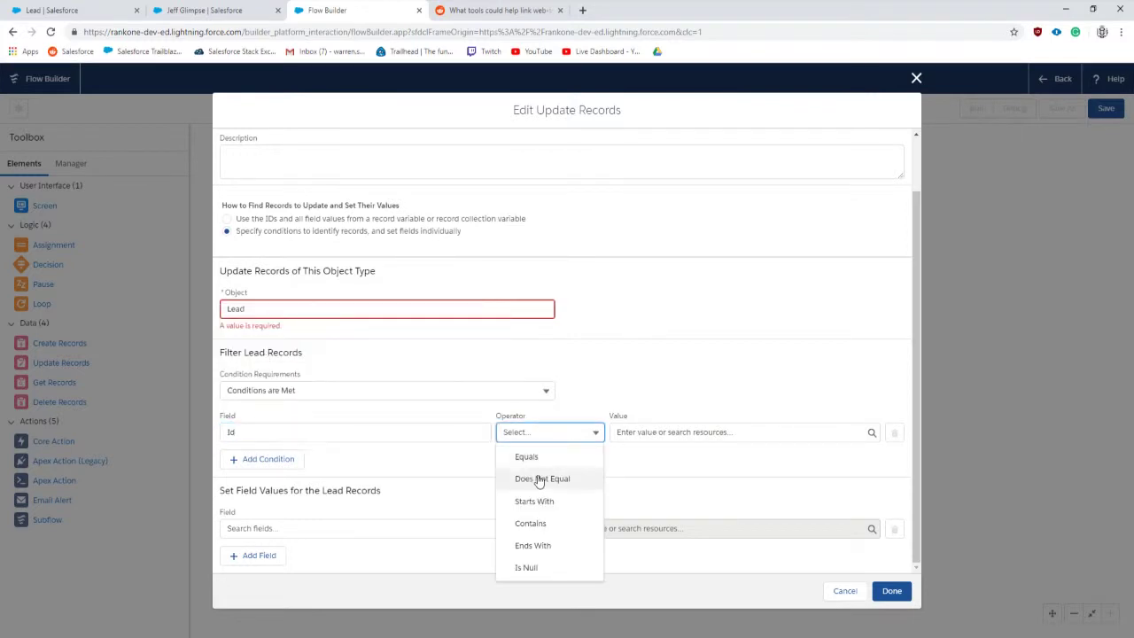
pyautogui.click(567, 454)
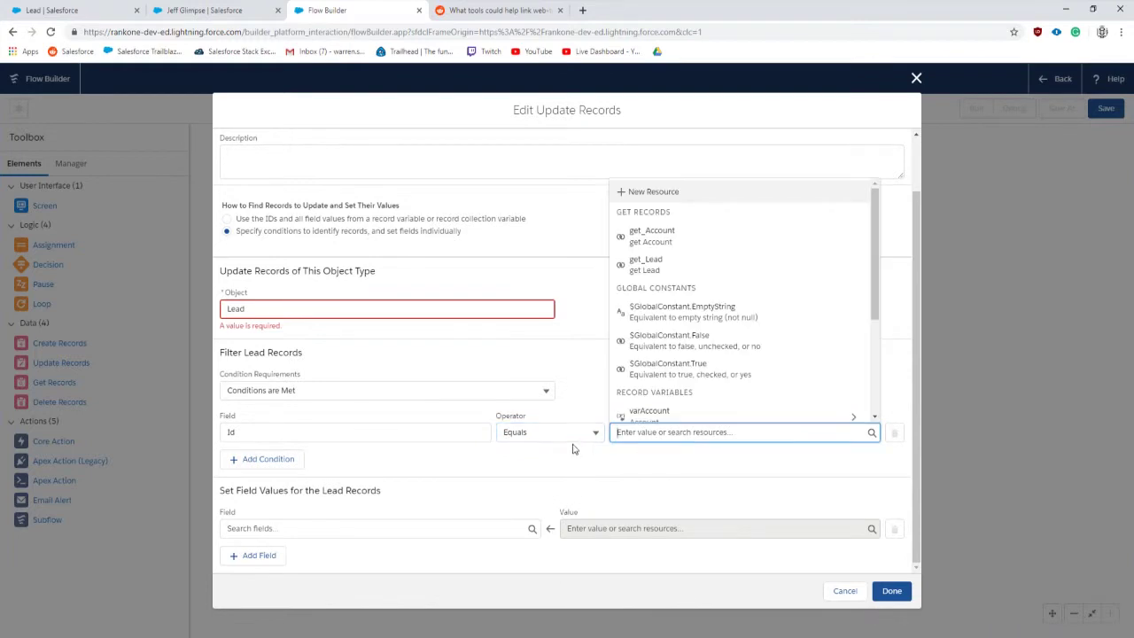
pyautogui.scroll(-4, 721, 379)
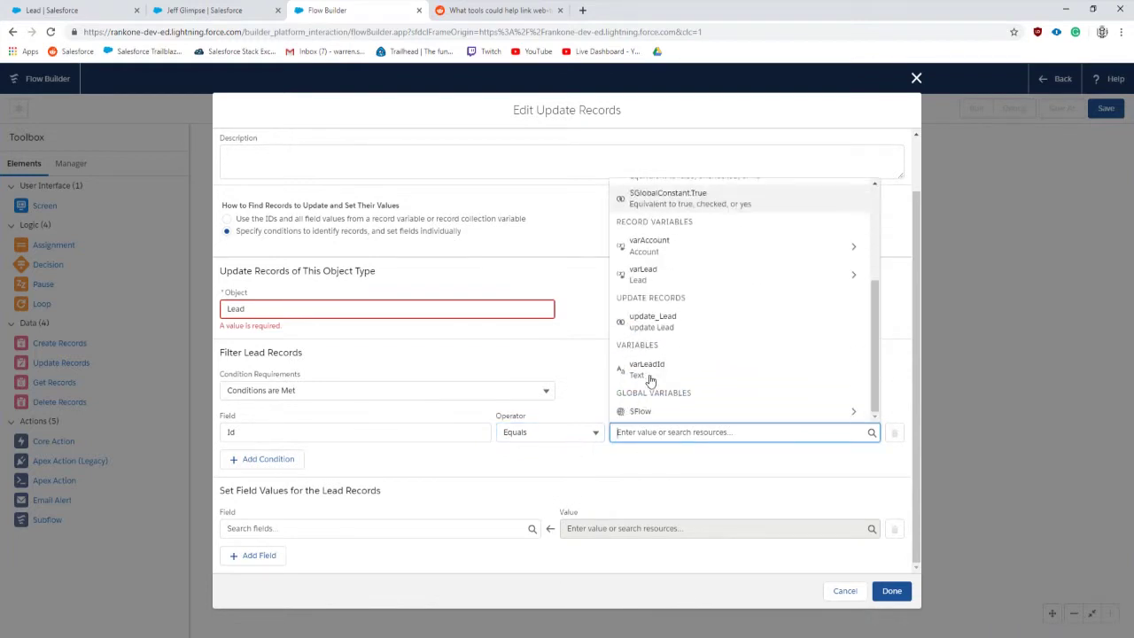
pyautogui.click(686, 281)
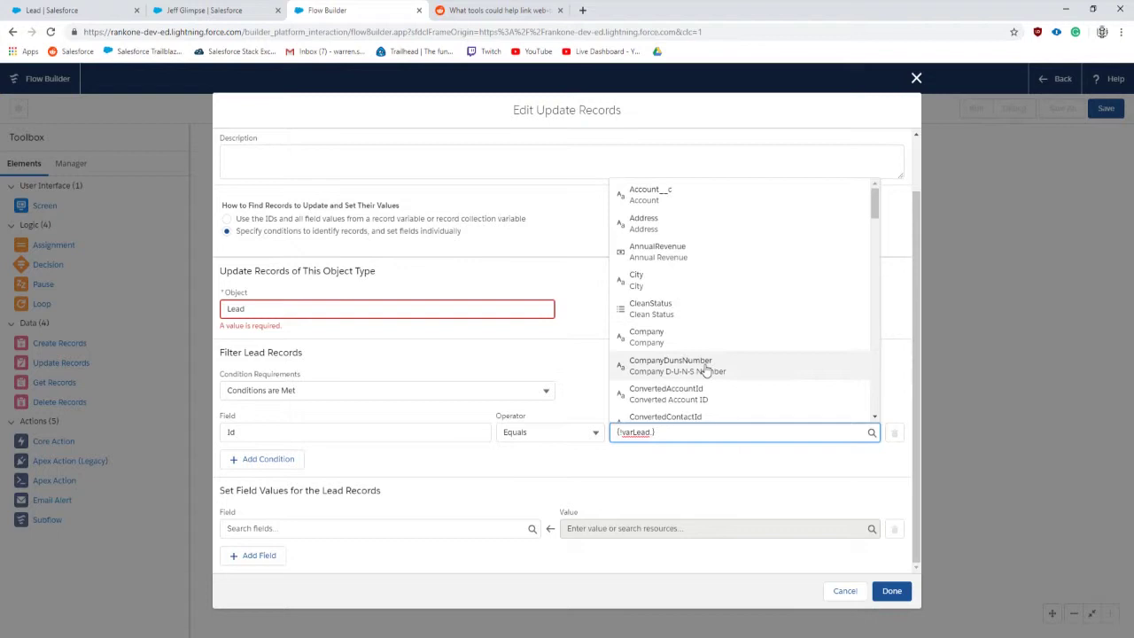
pyautogui.write('Id')
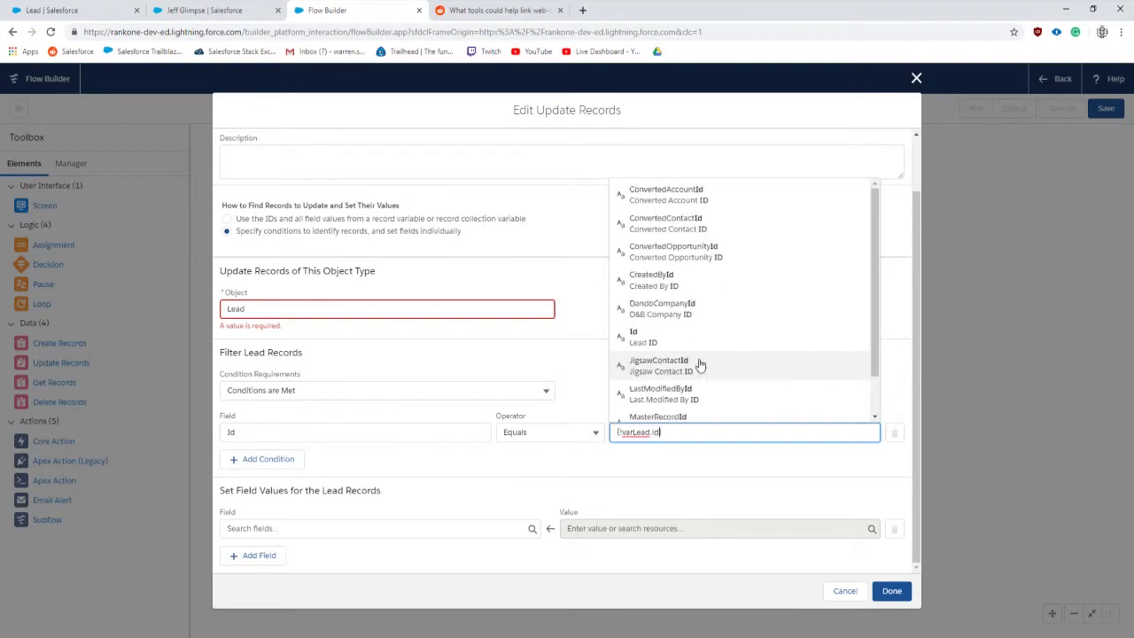
pyautogui.click(696, 337)
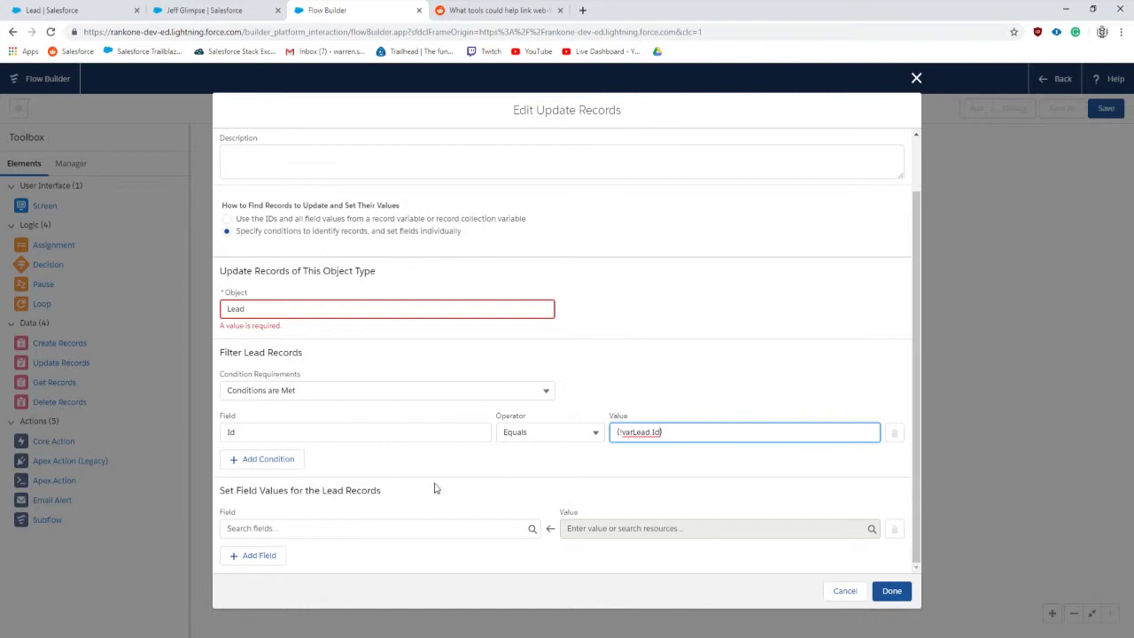
# Step: Set the lead's Account__c field to the value {!varAccount.Id}
pyautogui.click(256, 530)
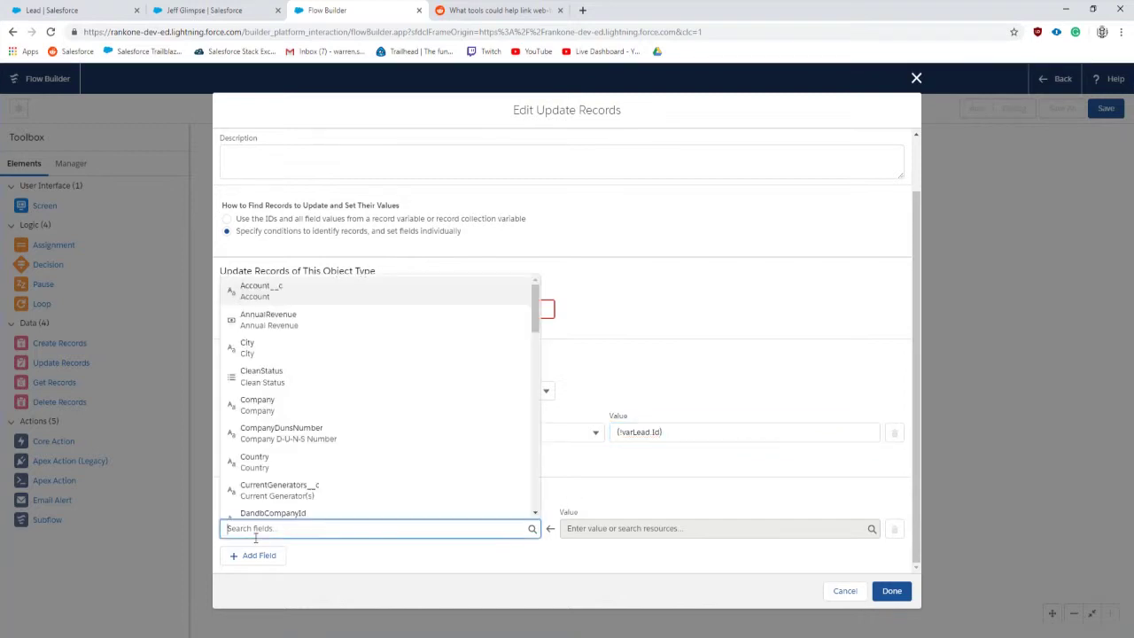
pyautogui.click(575, 493)
pyautogui.click(381, 524)
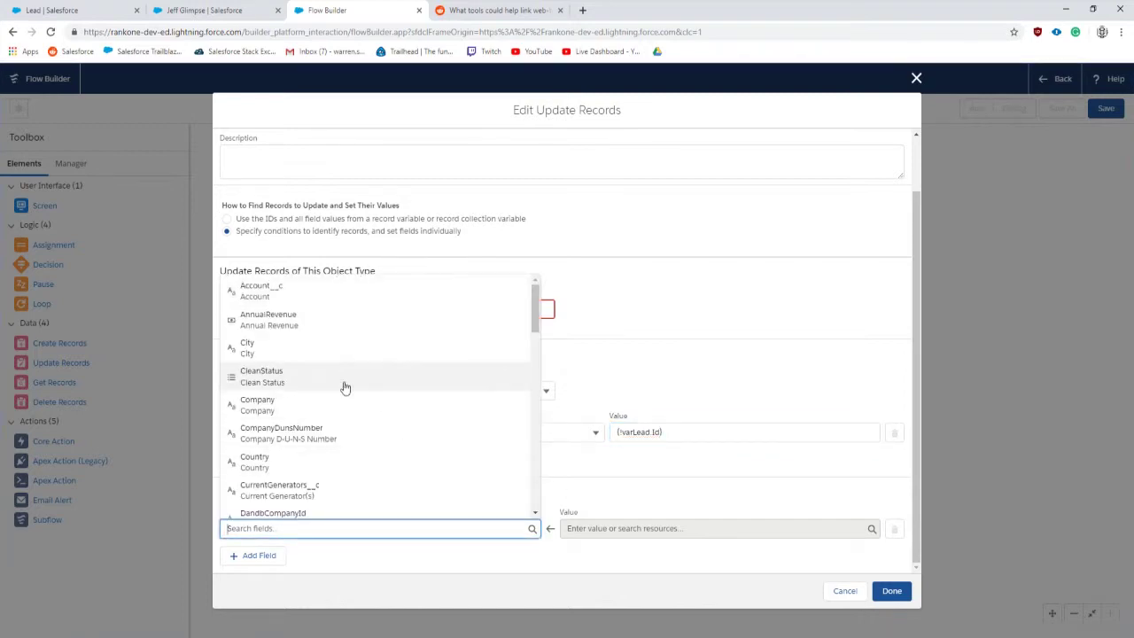
pyautogui.click(327, 292)
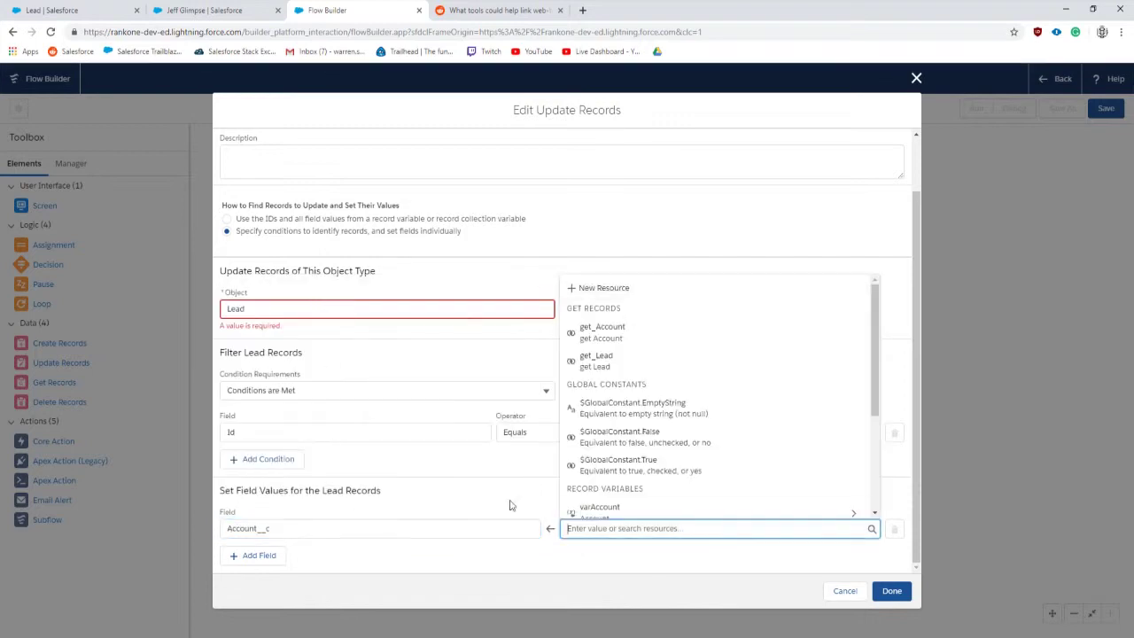
pyautogui.scroll(-2, 660, 372)
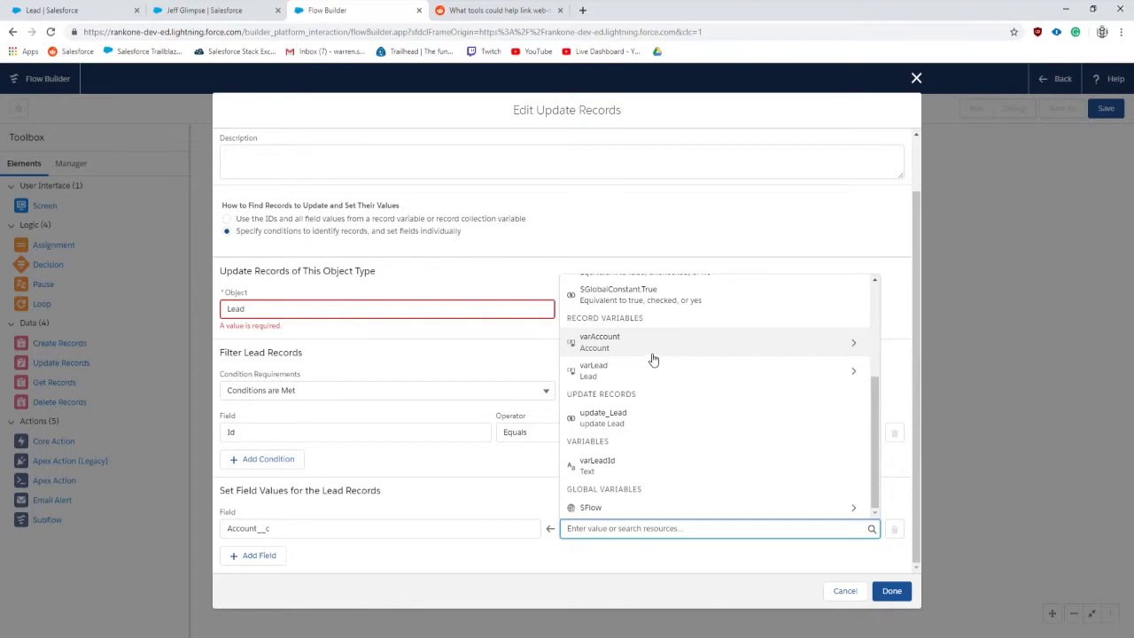
pyautogui.click(643, 344)
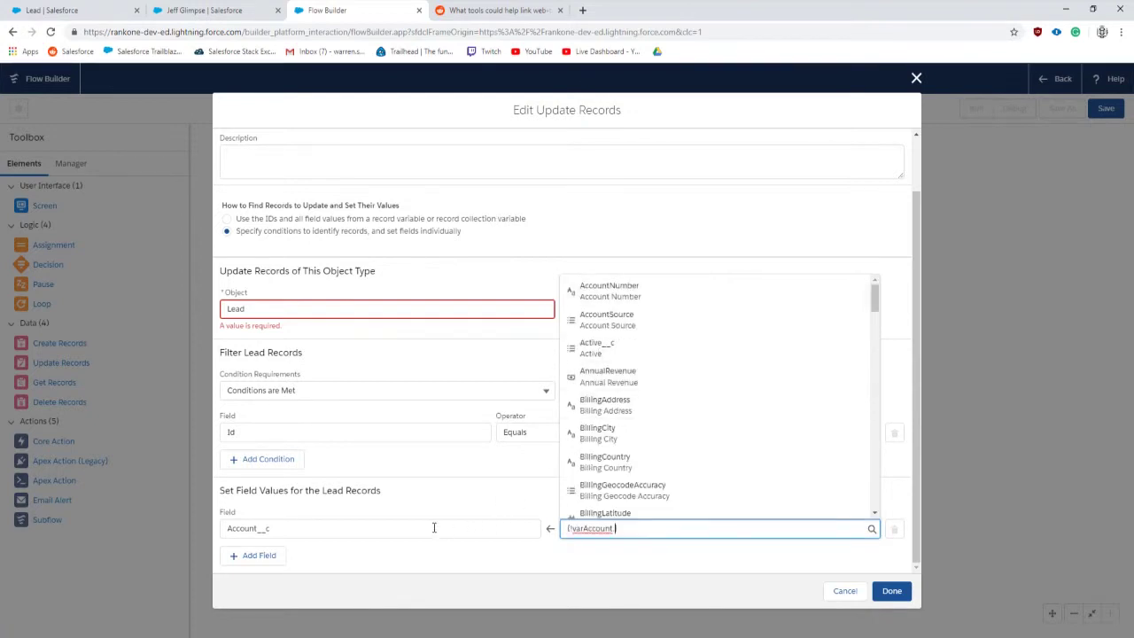
pyautogui.click(447, 523)
pyautogui.click(582, 531)
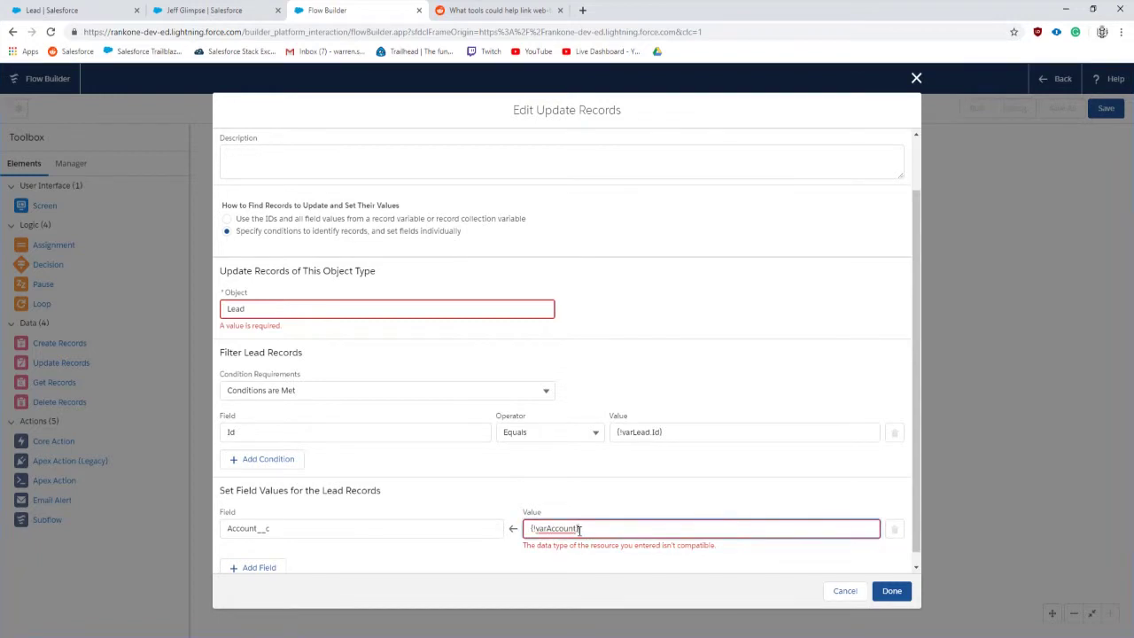
pyautogui.write('.Id')
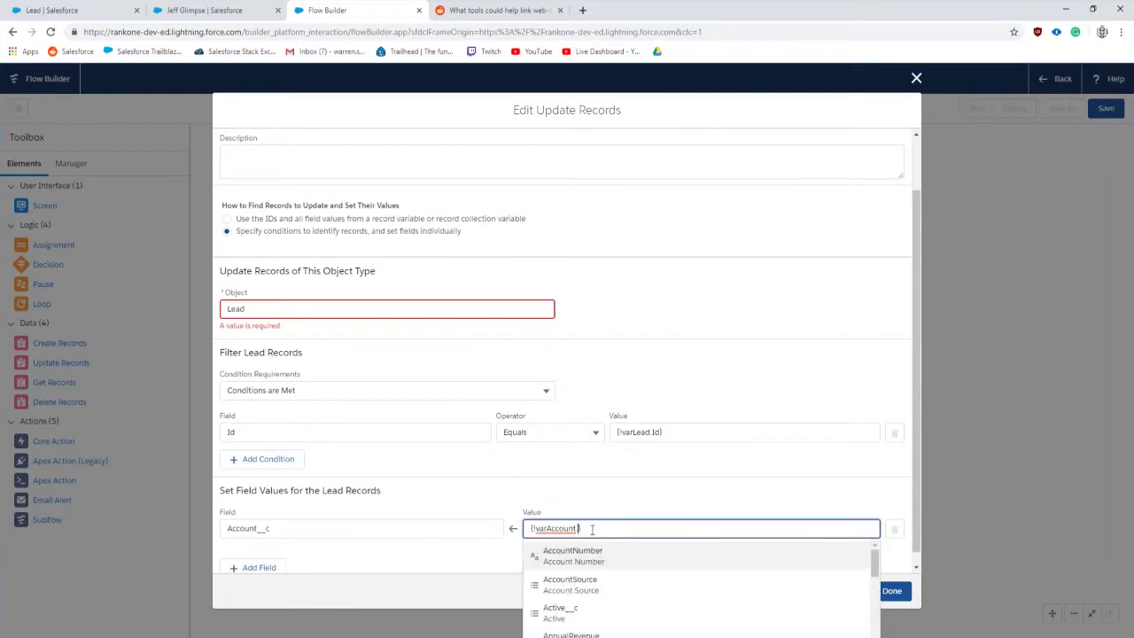
pyautogui.click(559, 615)
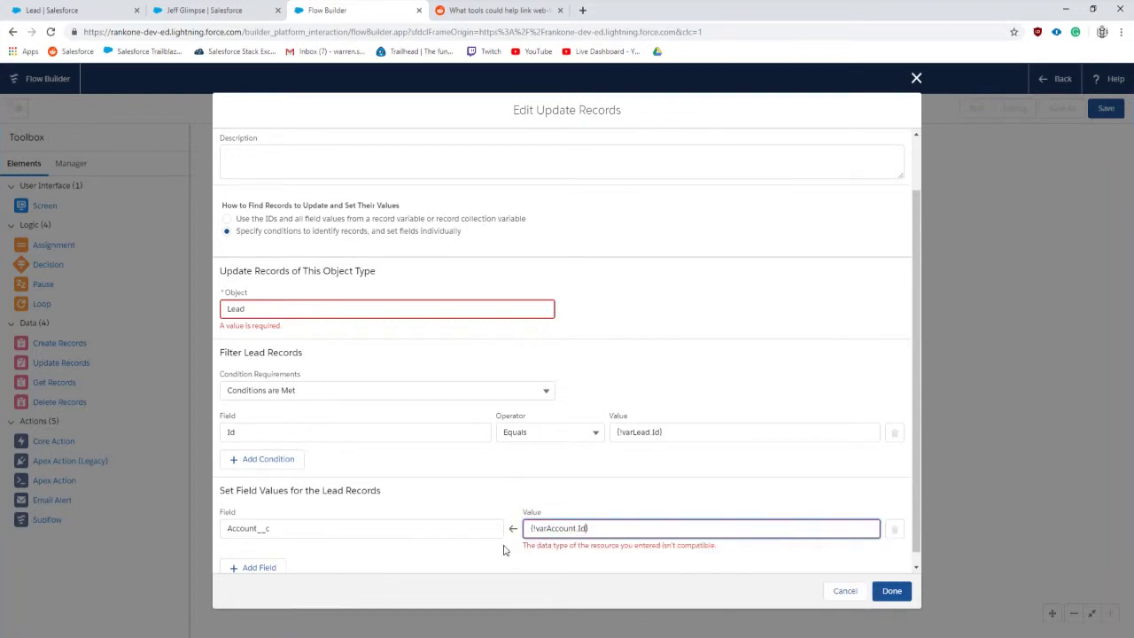
pyautogui.click(579, 533)
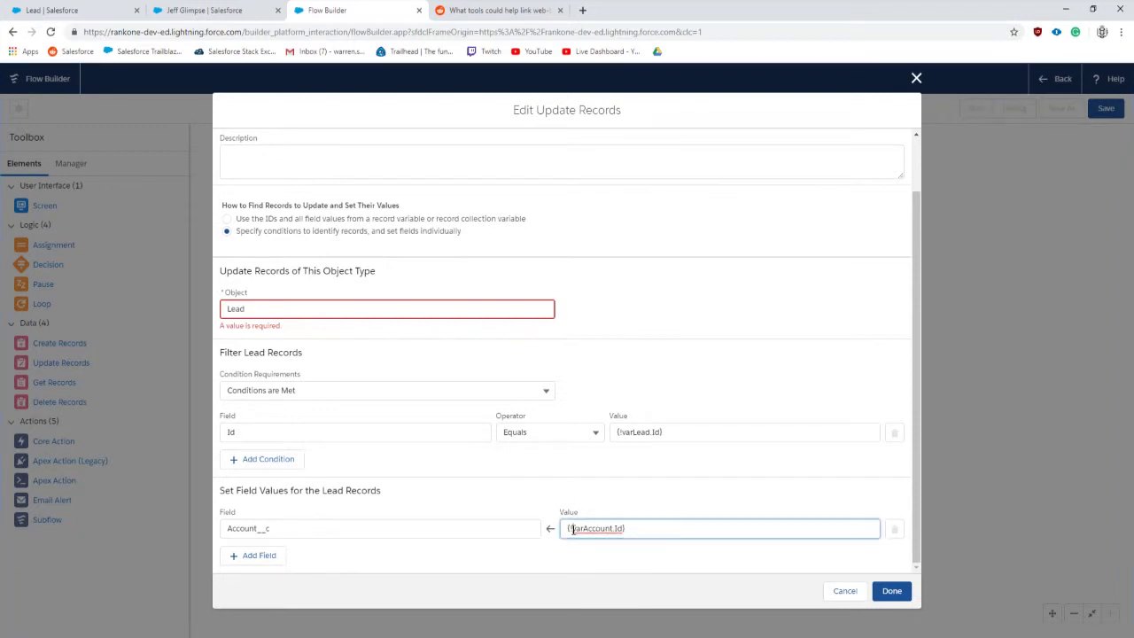
pyautogui.click(408, 505)
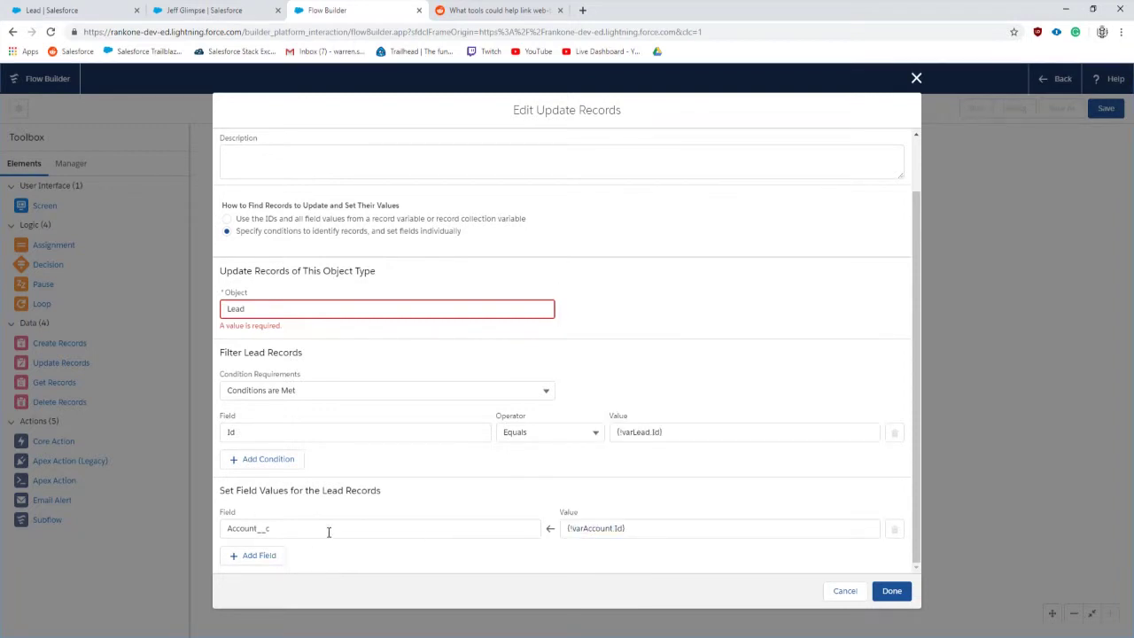
# Step: Finish the "update Lead" element, move it closer to "get Account", and connect "get Account" to it
pyautogui.click(890, 591)
pyautogui.moveTo(651, 180); pyautogui.dragTo(572, 185)
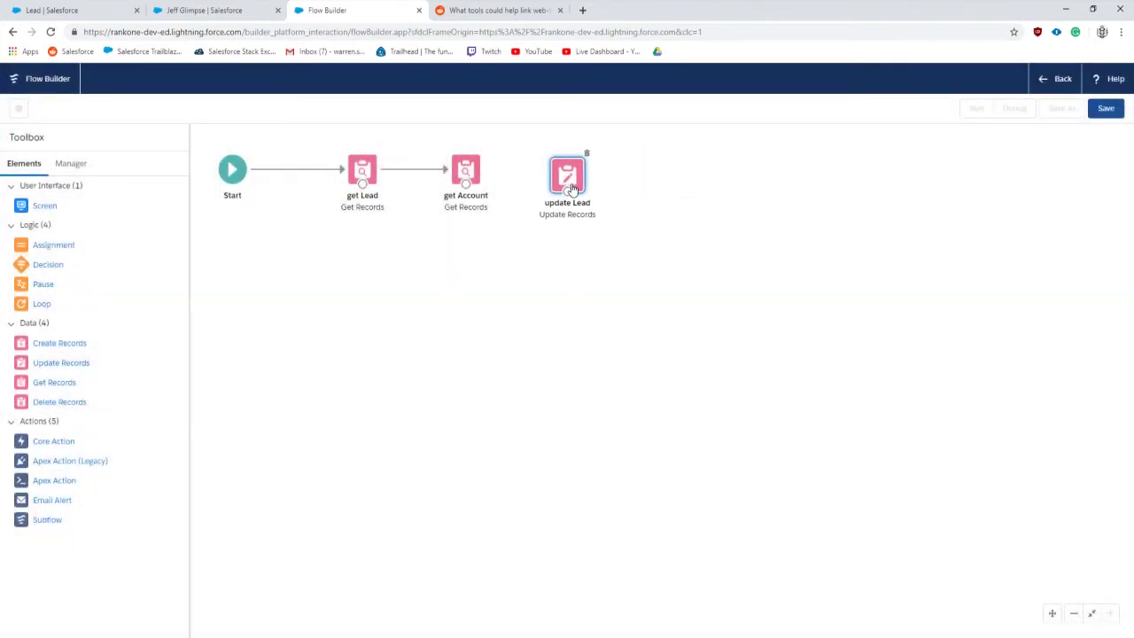
pyautogui.moveTo(465, 185); pyautogui.dragTo(581, 172)
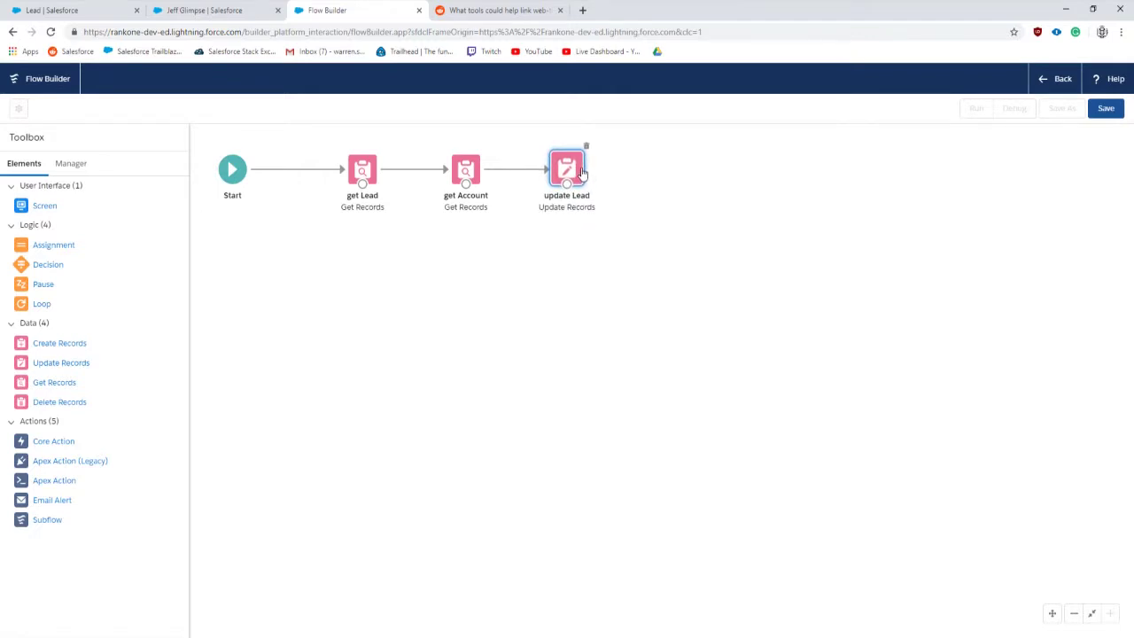
# Step: Save the flow with the label and API name pbFindAccountFromLeadDomain and the type Autolaunched Flow
pyautogui.click(1107, 109)
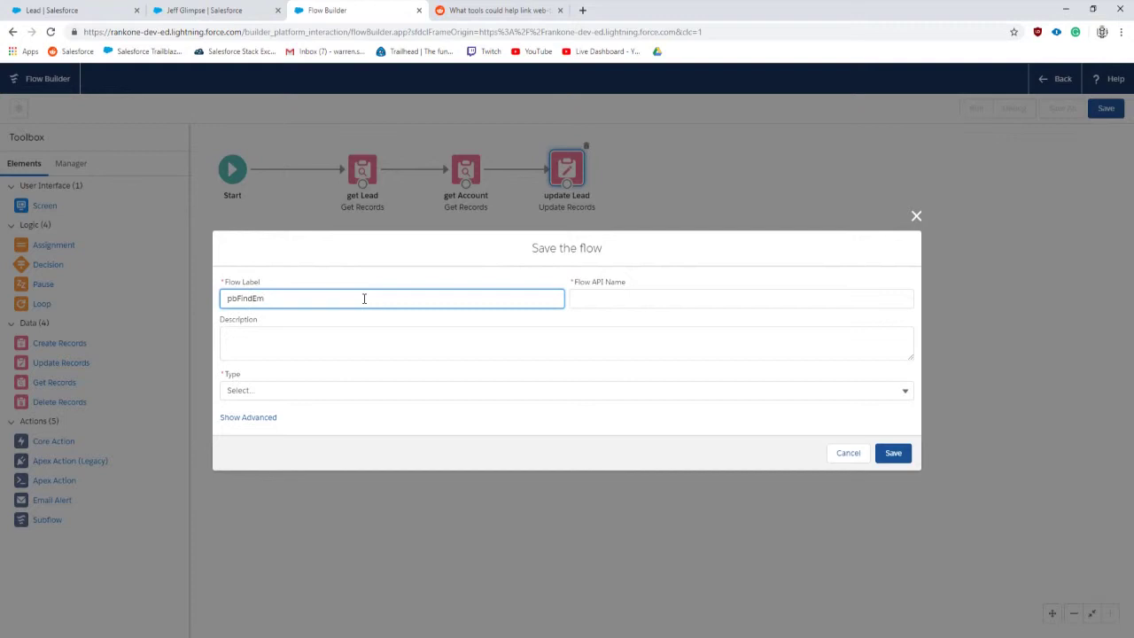
pyautogui.press('BackSpace')
pyautogui.press('BackSpace')
pyautogui.doubleClick(363, 299)
pyautogui.click(314, 348)
pyautogui.click(259, 390)
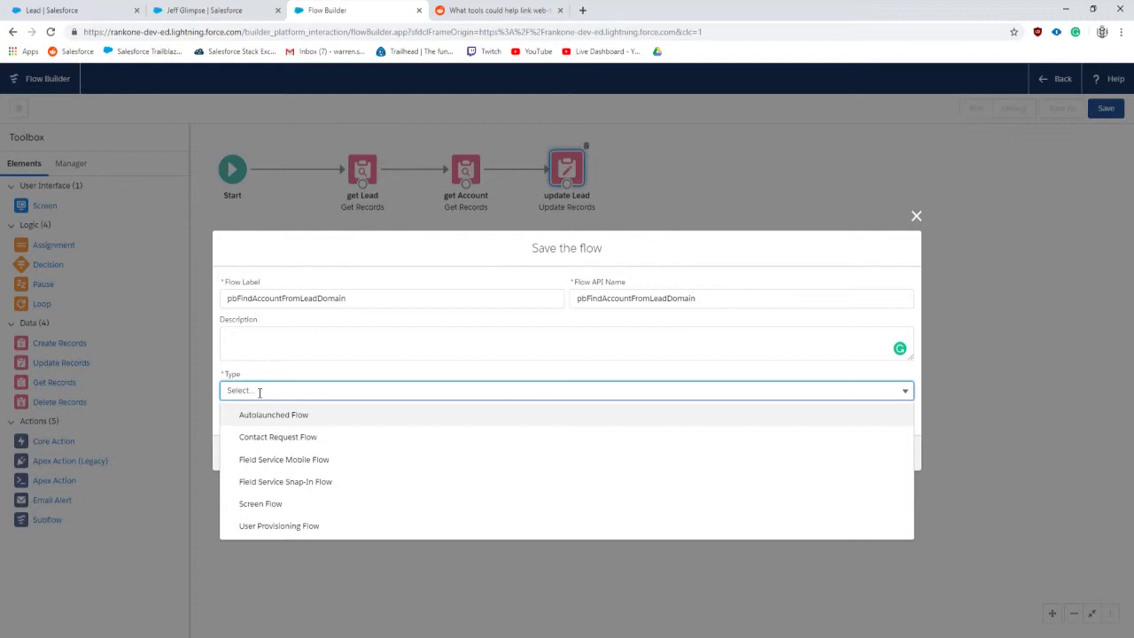
pyautogui.click(272, 415)
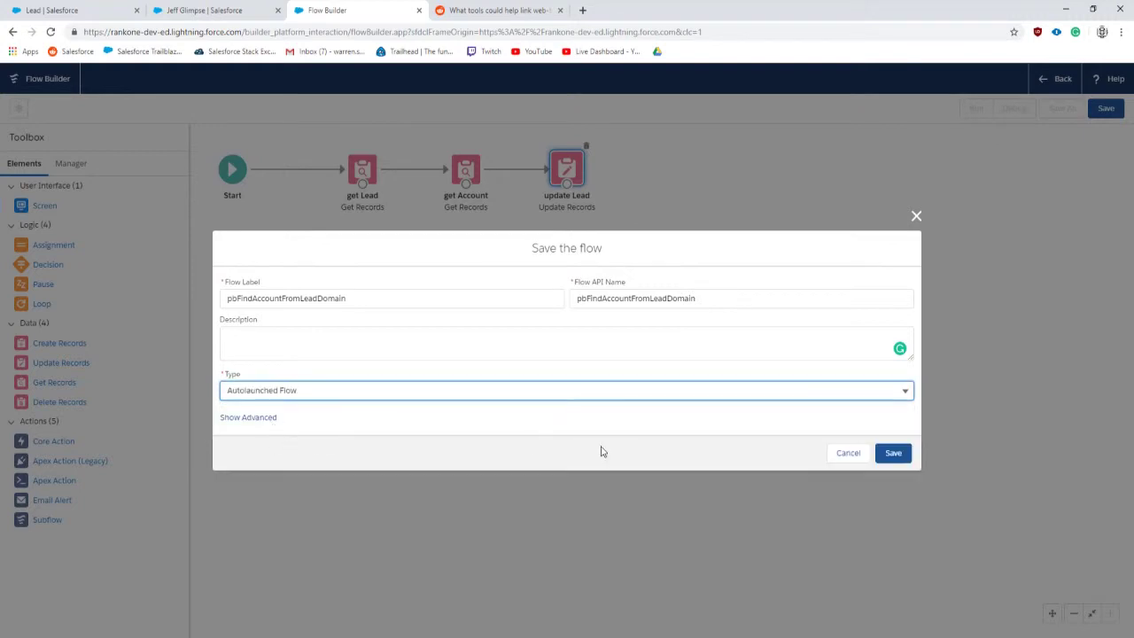
pyautogui.click(904, 458)
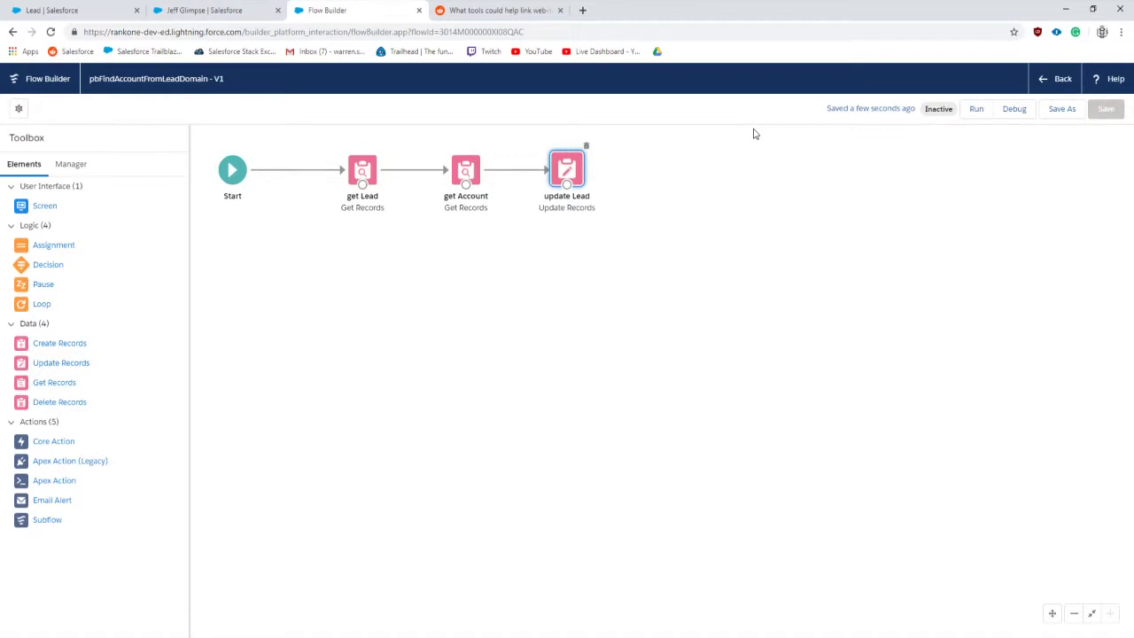
# Step: Copy the record ID of the open lead from its page address
pyautogui.click(204, 10)
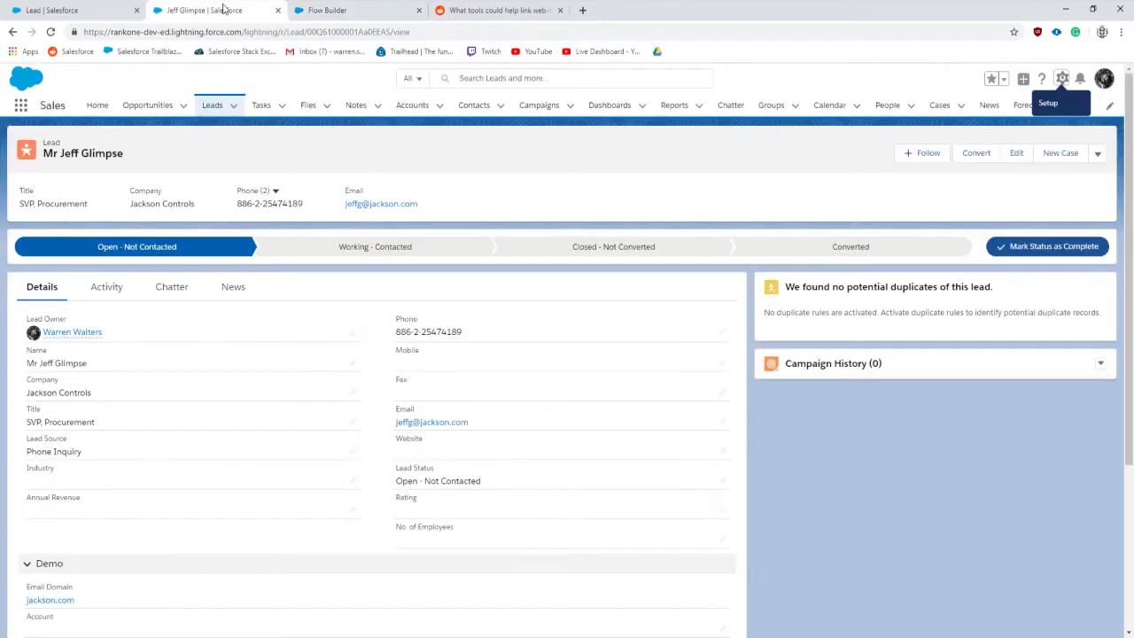
pyautogui.click(329, 31)
pyautogui.doubleClick(329, 31)
pyautogui.rightClick(329, 32)
pyautogui.click(346, 95)
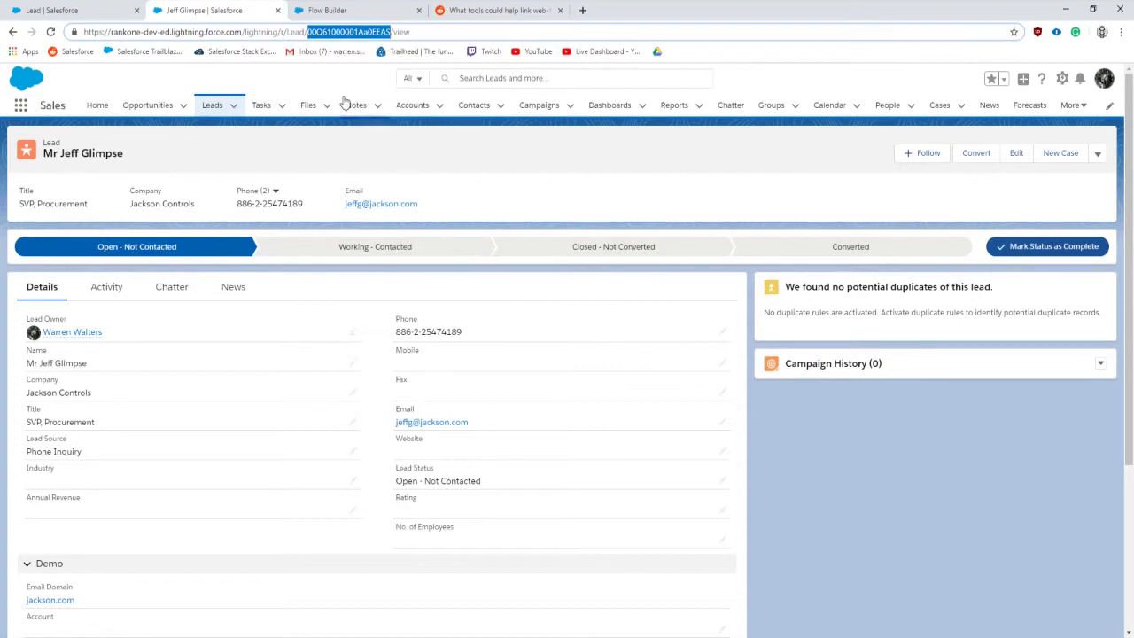
# Step: Debug the saved flow, using the copied lead record ID as the varLeadId input, and run it
pyautogui.click(345, 8)
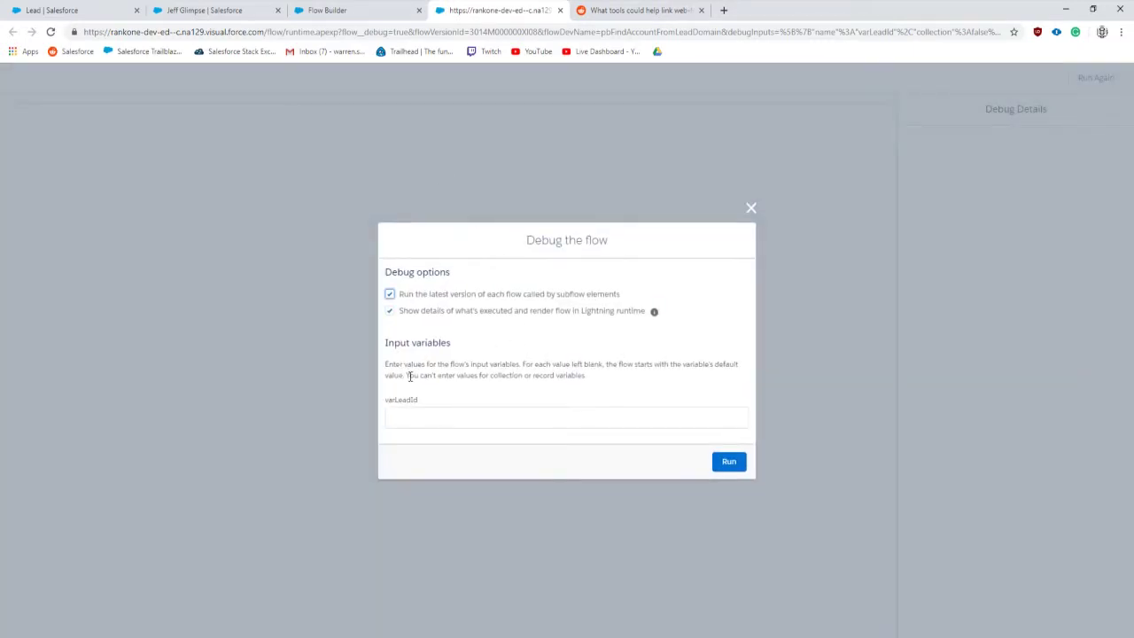
pyautogui.click(402, 418)
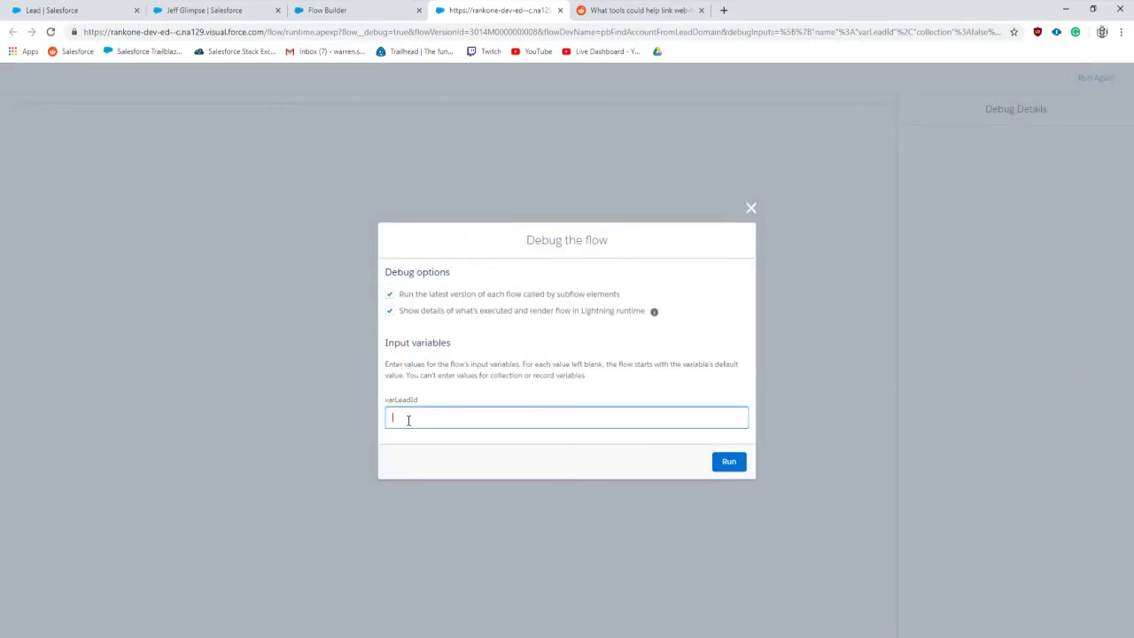
pyautogui.rightClick(408, 420)
pyautogui.click(465, 511)
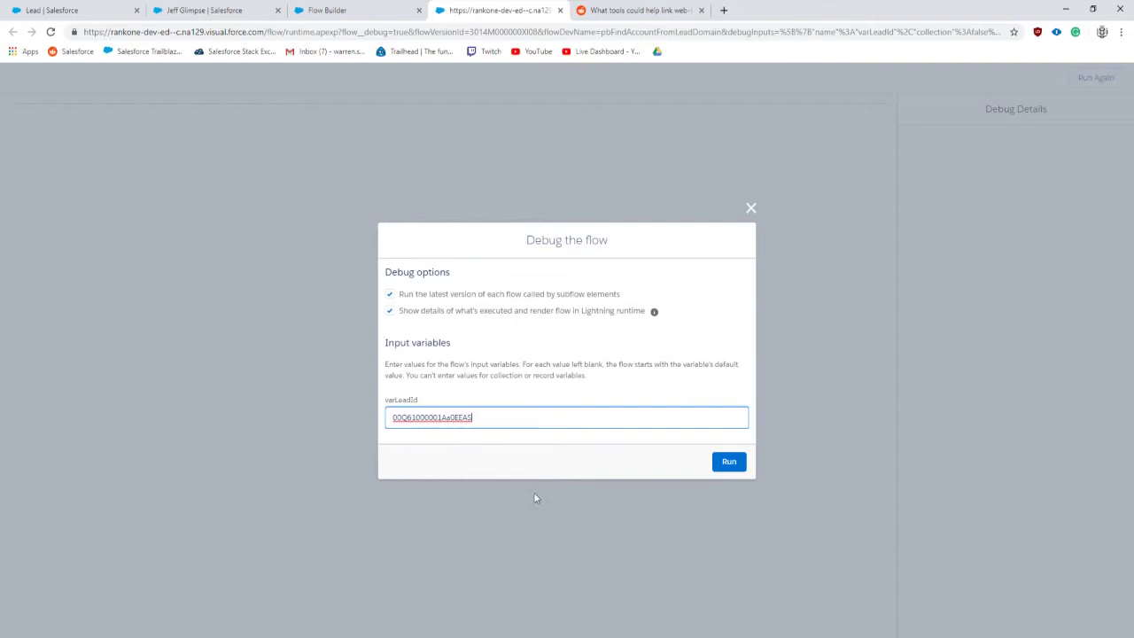
pyautogui.click(728, 463)
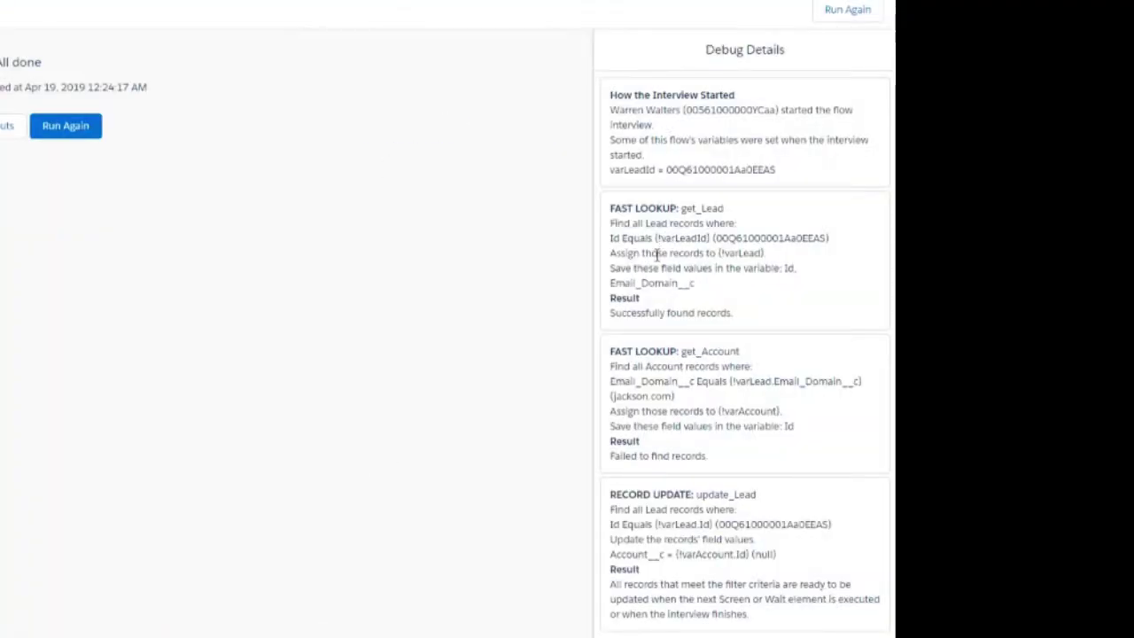
# Step: Examine the debug details of the run: the varLeadId input and the get_Lead, get_Account and update_Lead results
pyautogui.moveTo(623, 110); pyautogui.dragTo(723, 168)
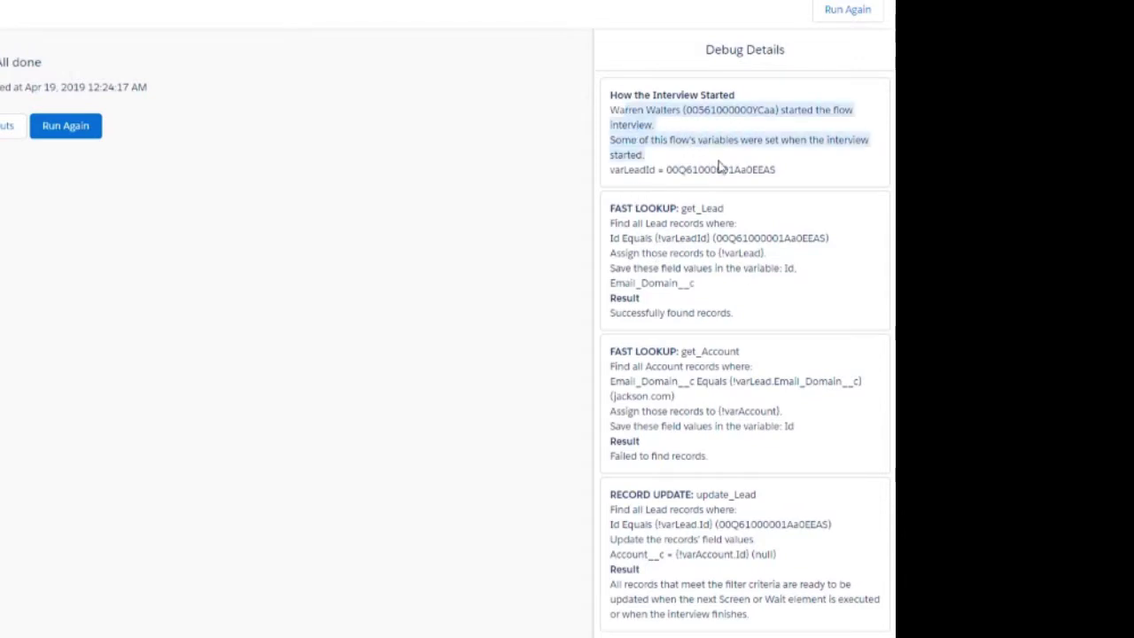
pyautogui.click(723, 168)
pyautogui.moveTo(640, 169); pyautogui.dragTo(753, 180)
pyautogui.click(753, 173)
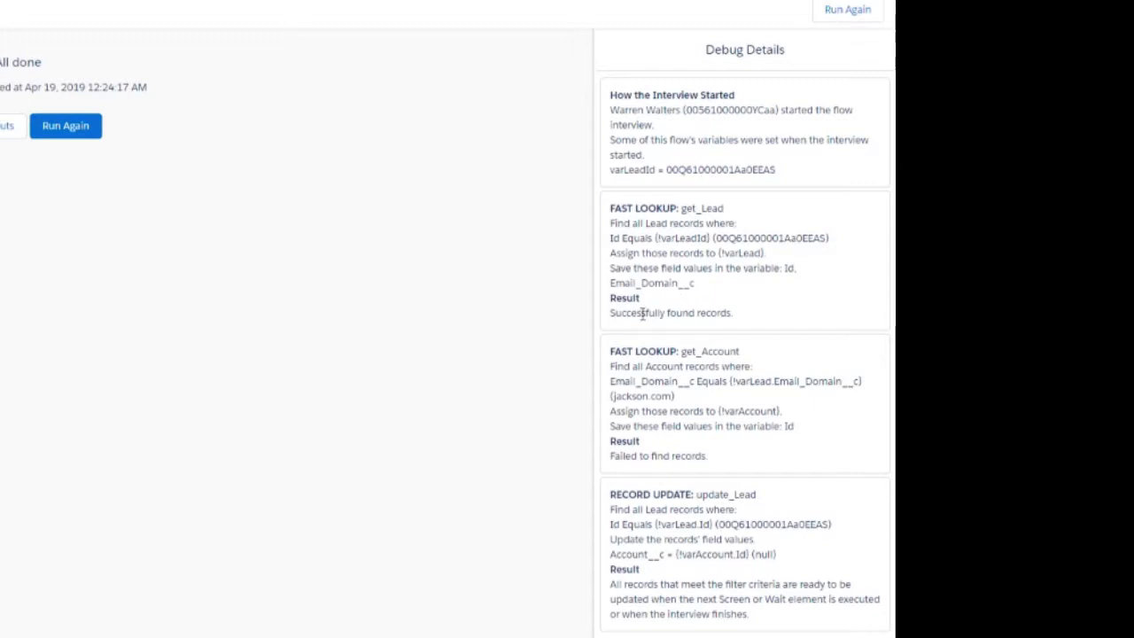
pyautogui.moveTo(643, 282); pyautogui.dragTo(721, 286)
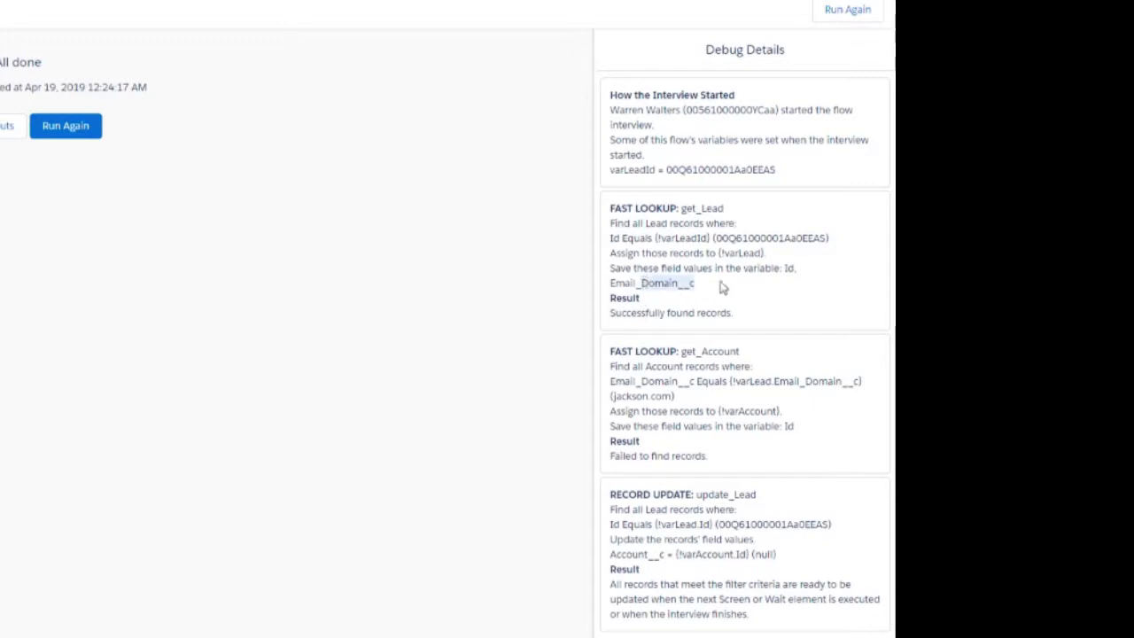
pyautogui.click(699, 363)
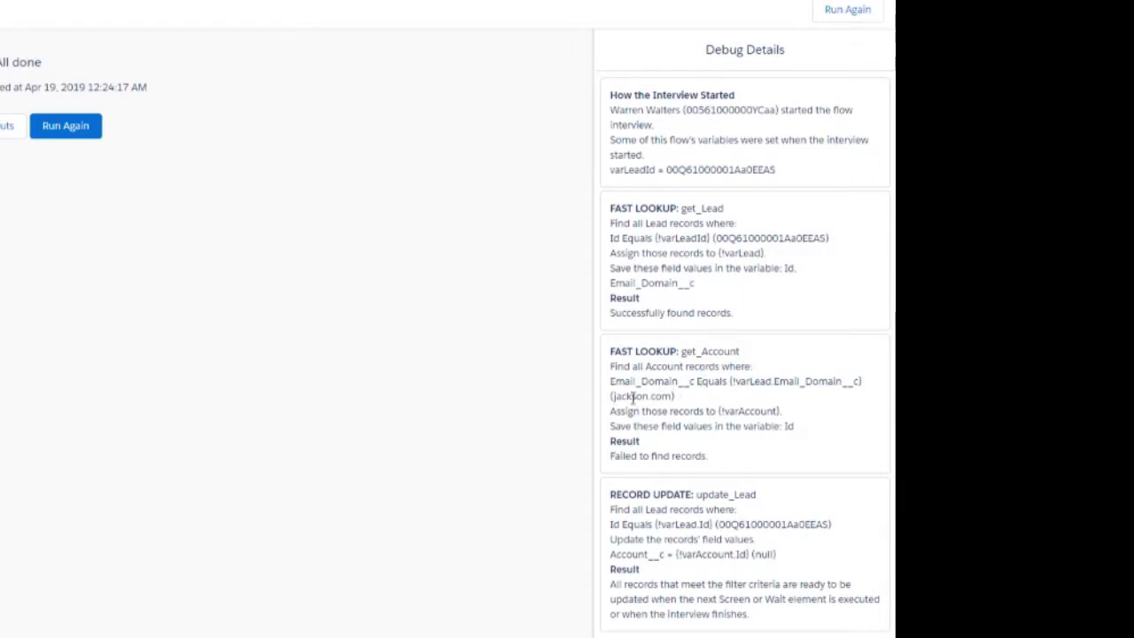
pyautogui.moveTo(611, 397); pyautogui.dragTo(648, 400)
pyautogui.click(651, 440)
pyautogui.moveTo(625, 455); pyautogui.dragTo(699, 573)
pyautogui.click(654, 527)
pyautogui.click(699, 576)
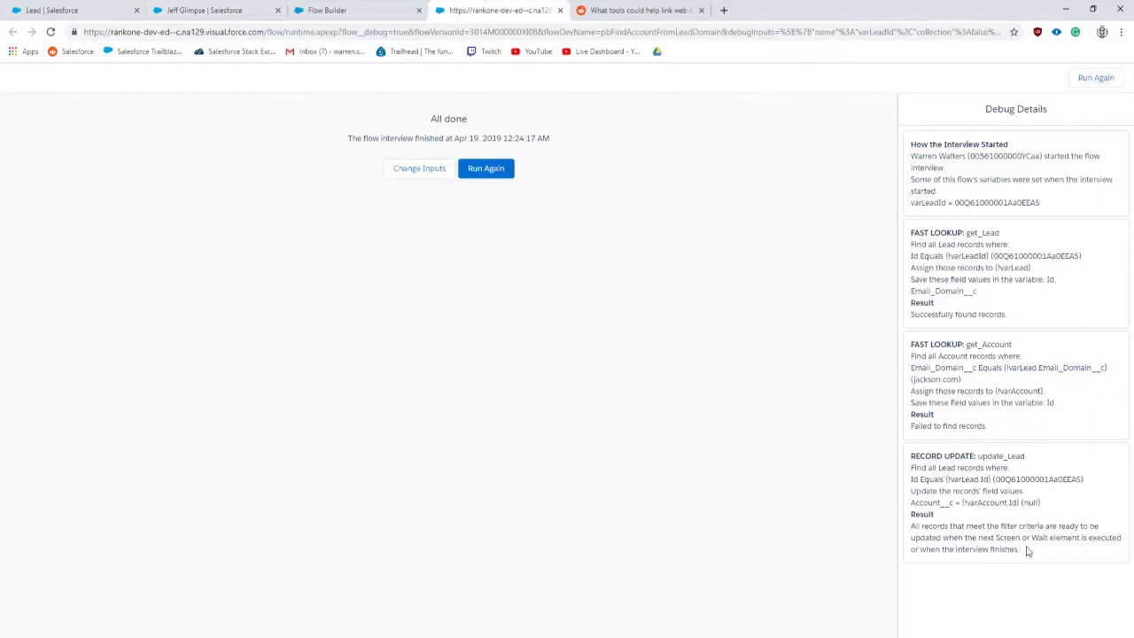
pyautogui.moveTo(1028, 551); pyautogui.dragTo(911, 530)
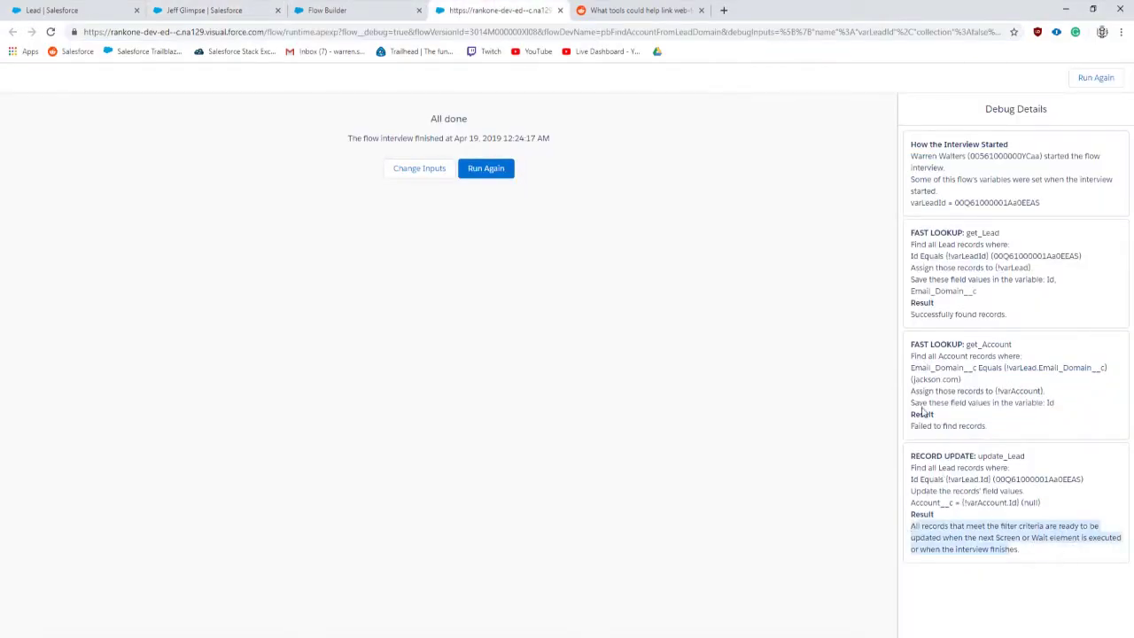
# Step: Try to change the domain of the Jackson Controls lead's email to salesforce.com, and reload the record
pyautogui.click(190, 9)
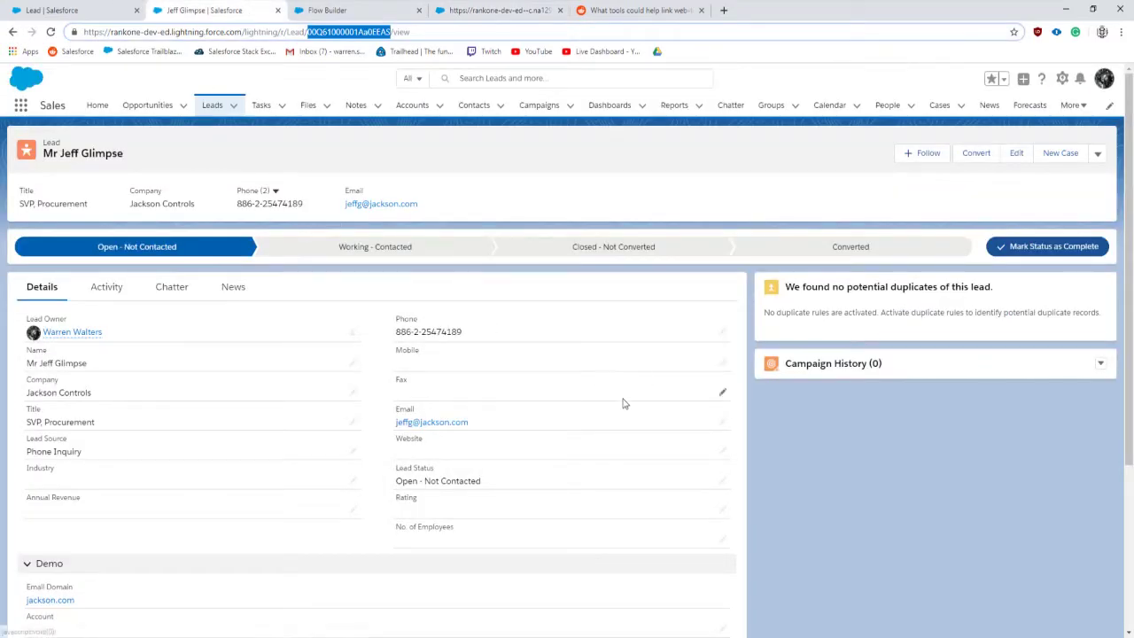
pyautogui.click(725, 425)
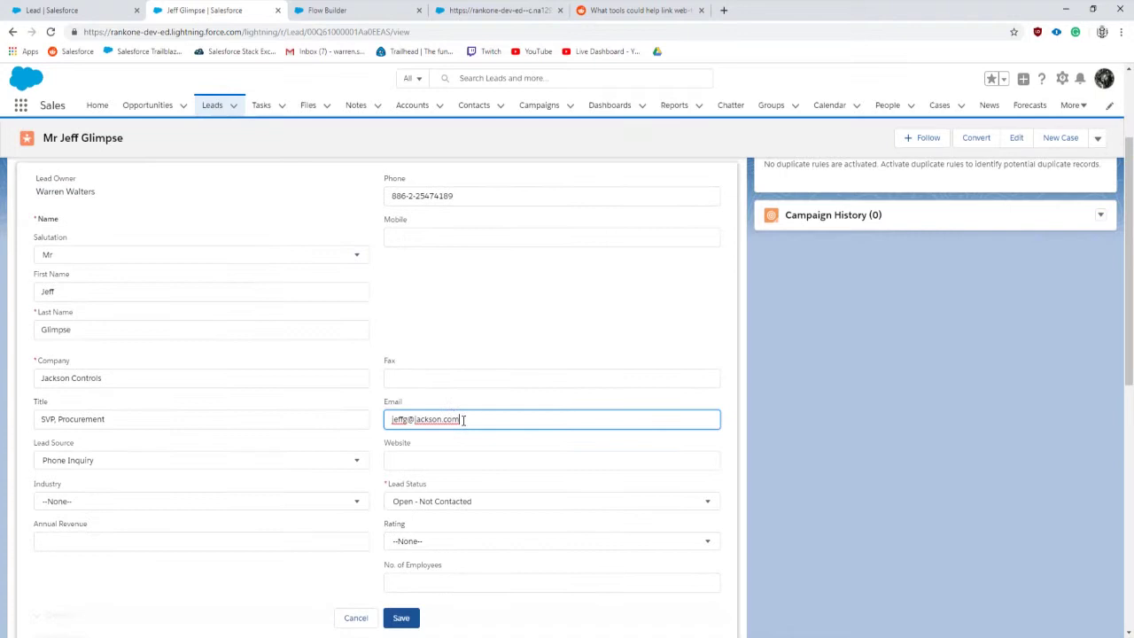
pyautogui.press('Delete')
pyautogui.press('Delete')
pyautogui.press('Delete')
pyautogui.press('Delete')
pyautogui.press('Delete')
pyautogui.press('Delete')
pyautogui.press('Delete')
pyautogui.press('Delete')
pyautogui.press('Delete')
pyautogui.press('Delete')
pyautogui.press('Delete')
pyautogui.click(417, 614)
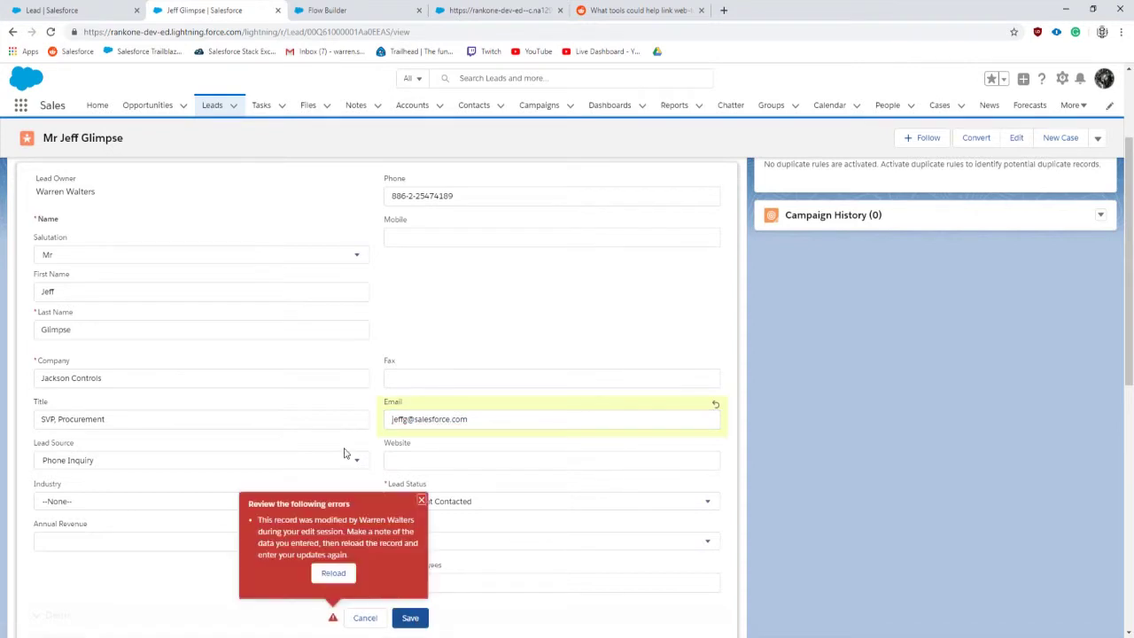
pyautogui.click(340, 573)
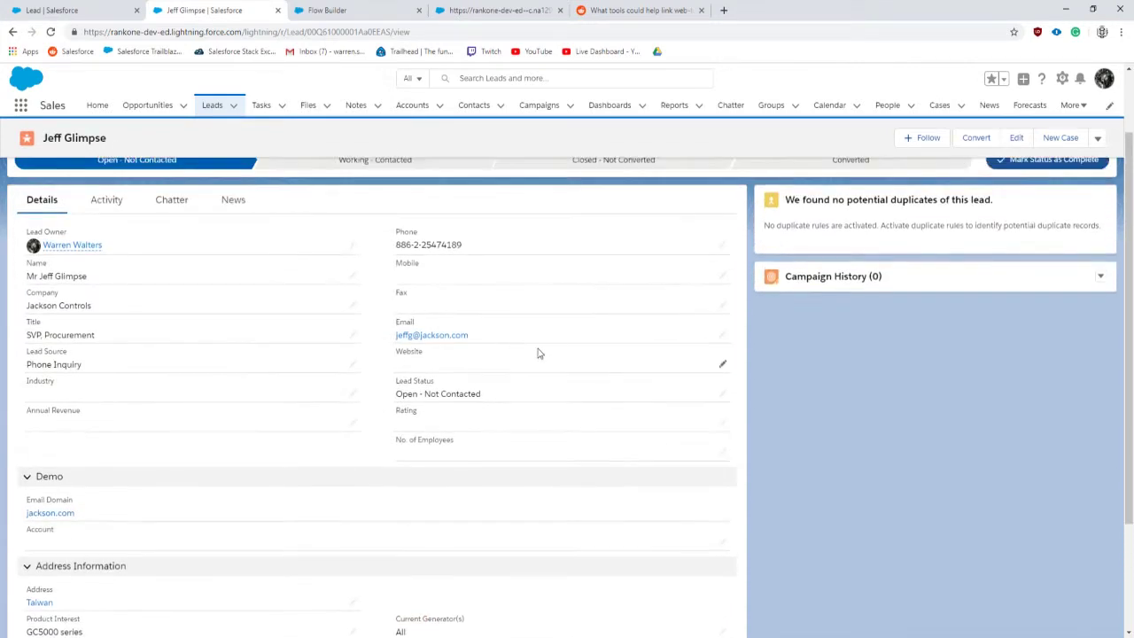
# Step: Change the domain of the lead's email address to salesforce.com and save the lead
pyautogui.click(724, 337)
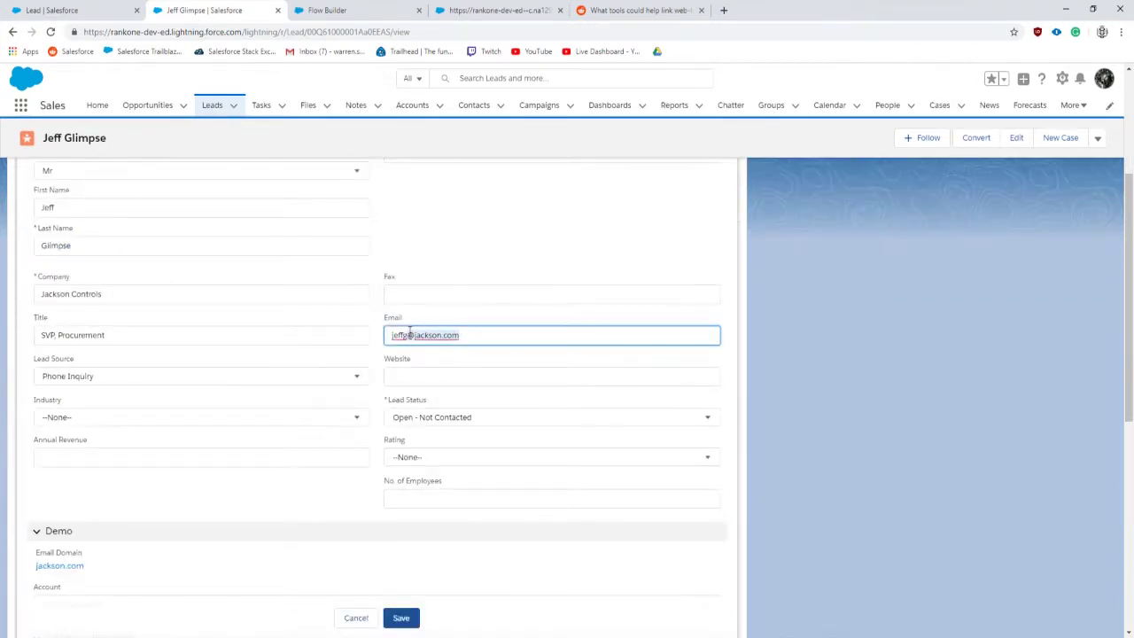
pyautogui.write('salesforce')
pyautogui.click(401, 618)
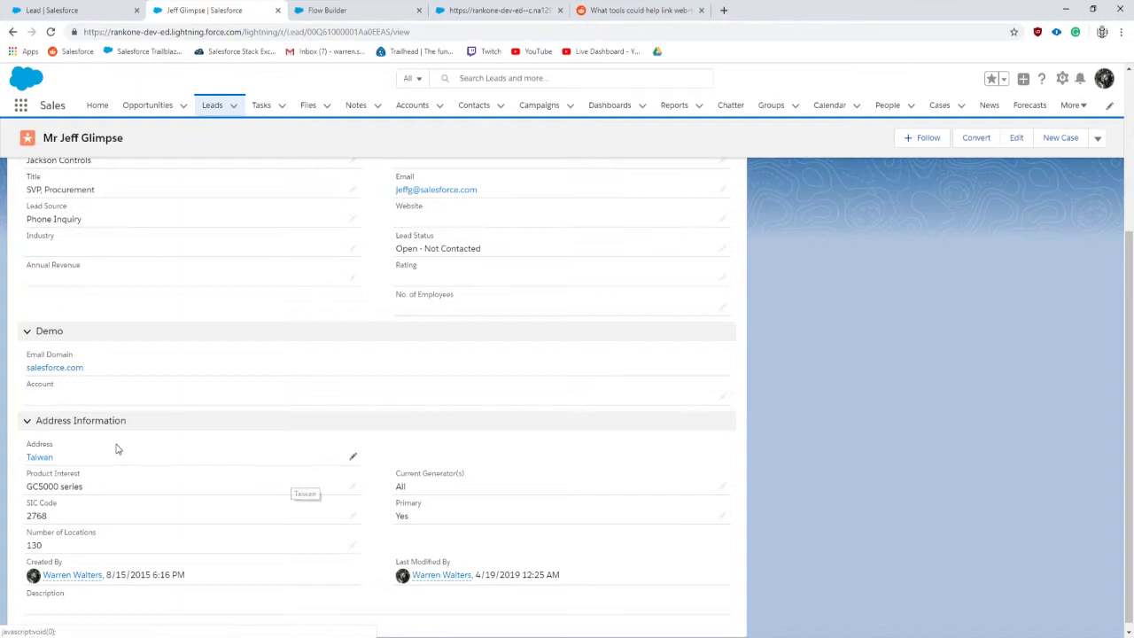
pyautogui.scroll(1, 72, 466)
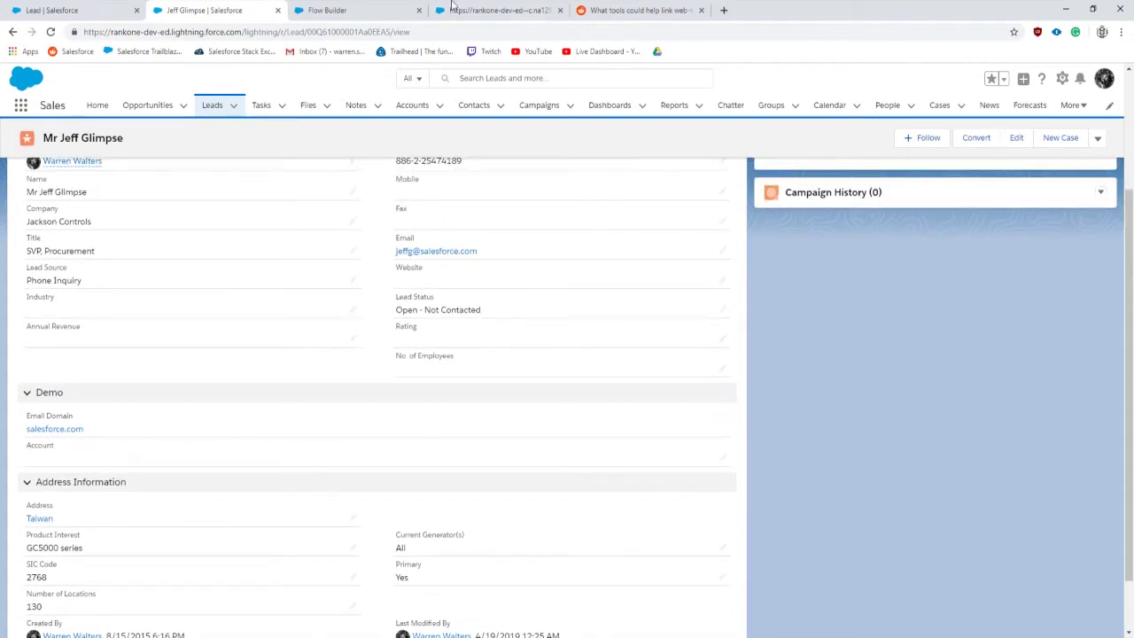
# Step: Rerun the flow debug with the same varLeadId input and check the domain used by the get_Account lookup
pyautogui.click(452, 8)
pyautogui.click(484, 170)
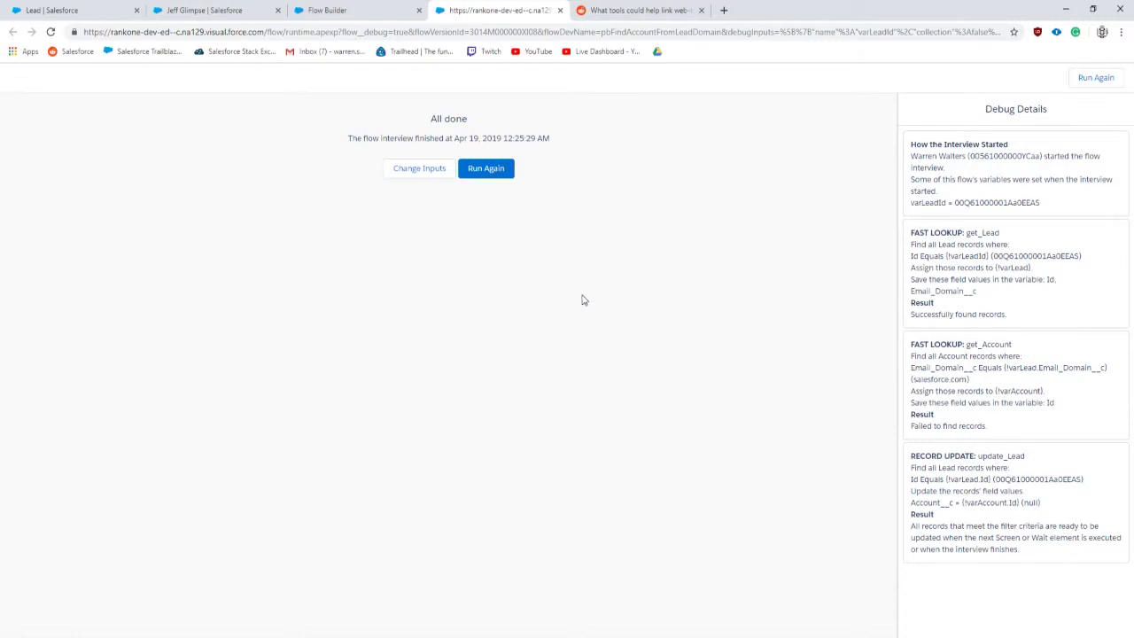
pyautogui.click(420, 170)
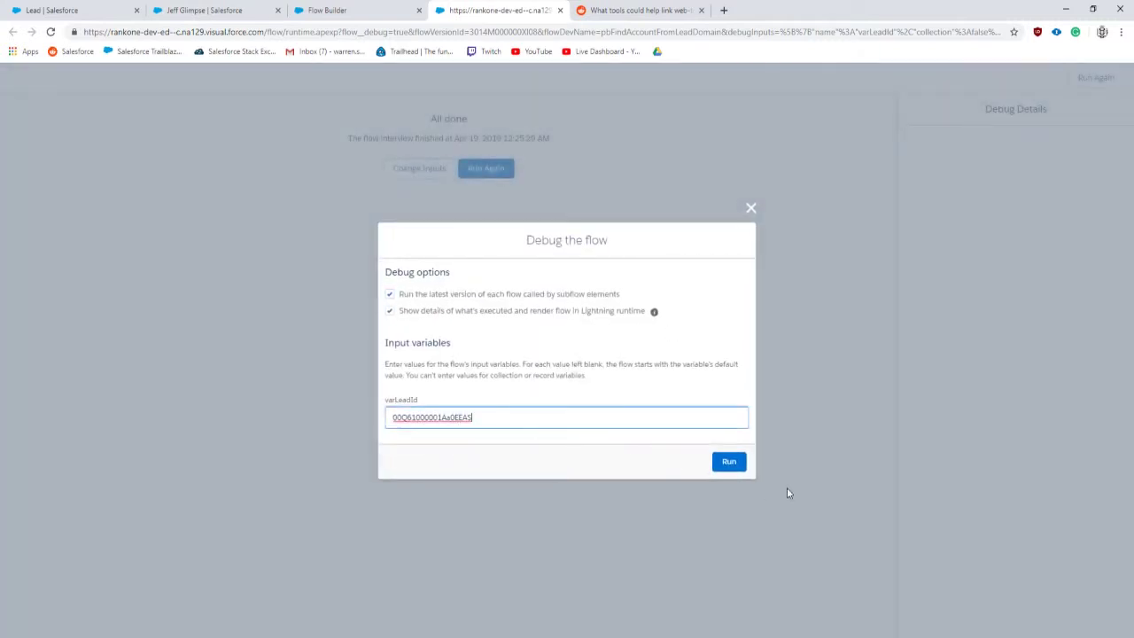
pyautogui.click(728, 463)
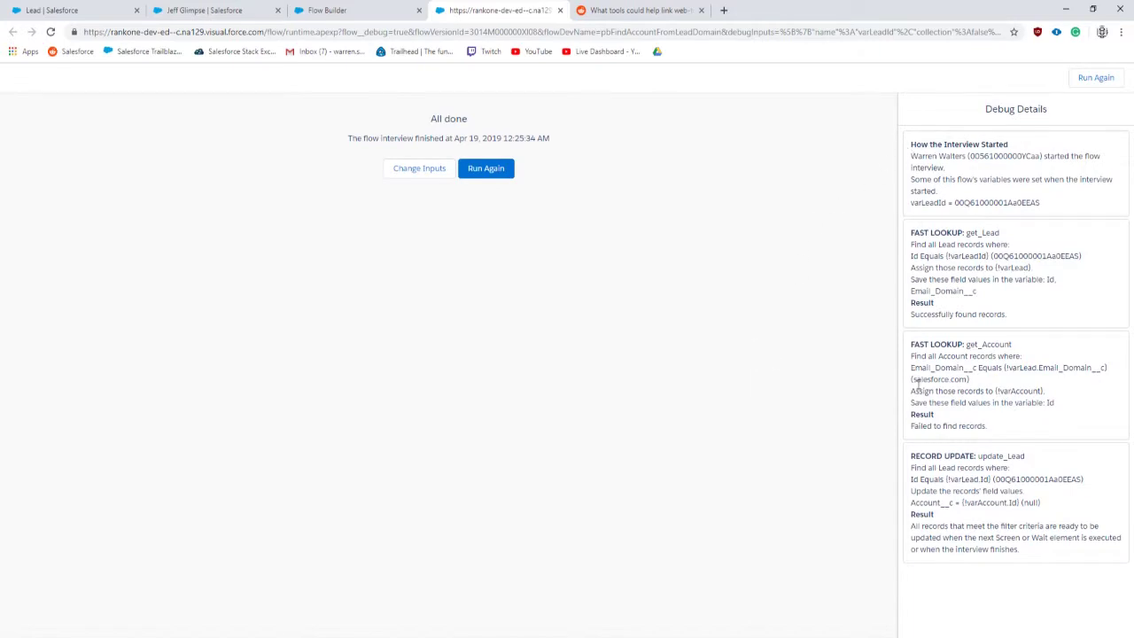
pyautogui.moveTo(918, 383); pyautogui.dragTo(957, 386)
# Step: Open the Blues Entertainment Corp. account, set its Email Domain to salesforce.com without the @ sign, and save it
pyautogui.click(390, 10)
pyautogui.click(226, 10)
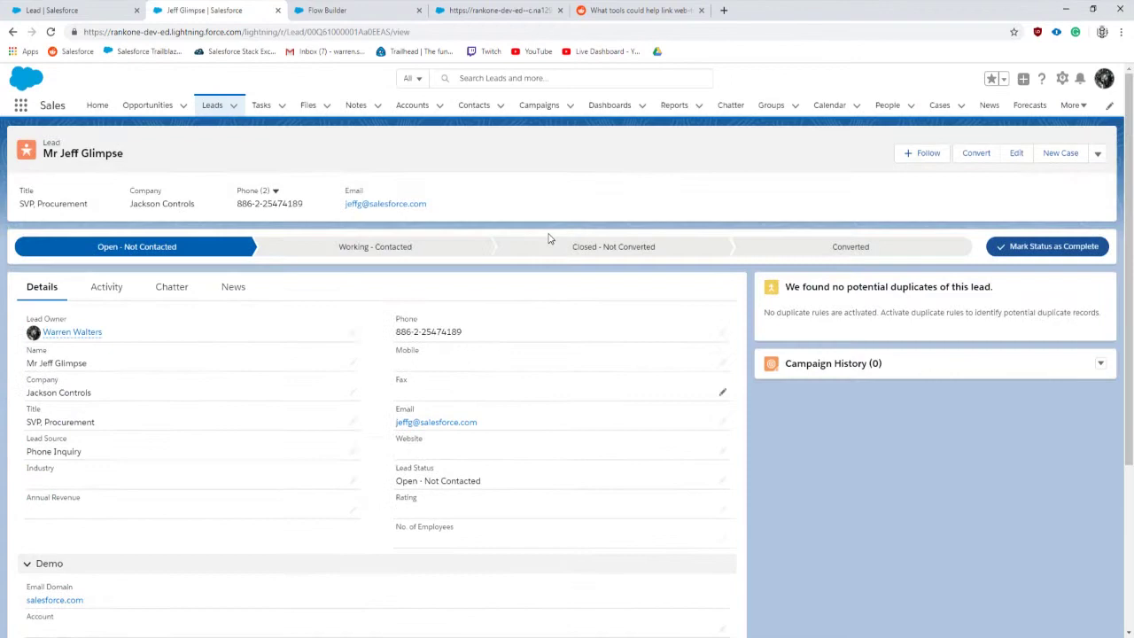
pyautogui.click(415, 105)
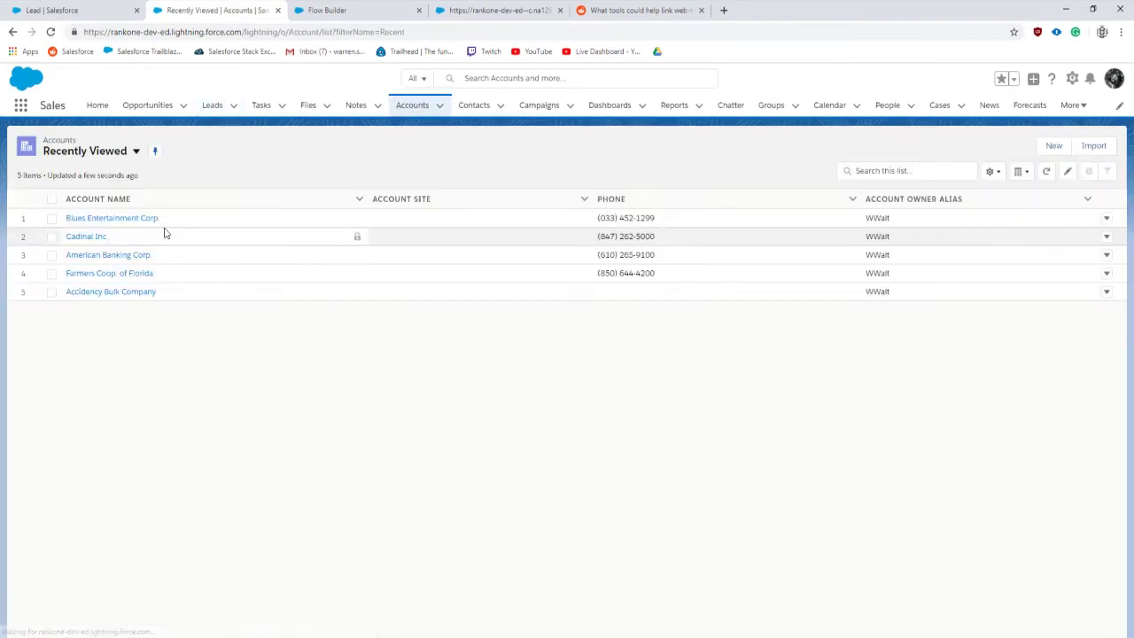
pyautogui.click(104, 223)
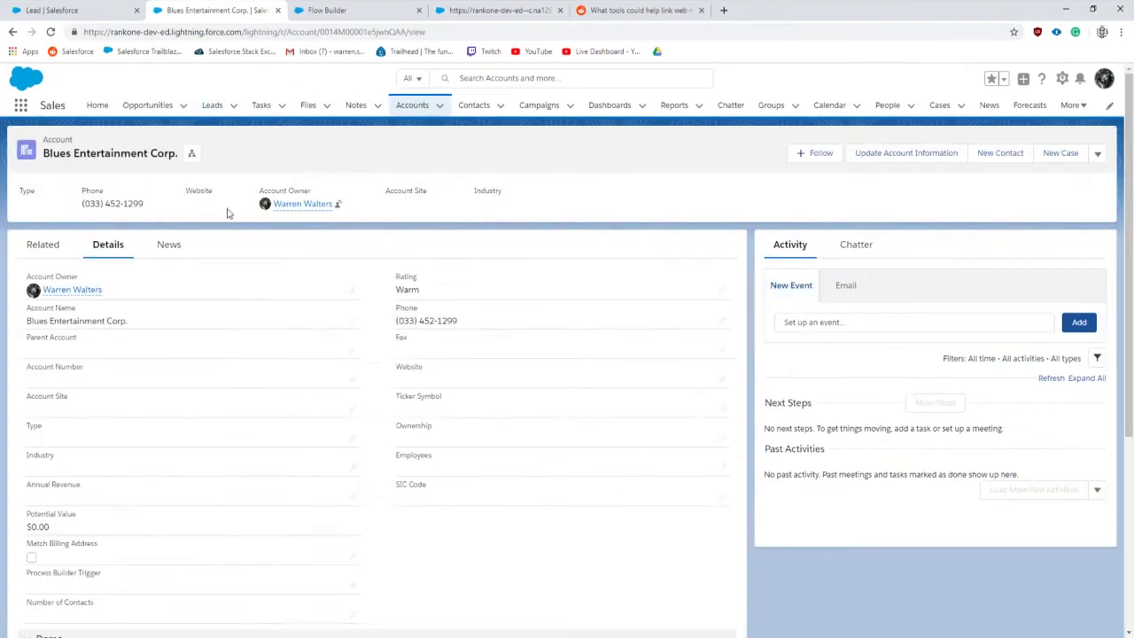
pyautogui.scroll(-2, 212, 373)
pyautogui.scroll(-3, 471, 354)
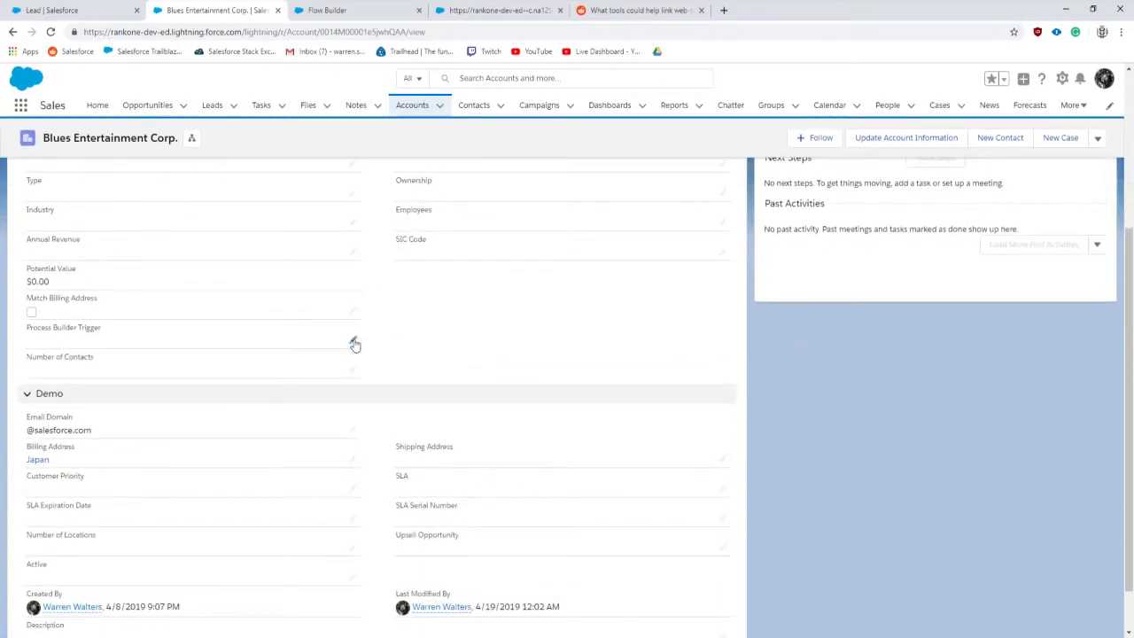
pyautogui.doubleClick(122, 376)
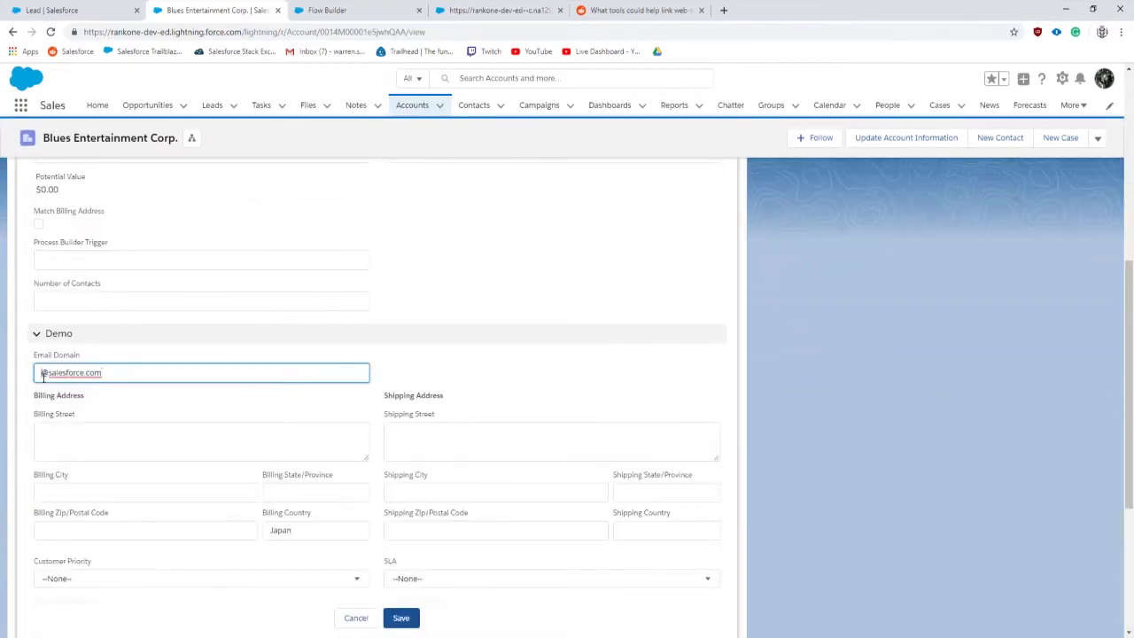
pyautogui.press('Delete')
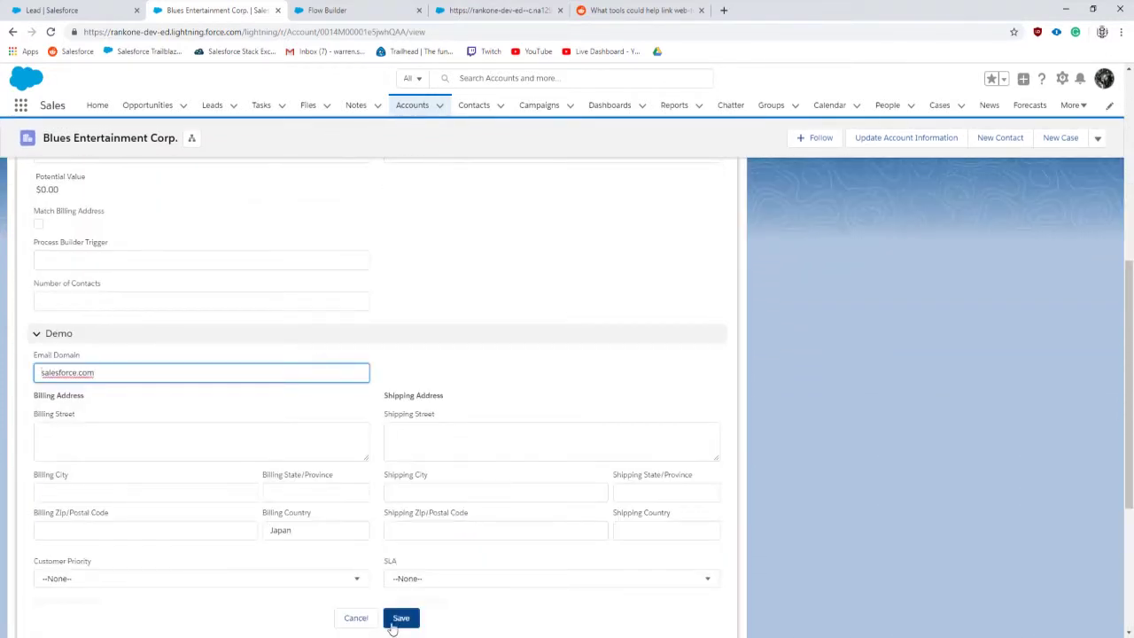
pyautogui.click(401, 618)
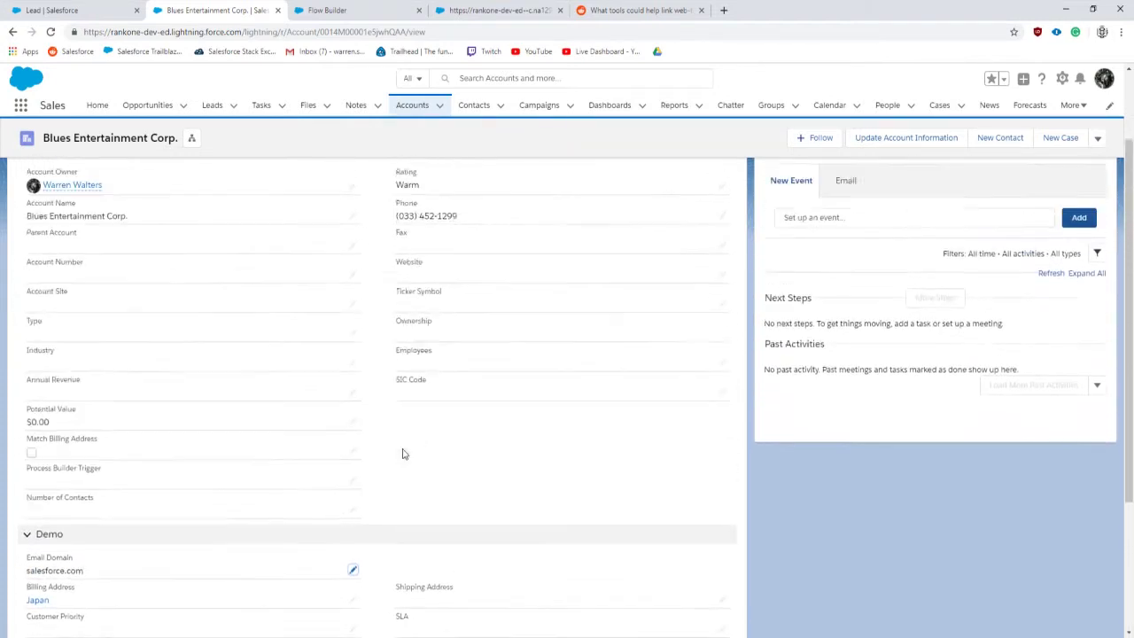
# Step: Debug the flow again with the same varLeadId input and review the get_Account and update_Lead results
pyautogui.click(497, 10)
pyautogui.click(420, 173)
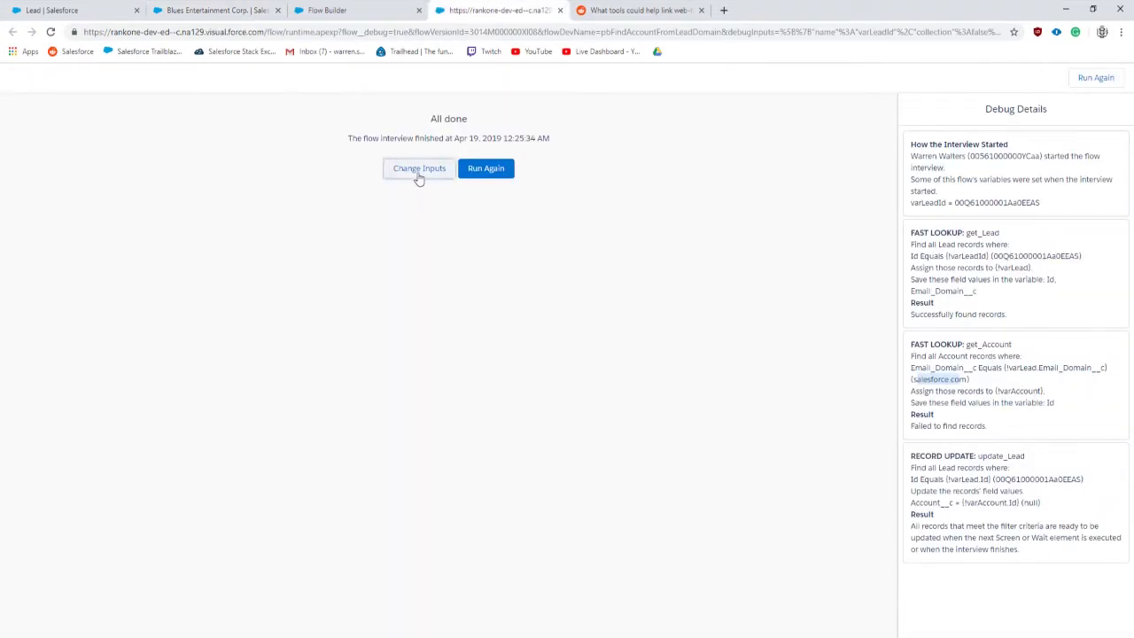
pyautogui.click(501, 416)
pyautogui.click(727, 463)
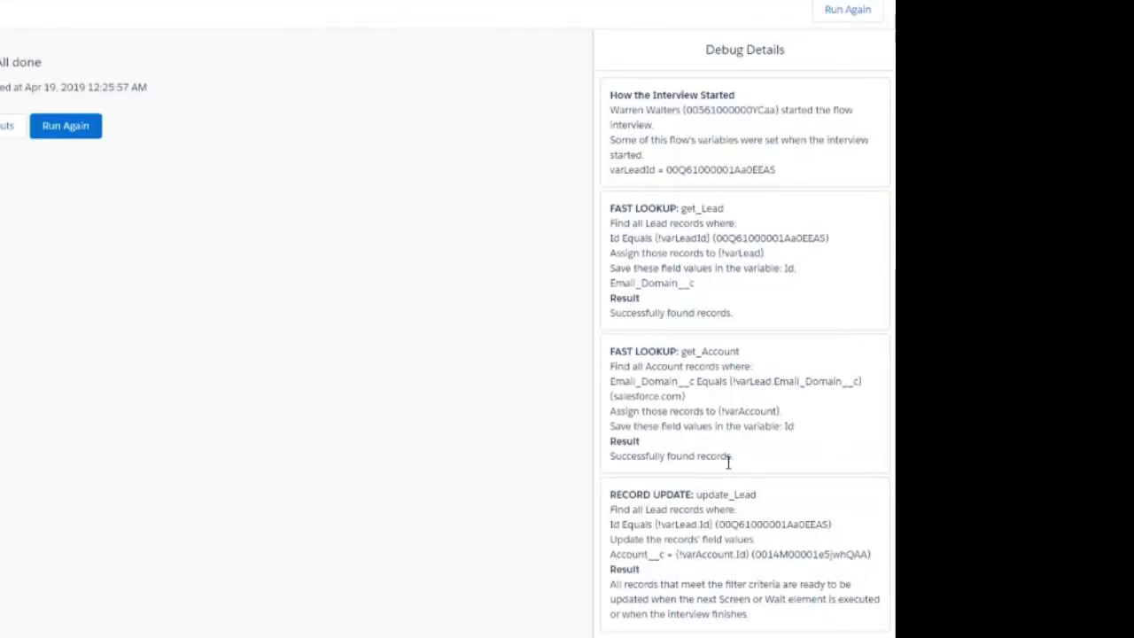
pyautogui.moveTo(734, 457); pyautogui.dragTo(611, 452)
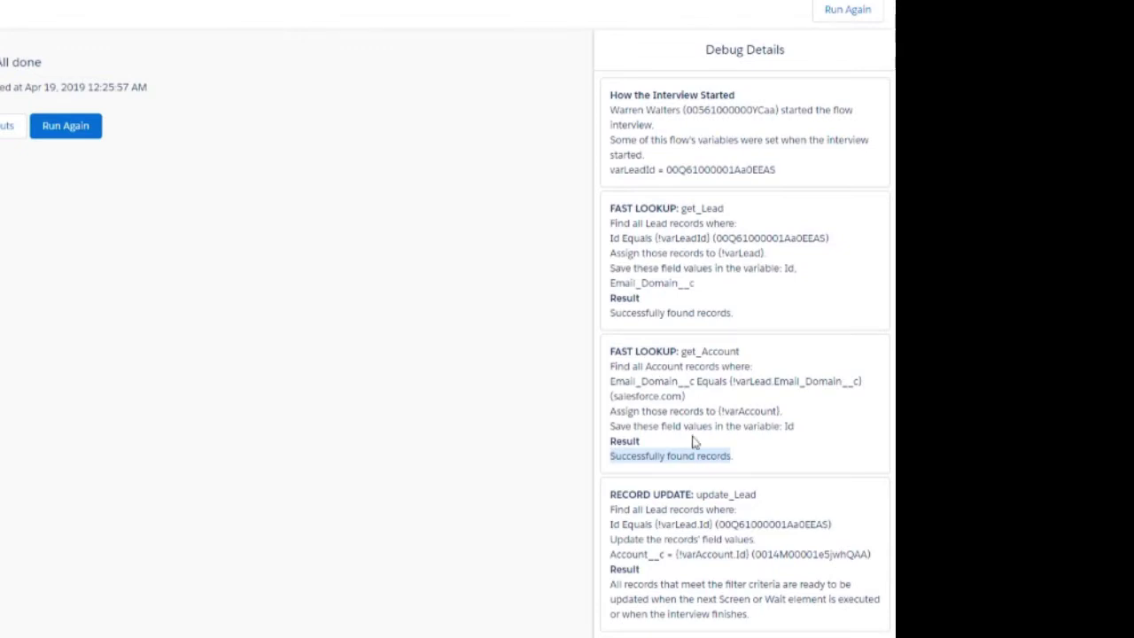
pyautogui.click(665, 592)
pyautogui.moveTo(790, 624); pyautogui.dragTo(808, 558)
pyautogui.click(682, 545)
pyautogui.click(714, 574)
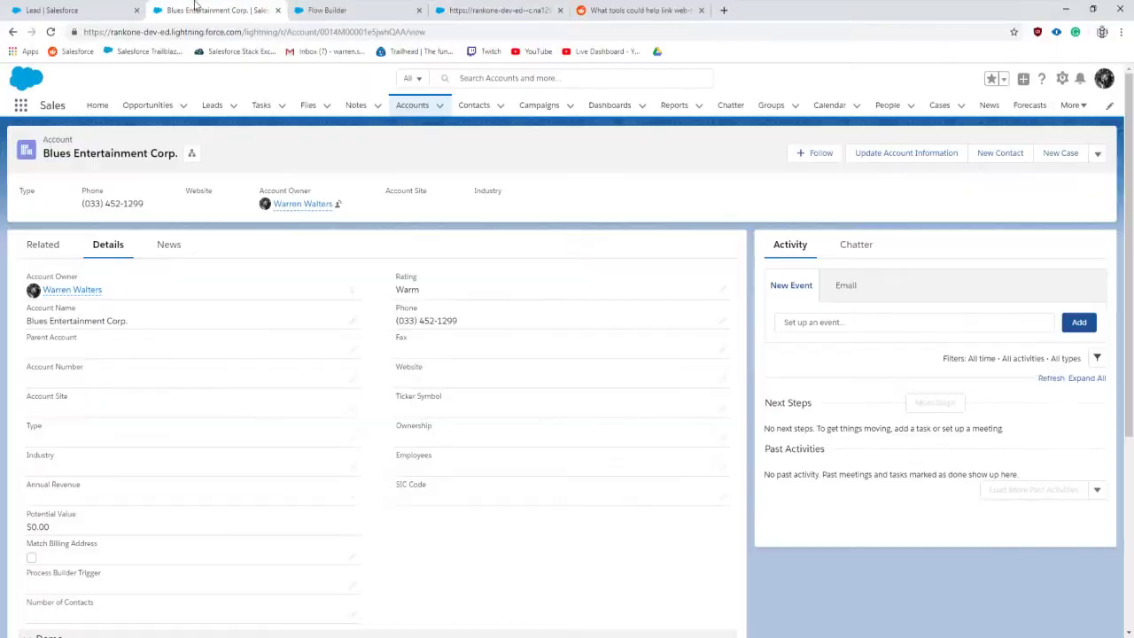
# Step: Reopen the Jackson Controls lead from the open leads list and check its Account field in the Demo section
pyautogui.click(84, 9)
pyautogui.click(206, 10)
pyautogui.click(213, 104)
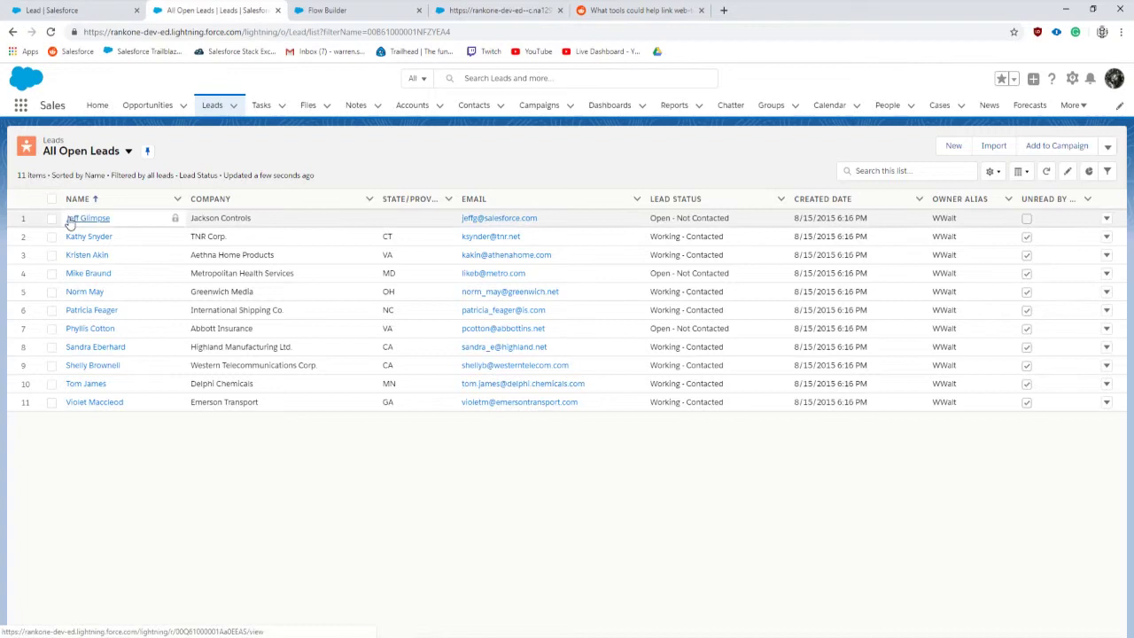
pyautogui.click(71, 220)
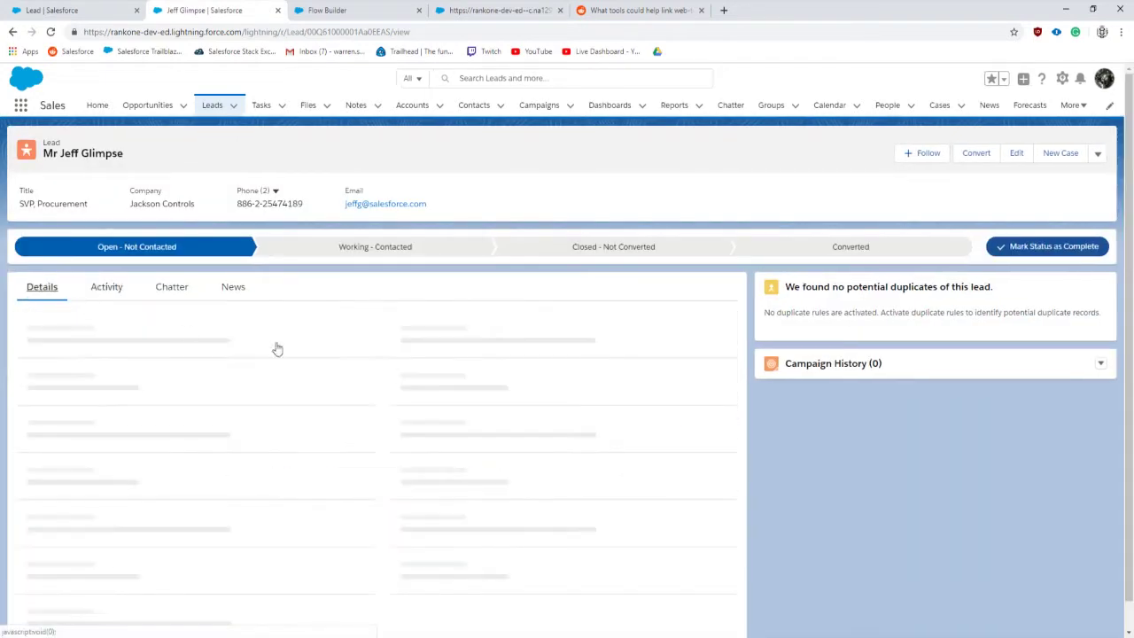
pyautogui.scroll(-3, 336, 363)
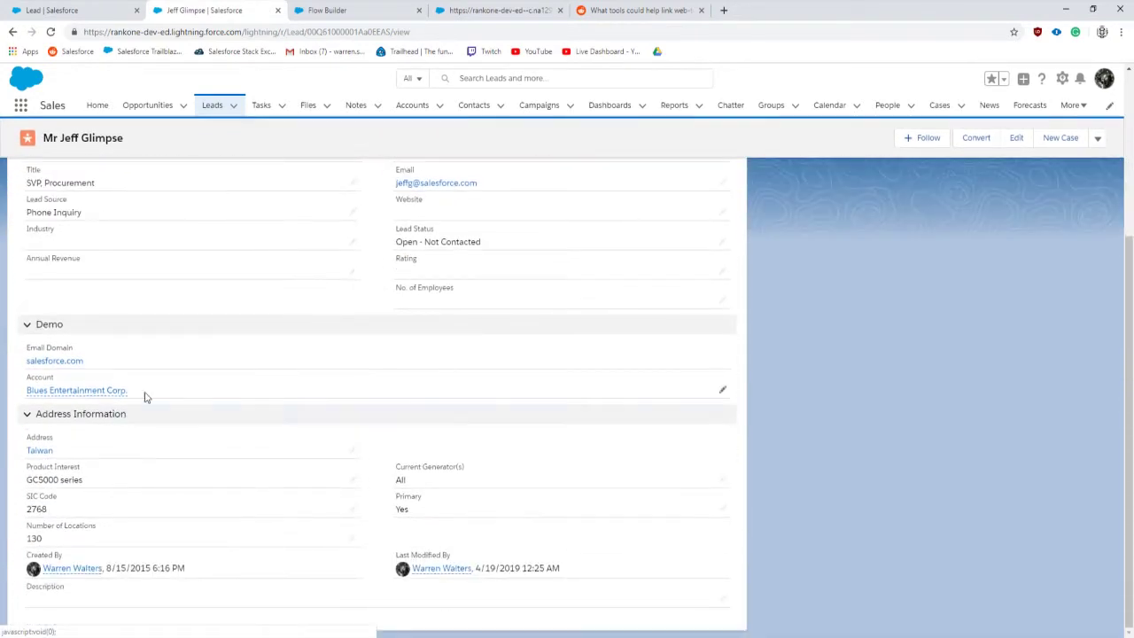
pyautogui.moveTo(146, 397); pyautogui.dragTo(27, 392)
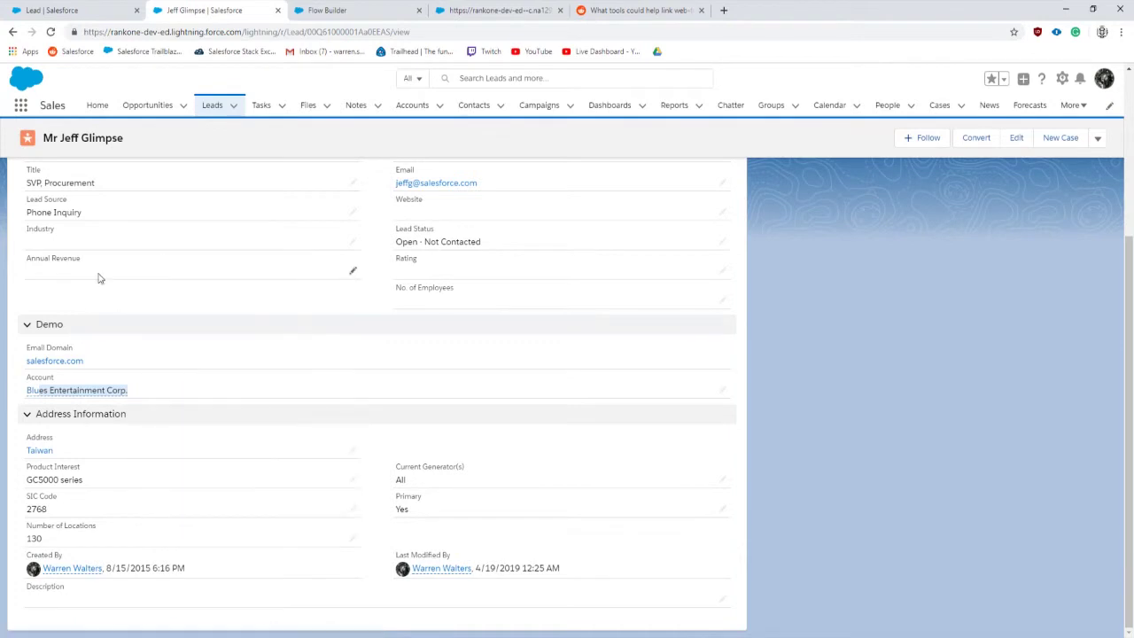
pyautogui.scroll(3, 116, 309)
# Step: Leave the flow in Flow Builder for the Flows setup page and list all flows
pyautogui.click(299, 10)
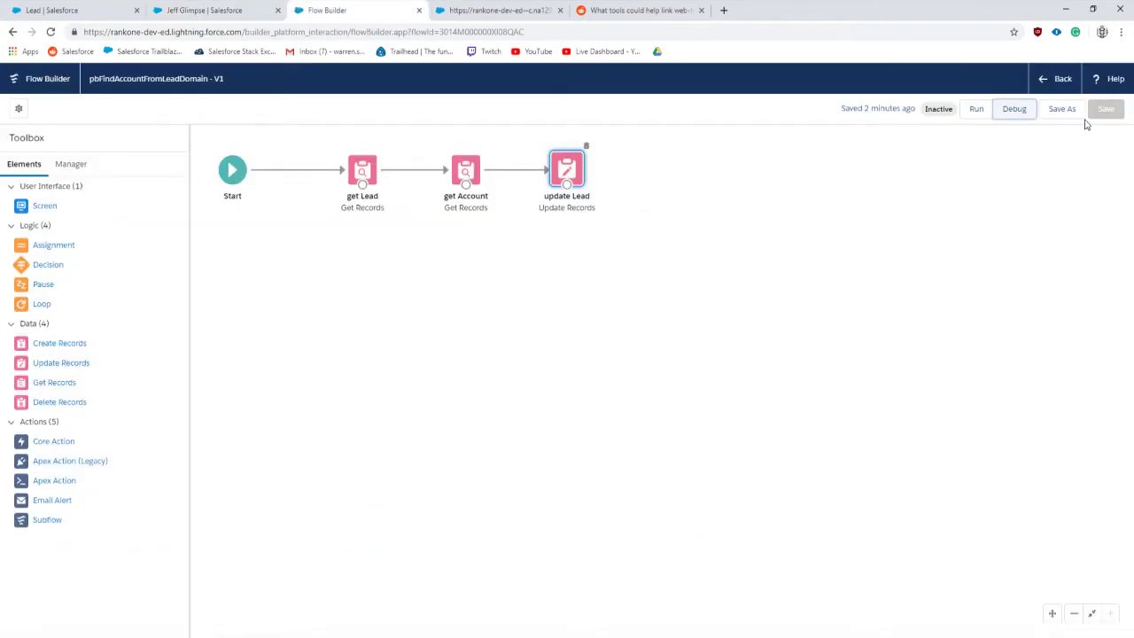
pyautogui.click(1056, 81)
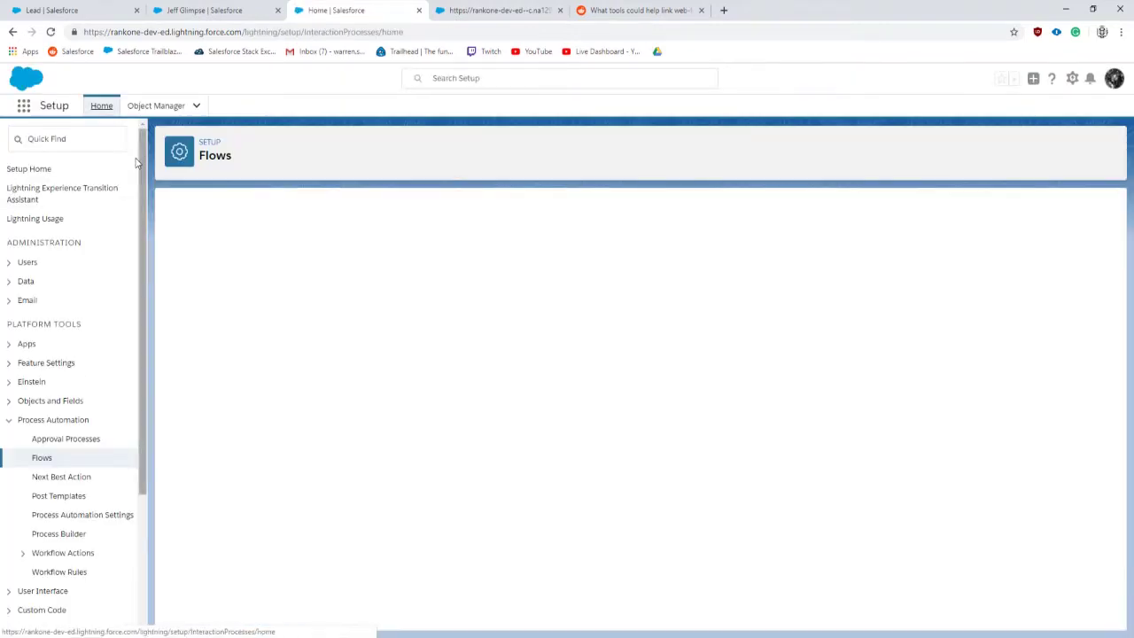
pyautogui.click(235, 368)
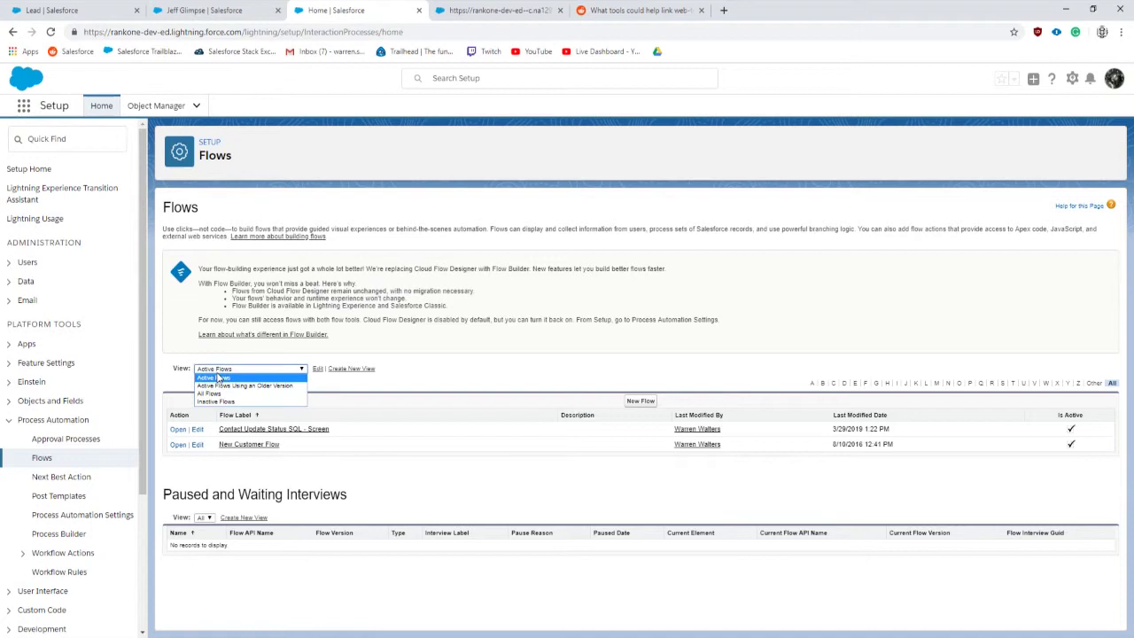
pyautogui.click(219, 396)
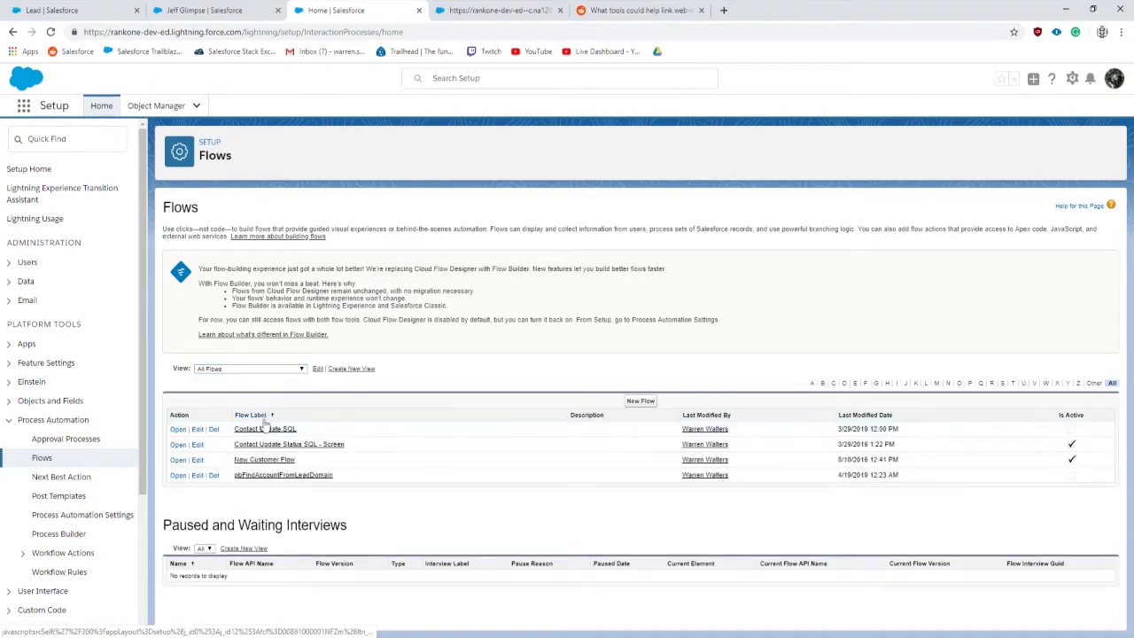
# Step: Open the pbFindAccountFromLeadDomain flow's details and activate its version 1
pyautogui.click(275, 464)
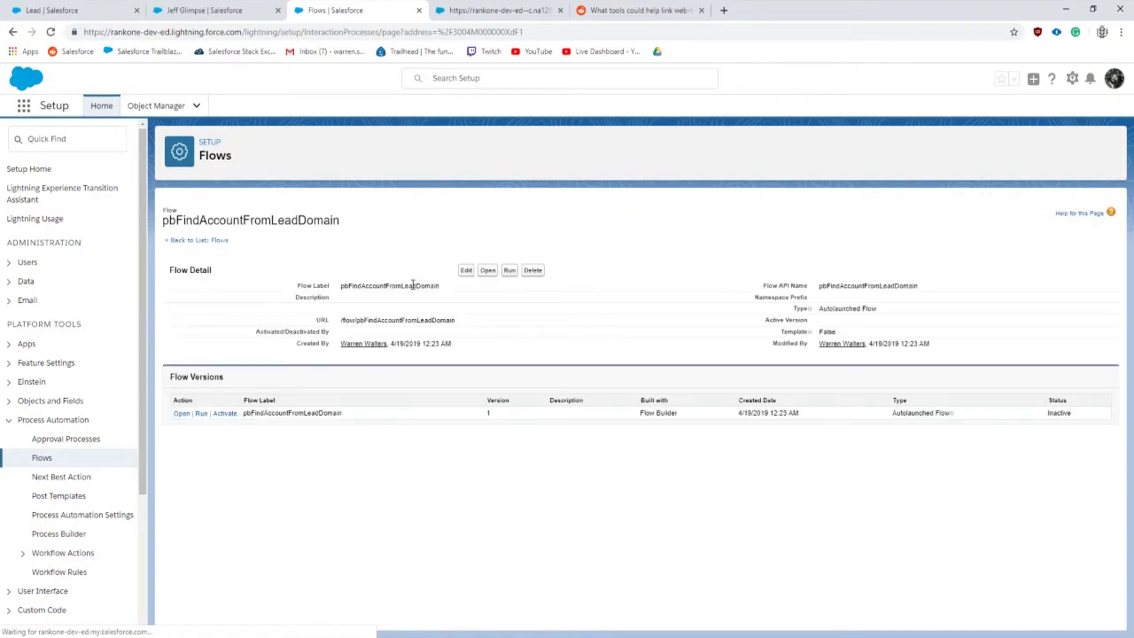
pyautogui.click(225, 414)
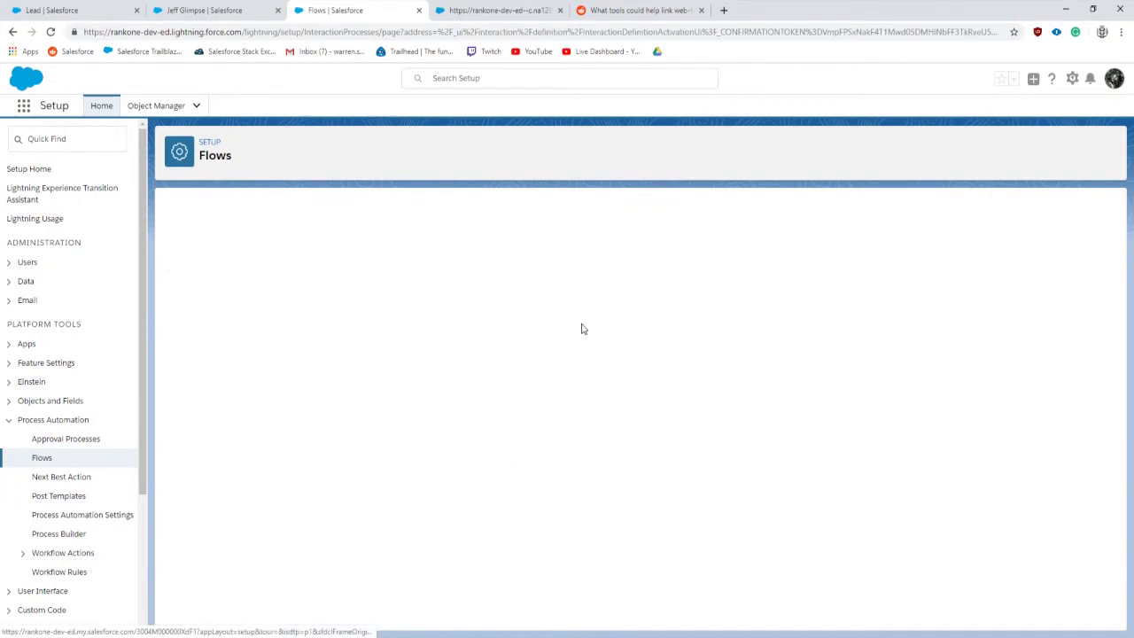
# Step: Open the Lead - Main Trigger process in Process Builder and clone it as a version of the current process
pyautogui.click(92, 138)
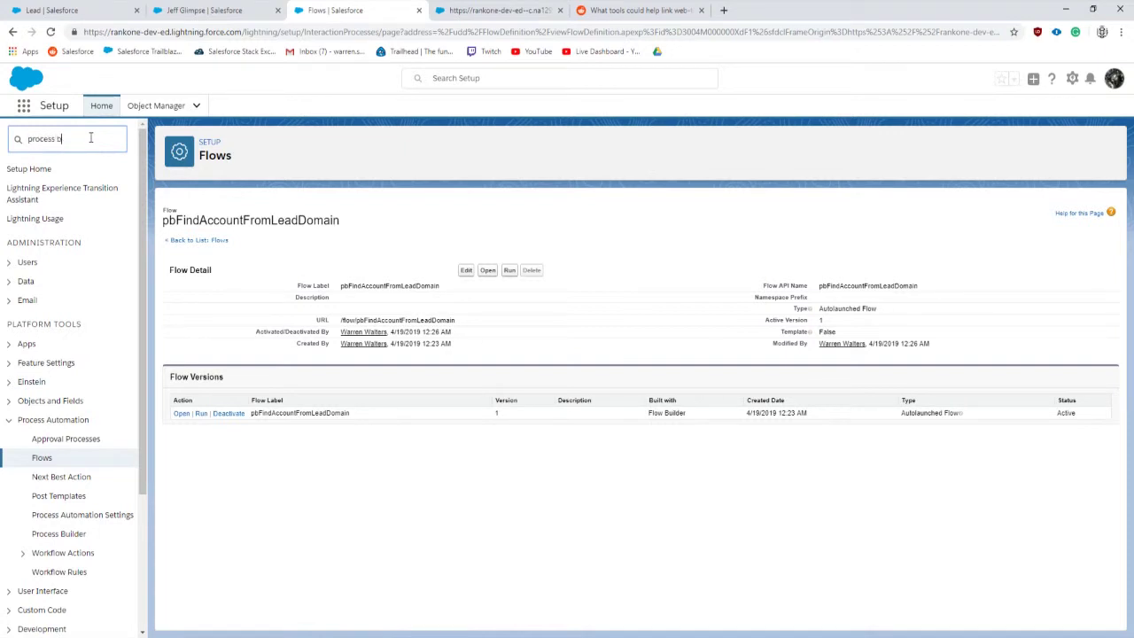
pyautogui.click(54, 189)
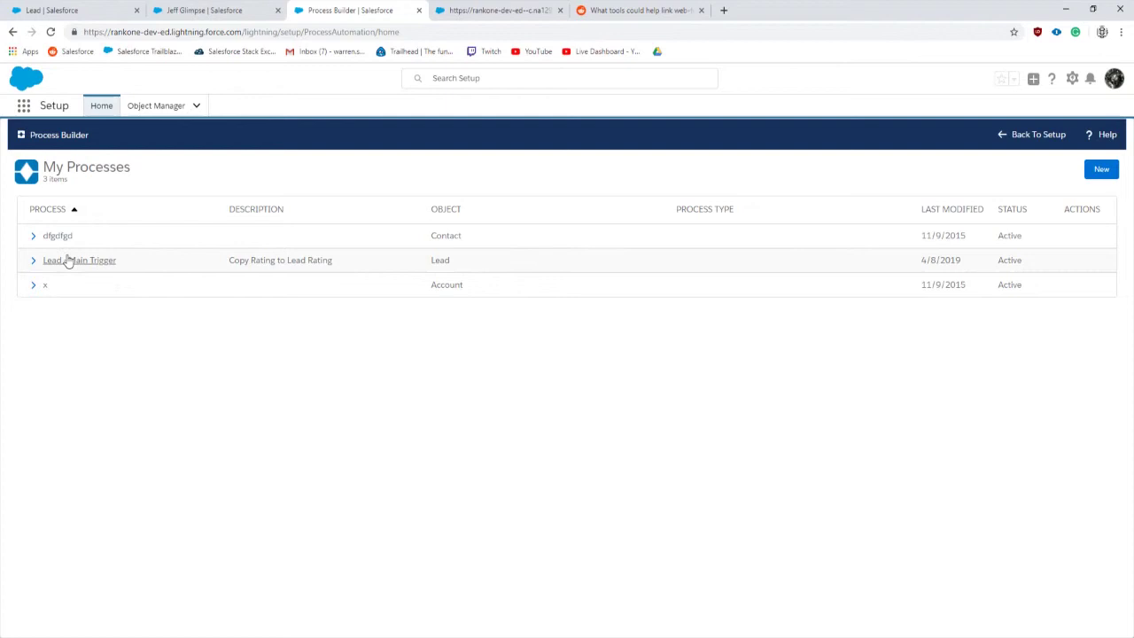
pyautogui.click(68, 262)
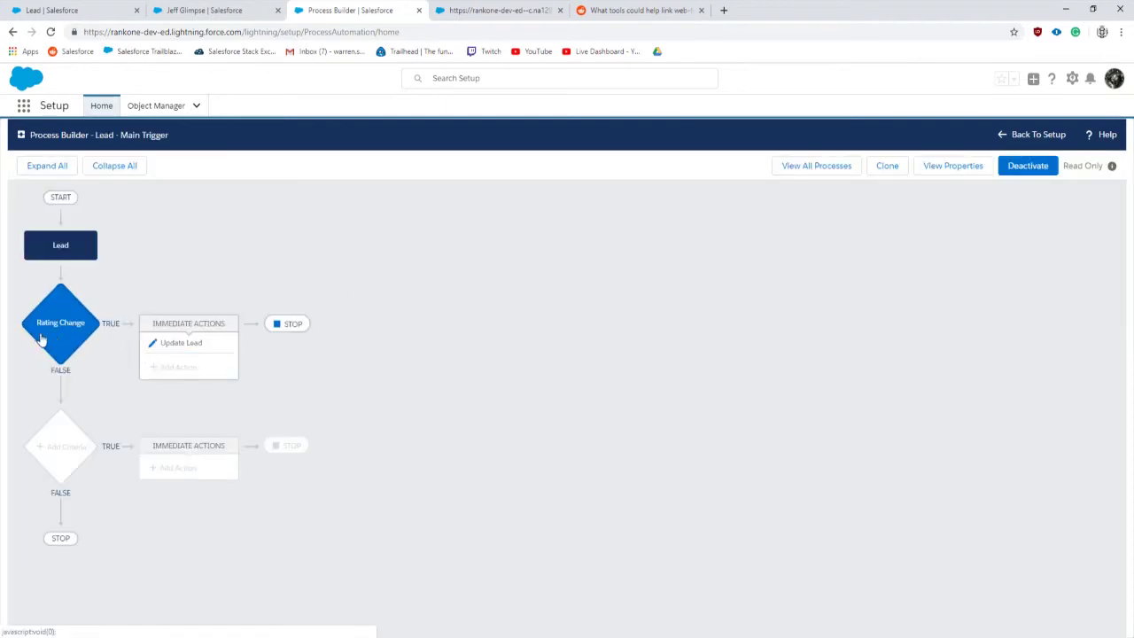
pyautogui.click(884, 168)
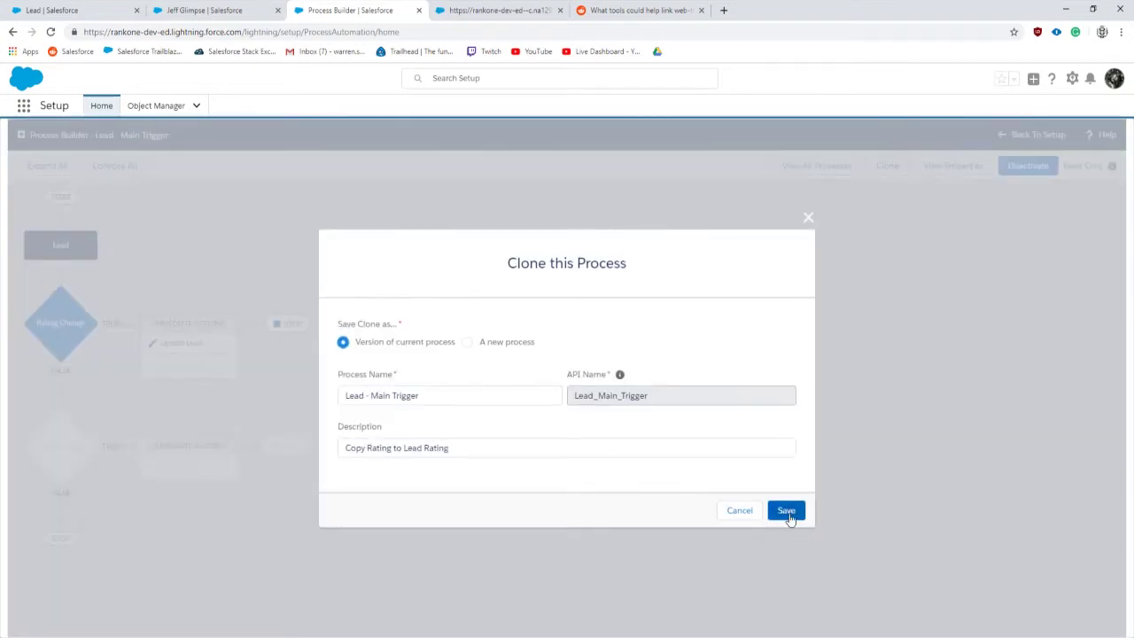
pyautogui.click(787, 511)
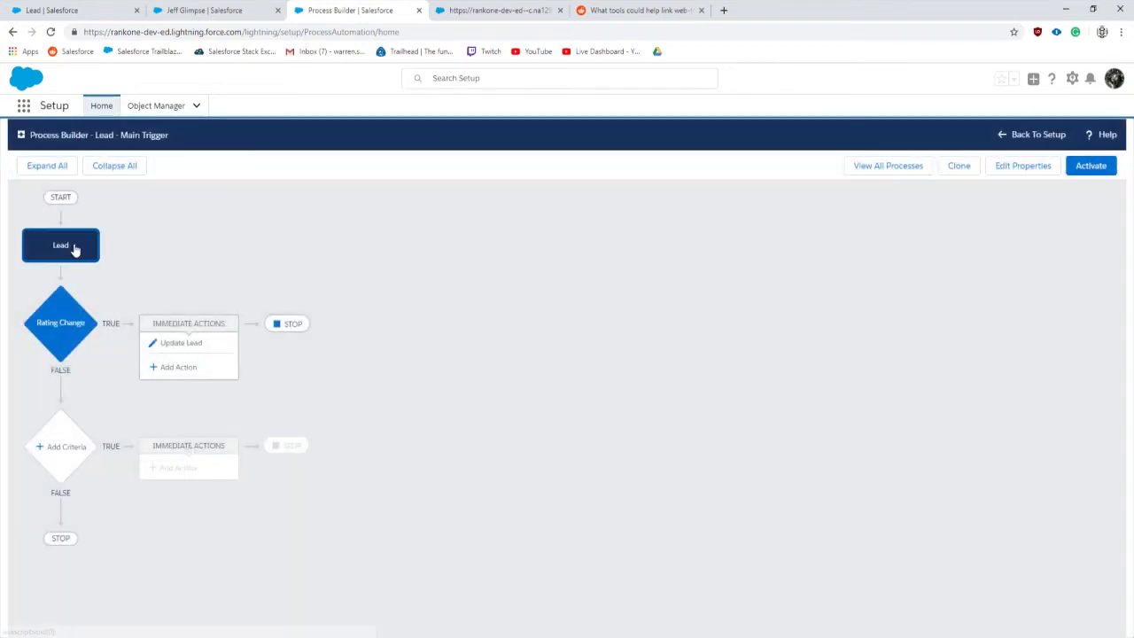
# Step: Add a criteria node named Email Change below Rating Change, using [Lead].Email as its condition field
pyautogui.click(102, 255)
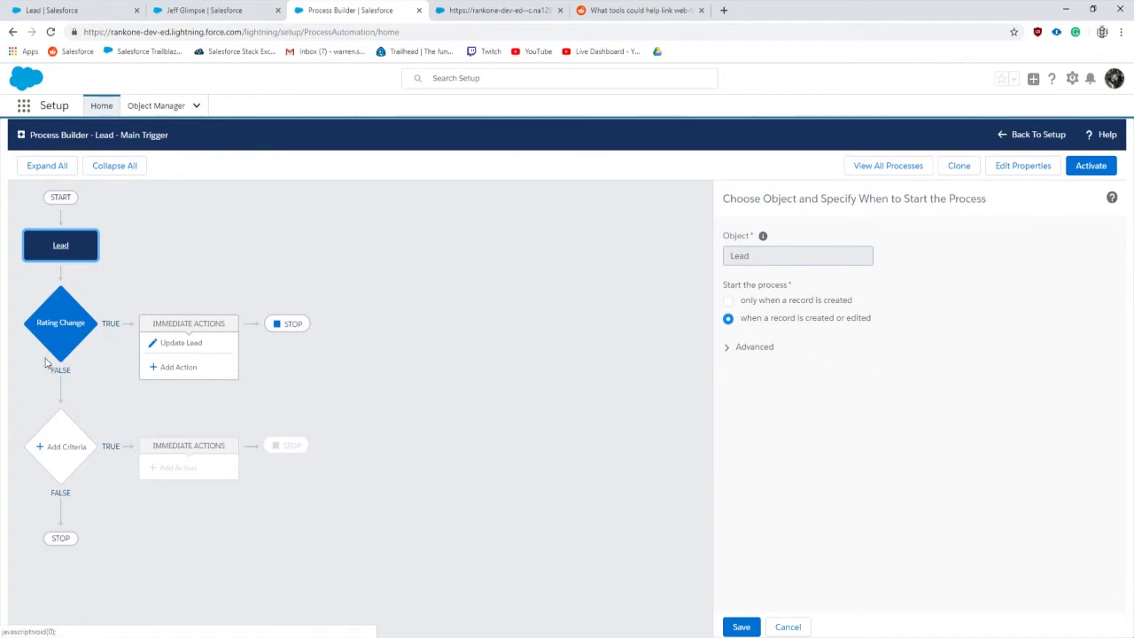
pyautogui.click(80, 446)
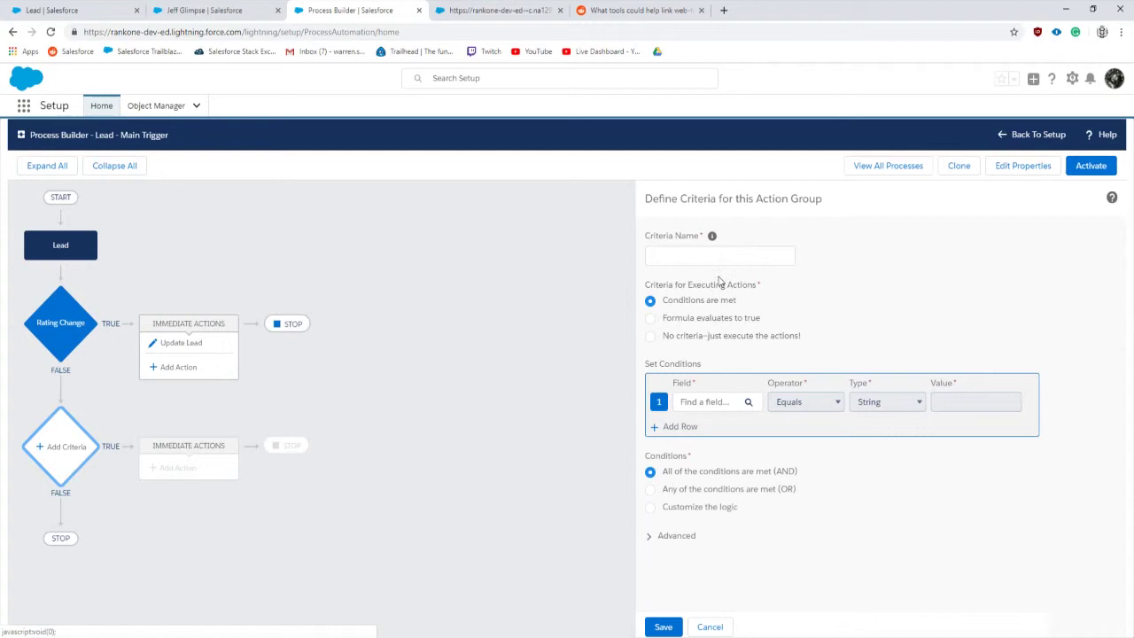
pyautogui.click(683, 255)
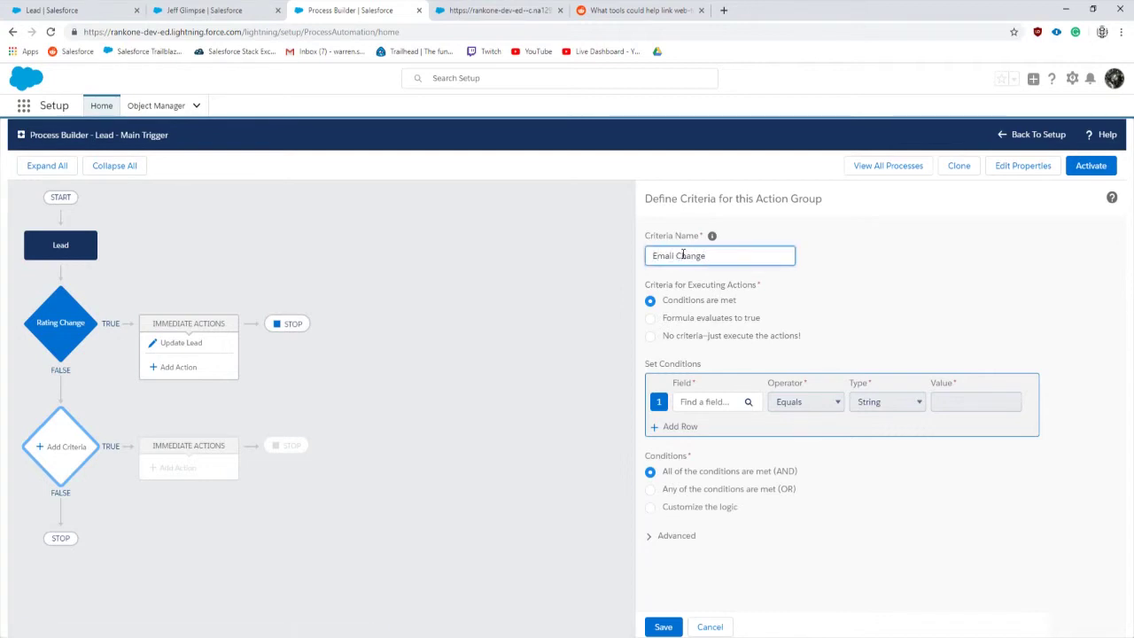
pyautogui.click(693, 404)
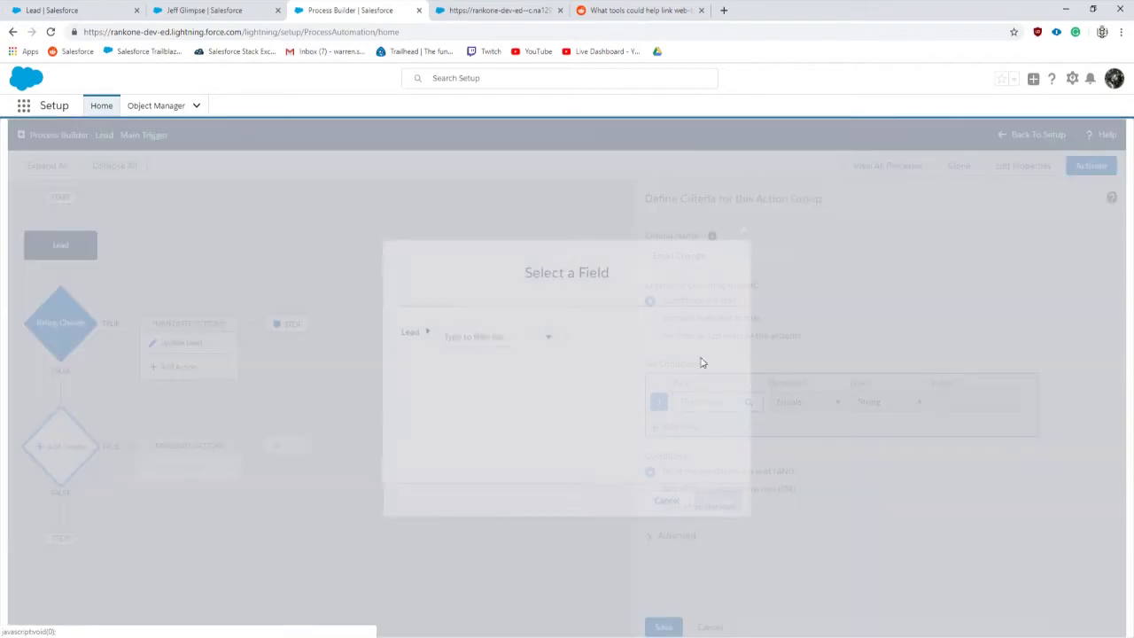
pyautogui.write('email')
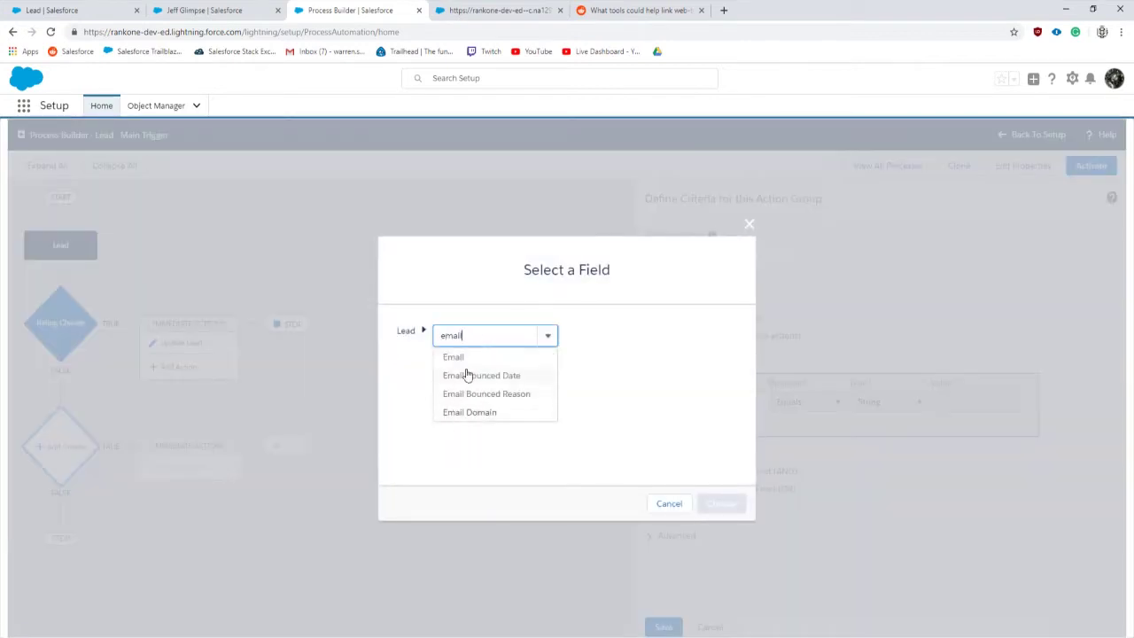
pyautogui.click(471, 357)
pyautogui.click(720, 501)
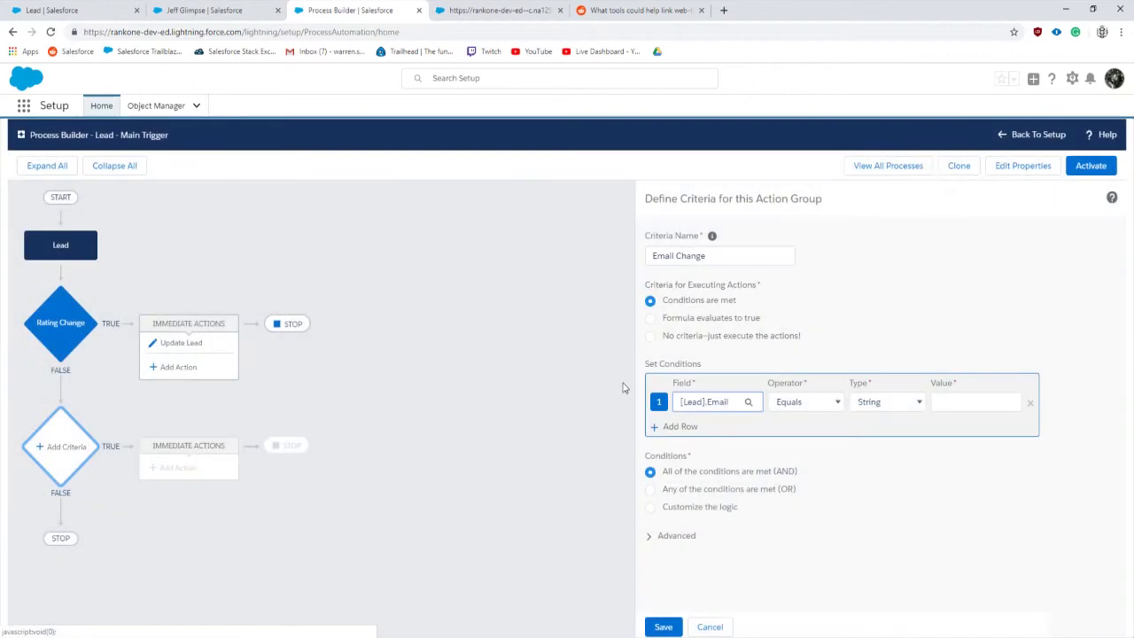
# Step: Set the Email Change condition's operator to Is changed with the value True, and save the criteria
pyautogui.click(806, 402)
pyautogui.click(801, 490)
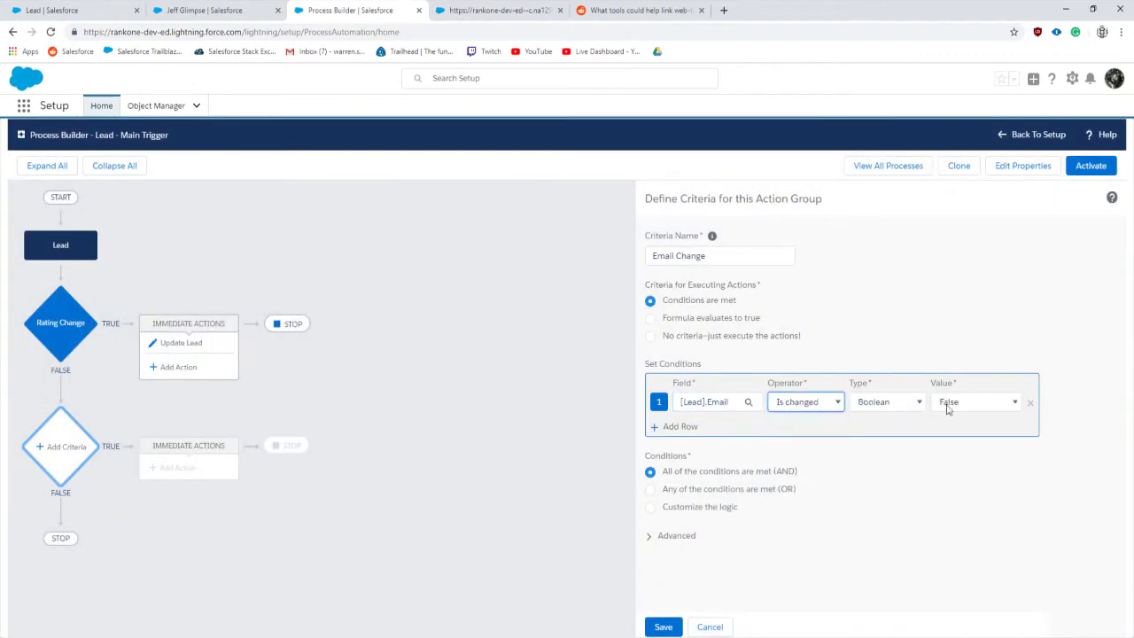
pyautogui.click(950, 404)
pyautogui.click(948, 417)
pyautogui.click(662, 627)
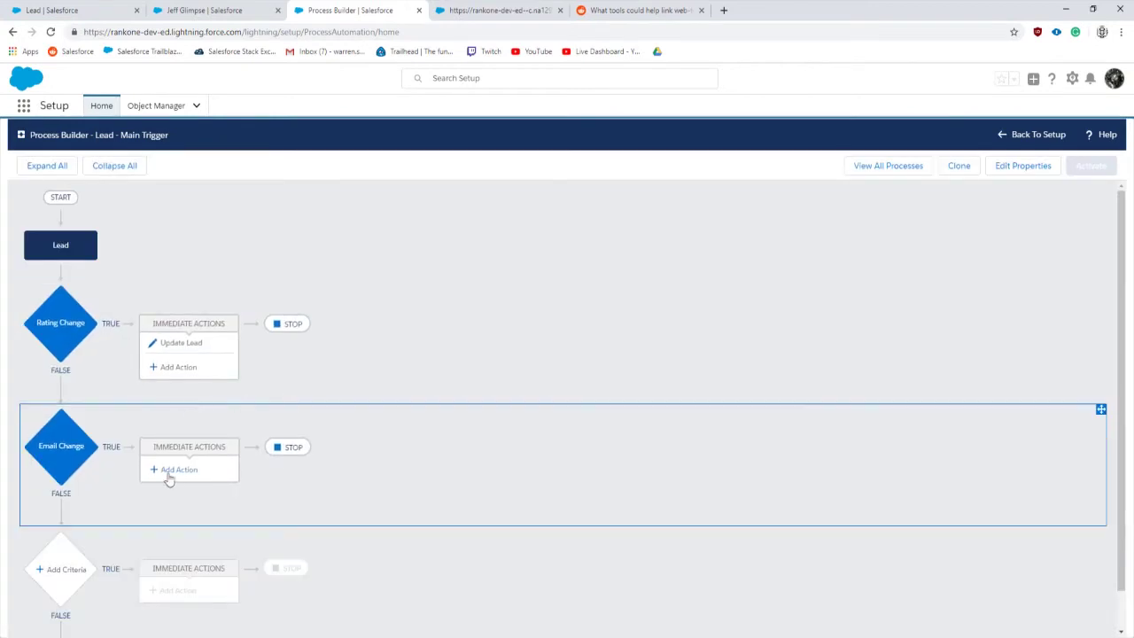
# Step: Add a Flows action named Find Account From Email Domain to Email Change, launching pbFindAccountFromLeadDomain, and save it
pyautogui.click(177, 469)
pyautogui.click(50, 450)
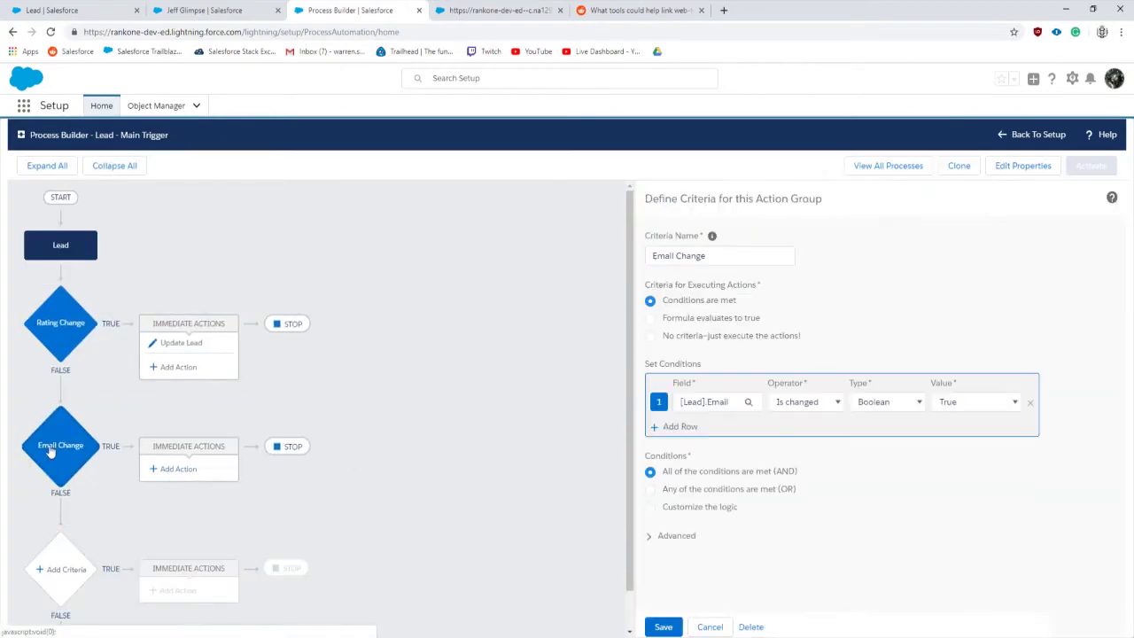
pyautogui.click(168, 471)
pyautogui.click(801, 257)
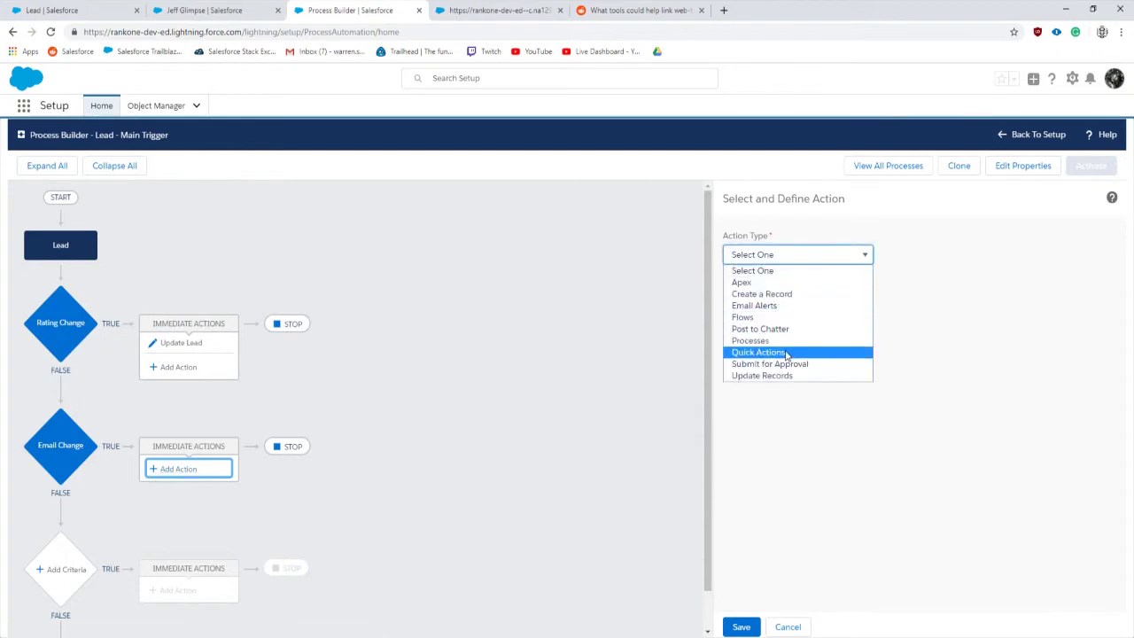
pyautogui.click(753, 319)
pyautogui.click(760, 303)
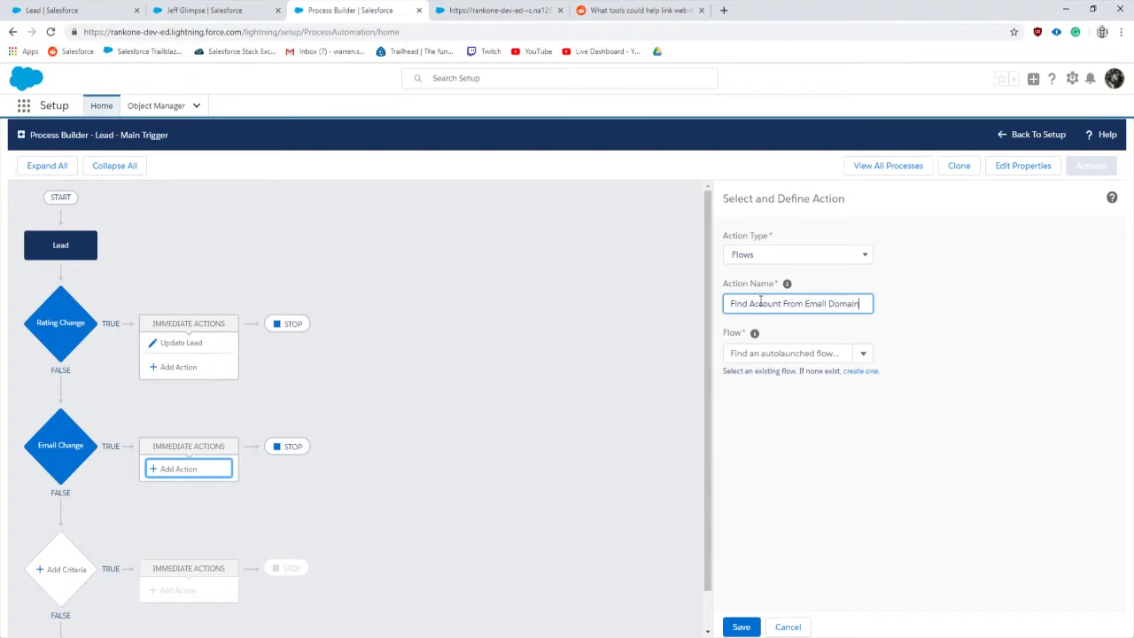
pyautogui.click(756, 354)
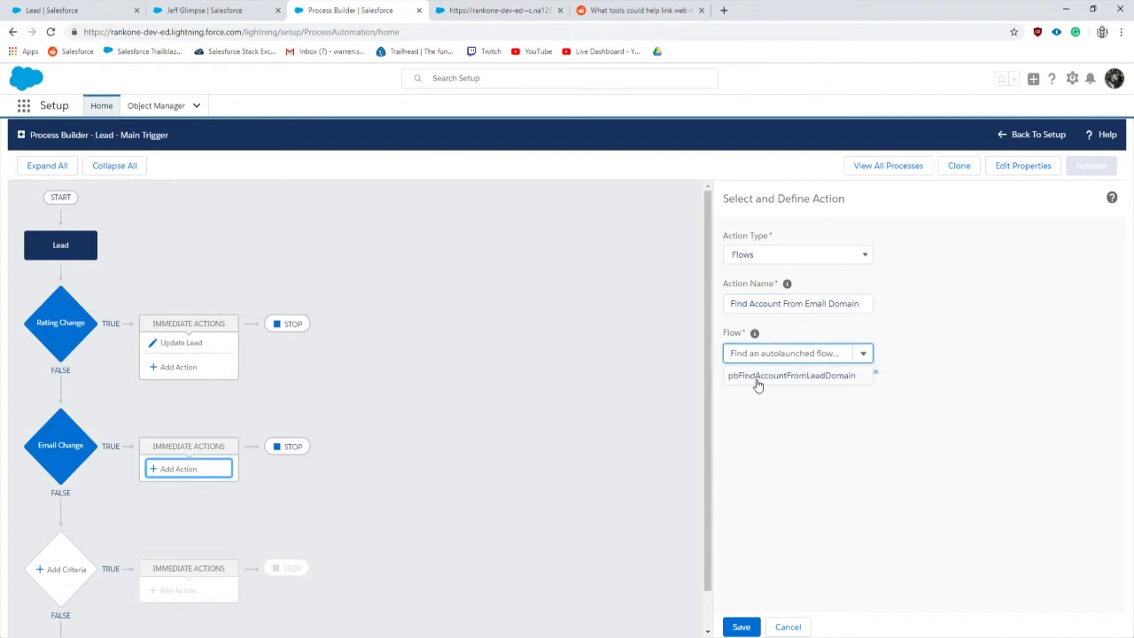
pyautogui.click(758, 381)
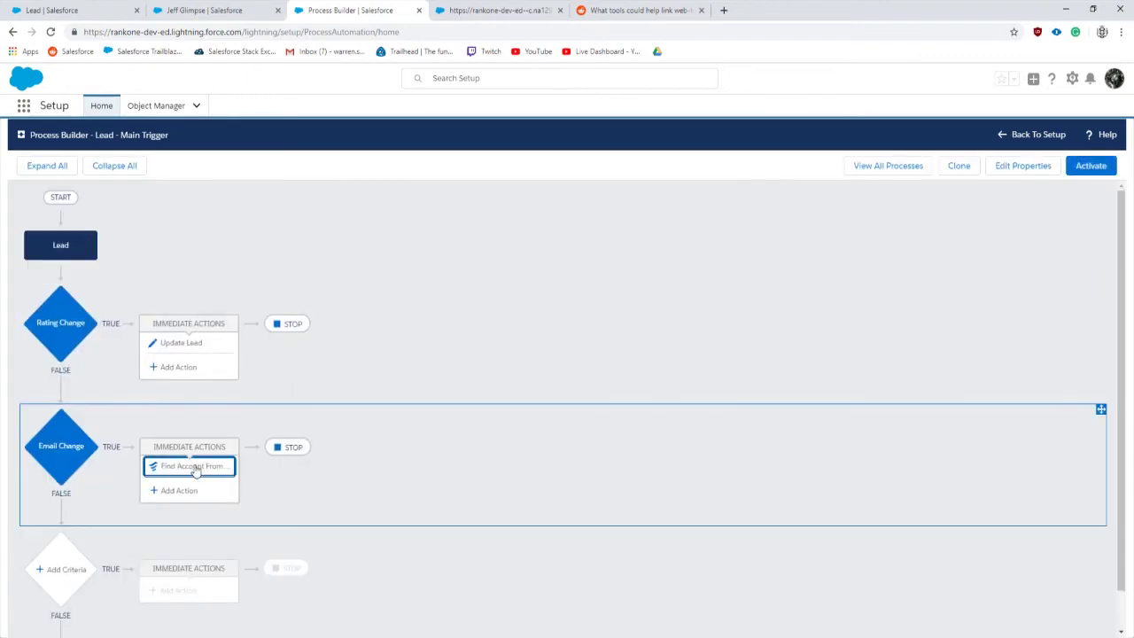
# Step: Reopen the Find Account From Email Domain action and add the flow variable varLeadId with the type Field Reference
pyautogui.click(195, 466)
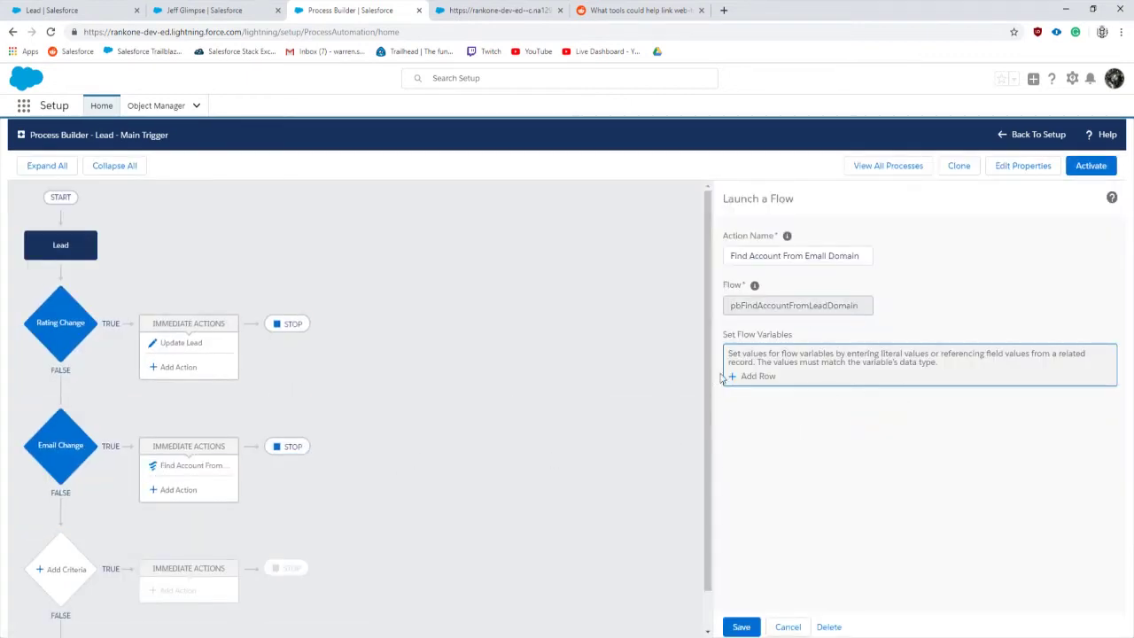
pyautogui.click(749, 376)
pyautogui.click(775, 373)
pyautogui.click(769, 399)
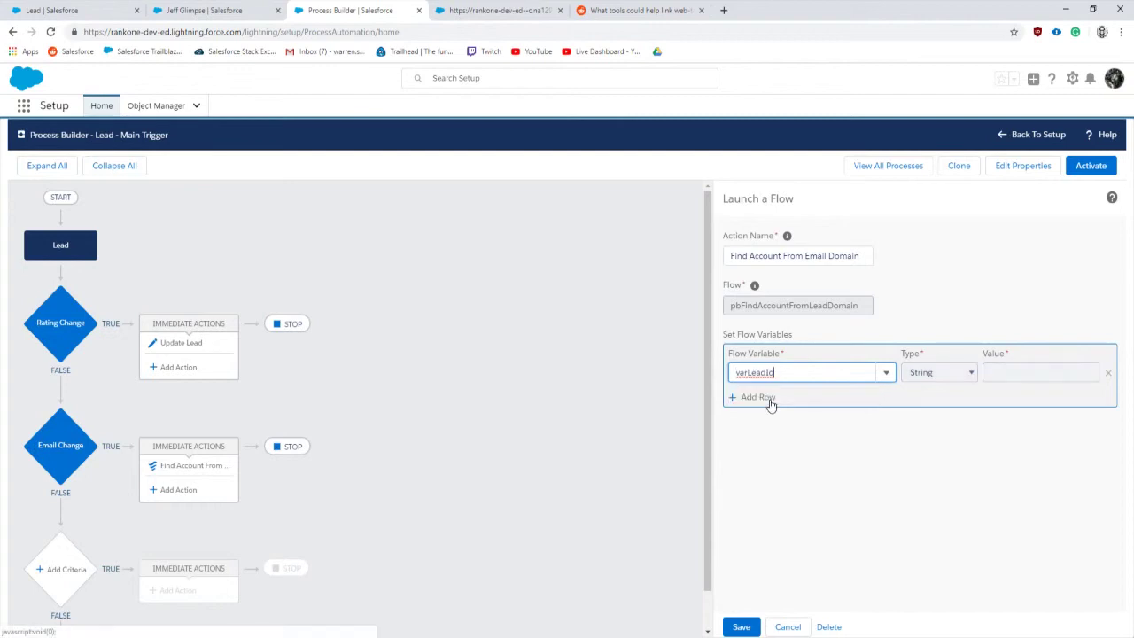
pyautogui.click(937, 372)
pyautogui.click(926, 402)
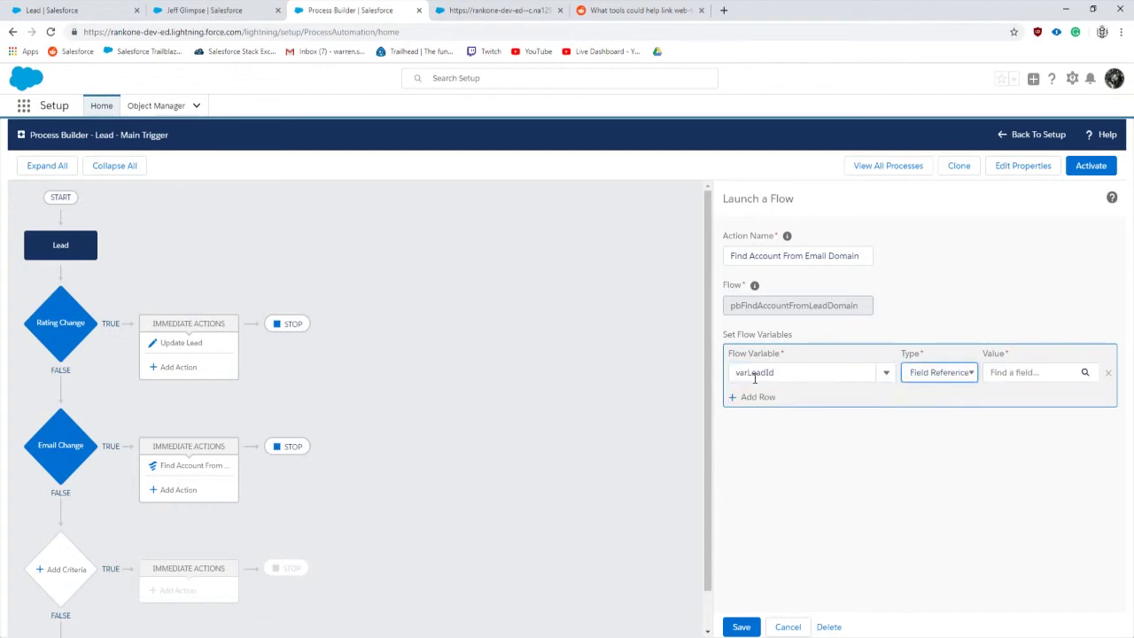
# Step: Choose the lead's own Lead ID field as the value of the varLeadId flow variable
pyautogui.click(987, 374)
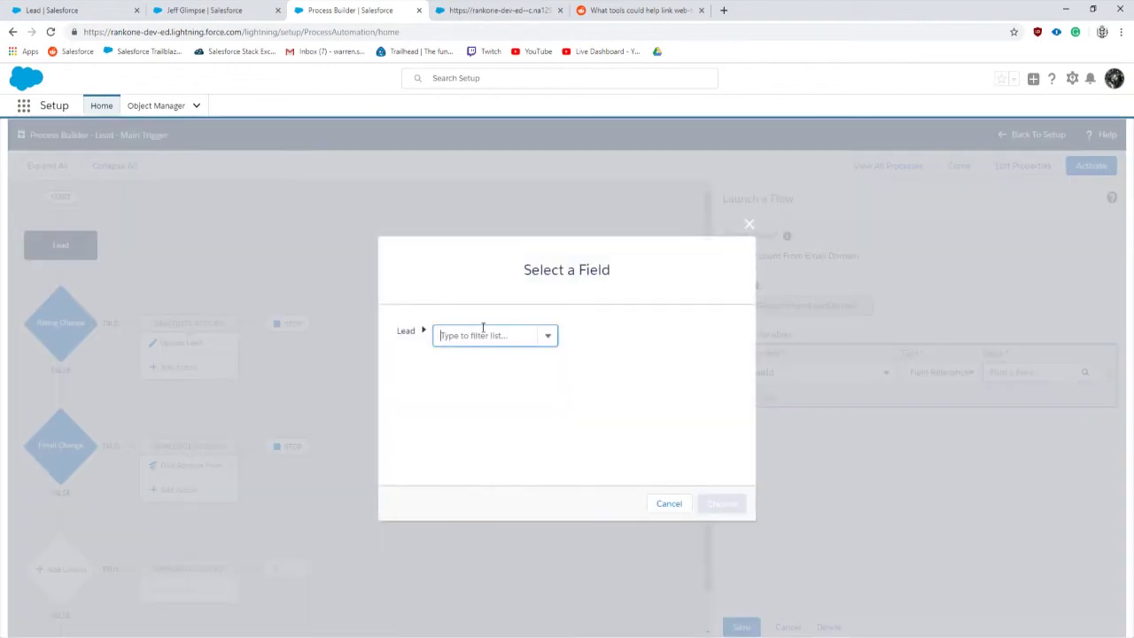
pyautogui.scroll(-3, 463, 427)
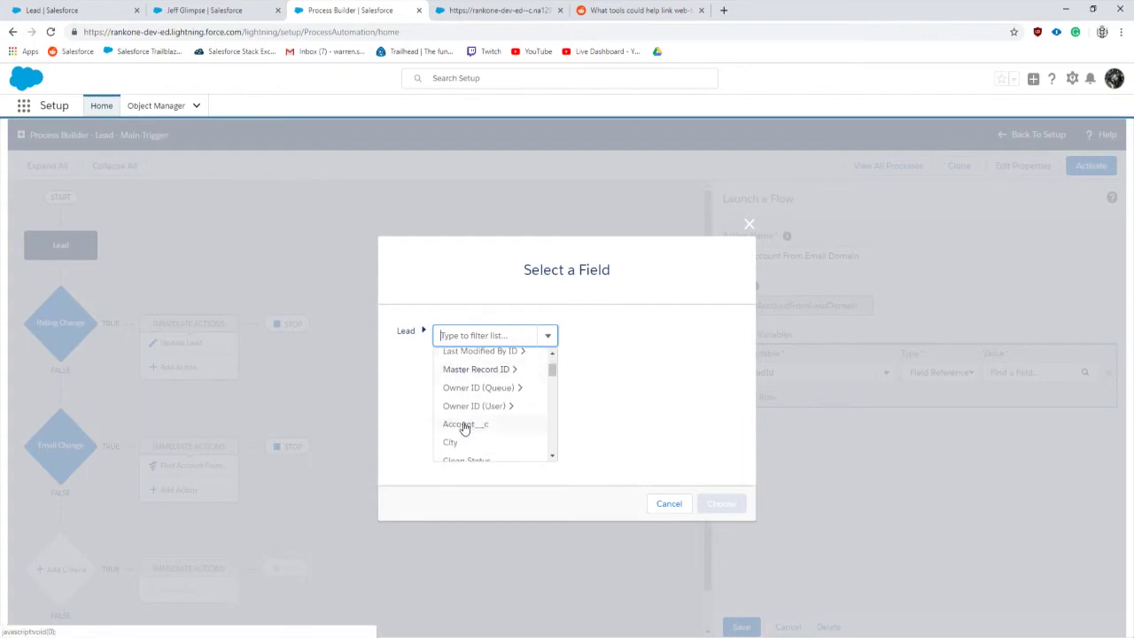
pyautogui.scroll(3, 464, 429)
pyautogui.write('rec')
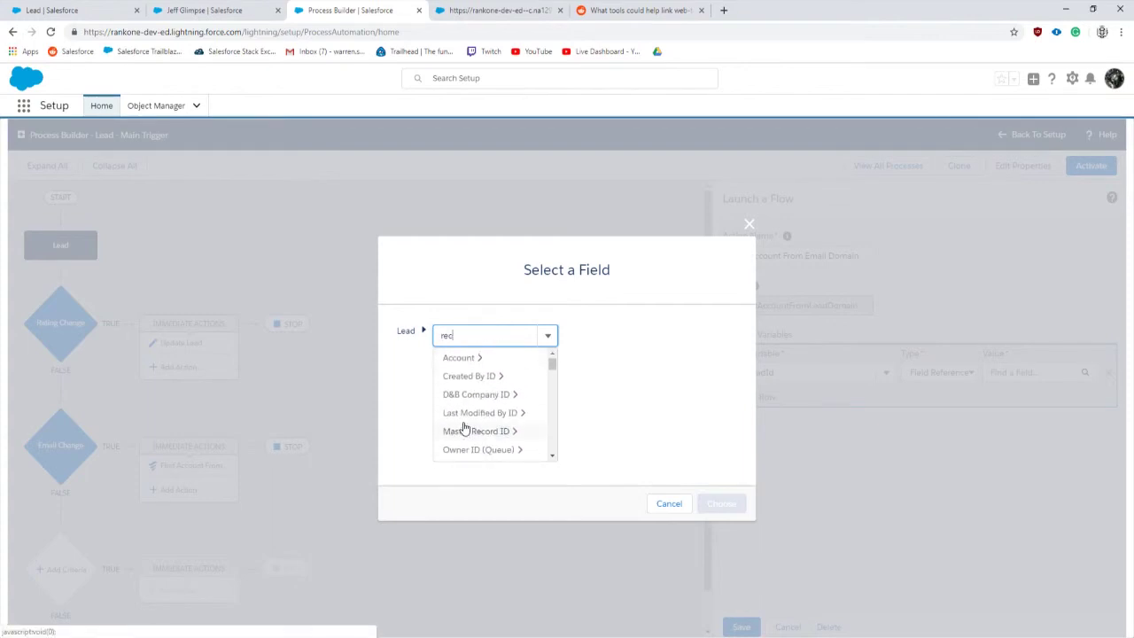
pyautogui.press('BackSpace')
pyautogui.press('BackSpace')
pyautogui.press('BackSpace')
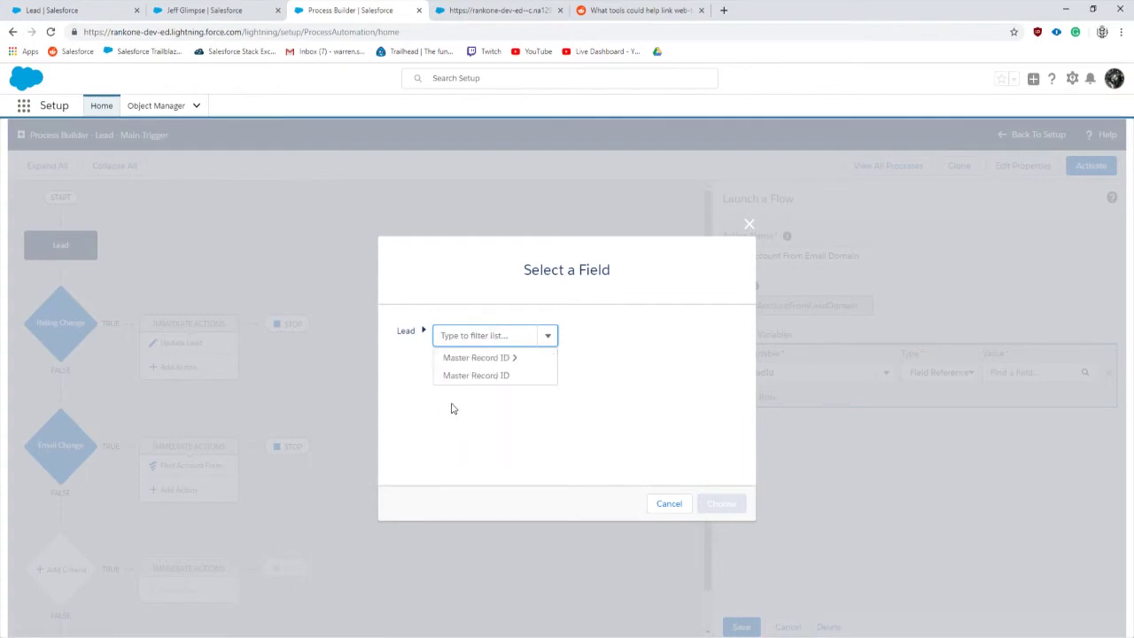
pyautogui.write('Id')
pyautogui.scroll(-4, 456, 412)
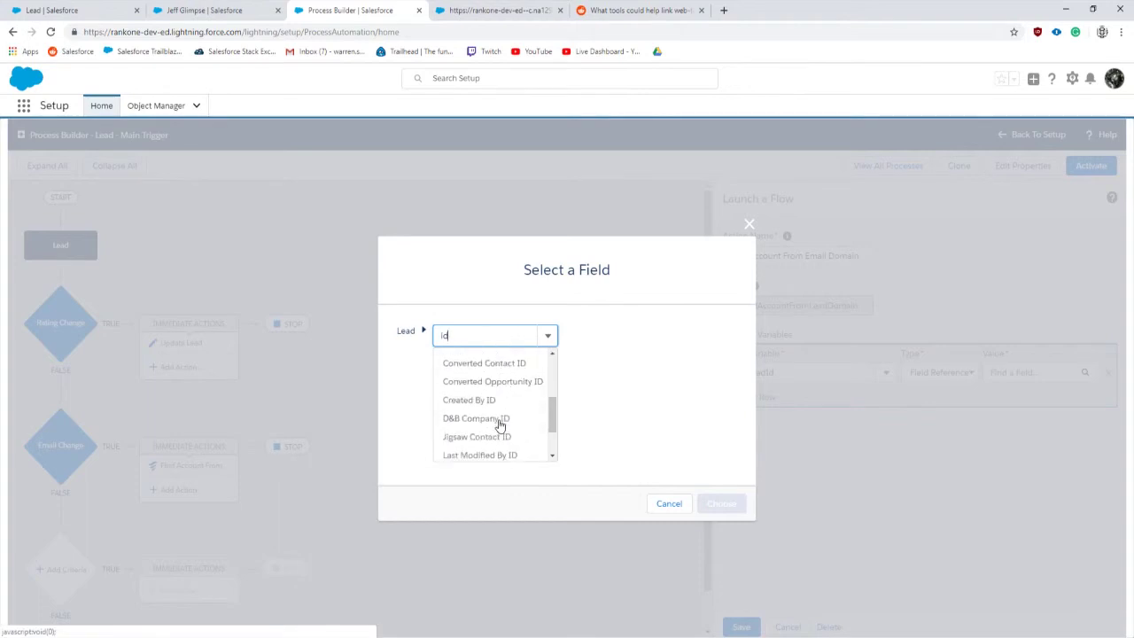
pyautogui.click(501, 423)
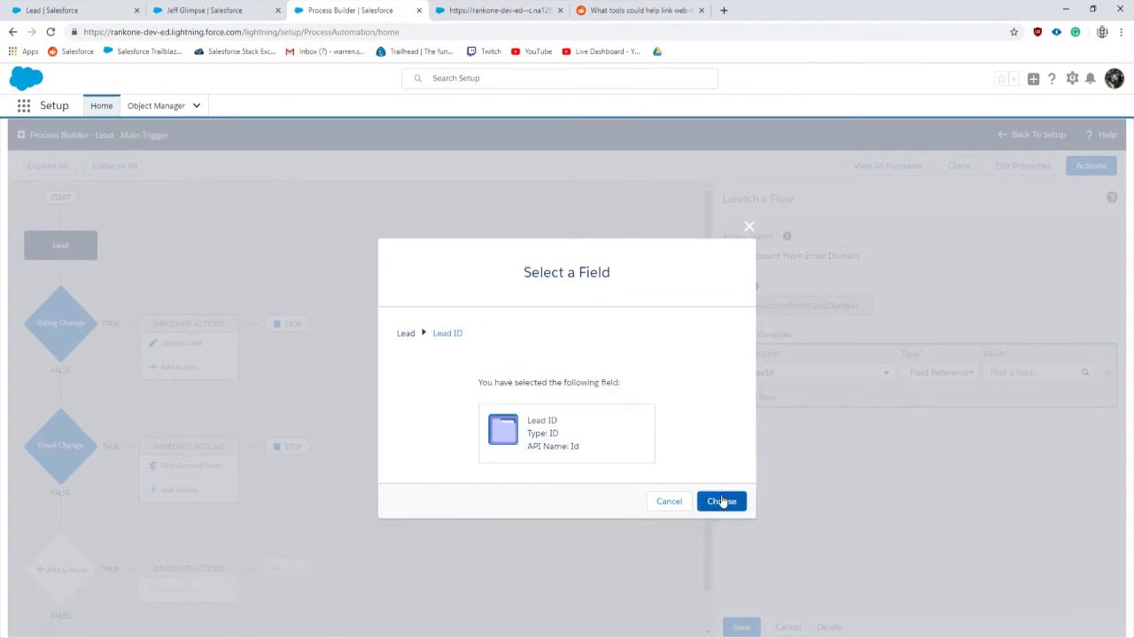
pyautogui.click(721, 503)
# Step: Save the flow action and activate this version of the Lead - Main Trigger process
pyautogui.click(743, 627)
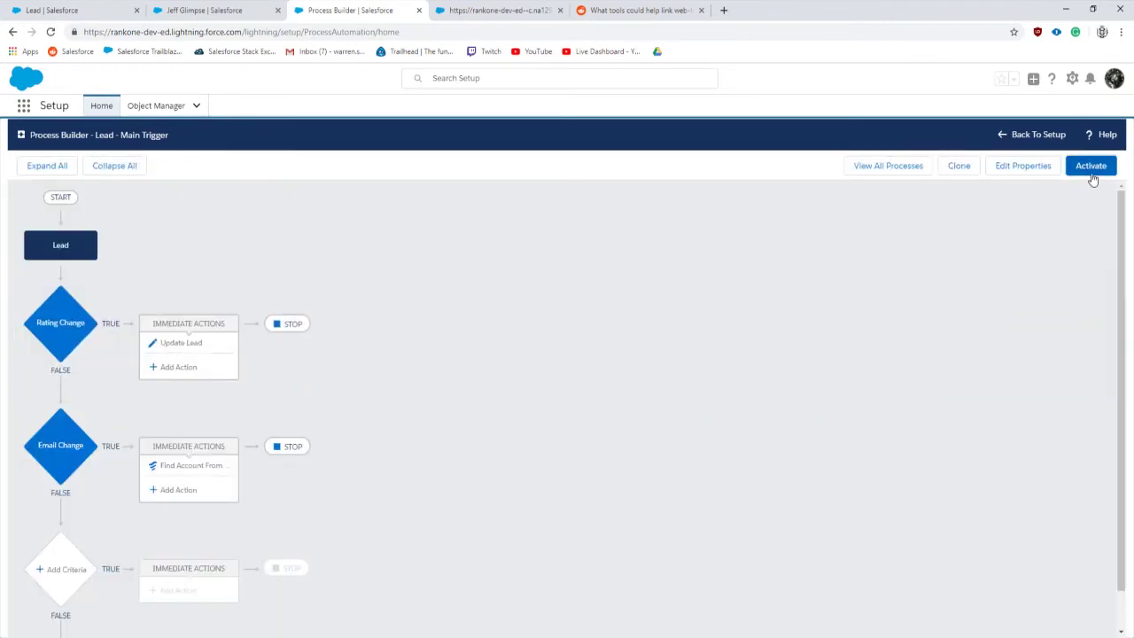
pyautogui.click(1091, 166)
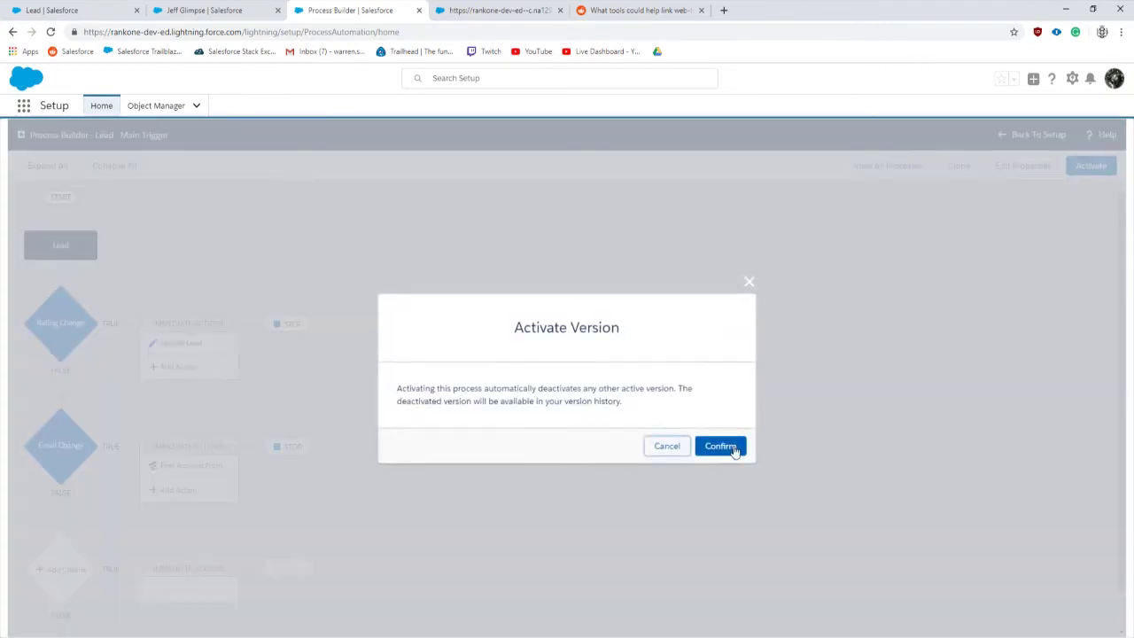
pyautogui.click(719, 445)
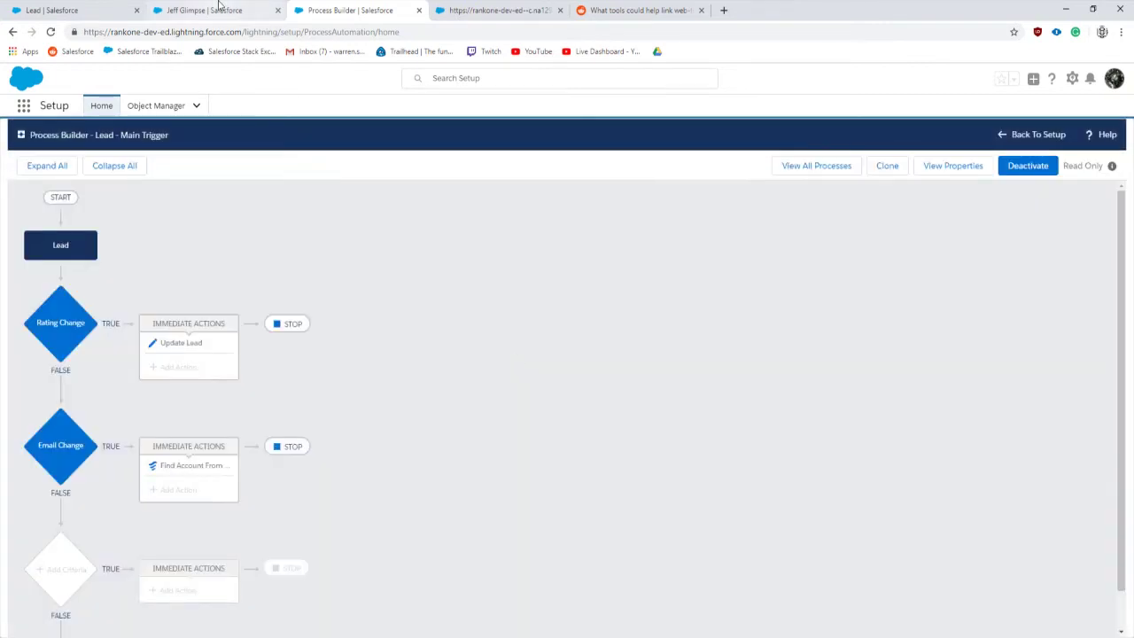
# Step: Open the Cadinal Inc. account in its own tab, set its Email Domain to salesforcementor.com and save the record
pyautogui.click(219, 7)
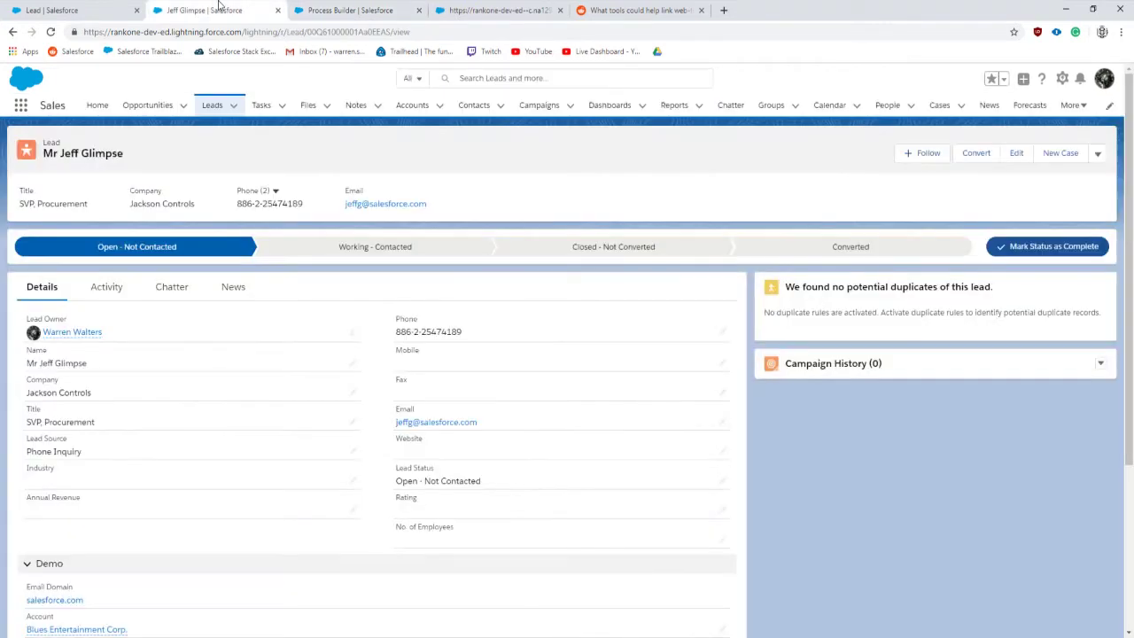
pyautogui.middleClick(412, 104)
pyautogui.click(334, 8)
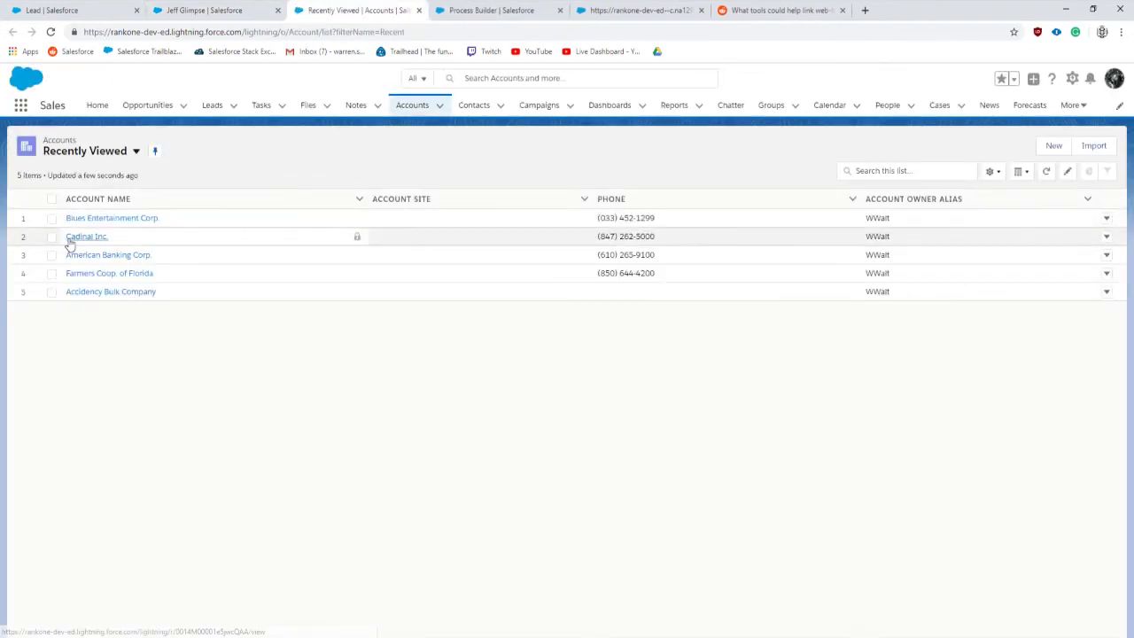
pyautogui.click(73, 236)
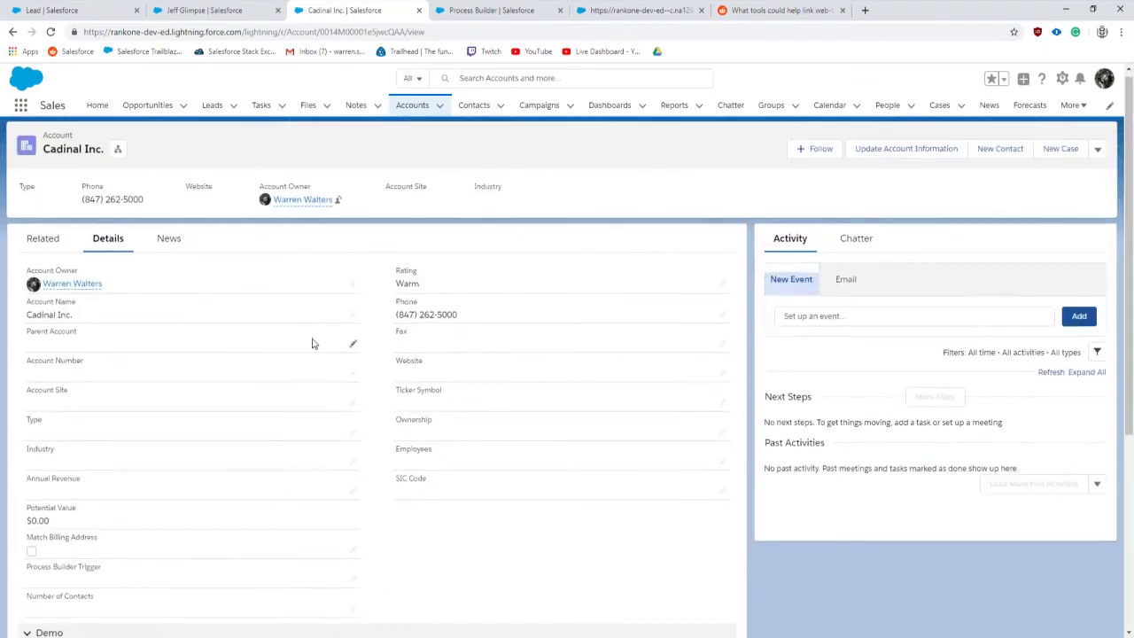
pyautogui.scroll(-3, 183, 370)
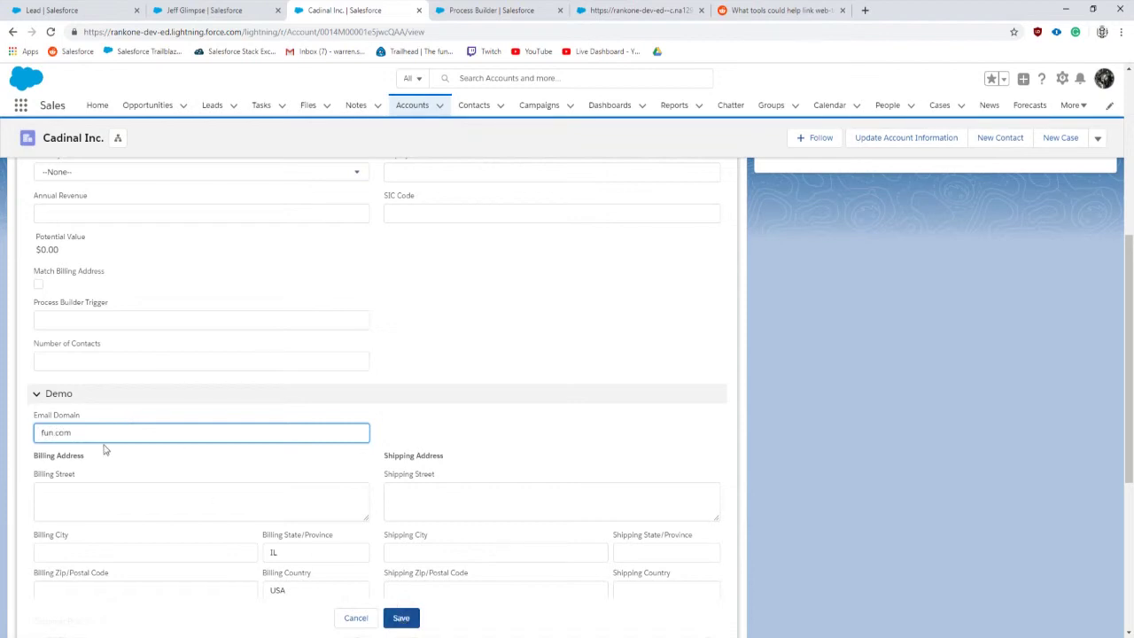
pyautogui.hotkey('ctrl', 'a')
pyautogui.write('sales')
pyautogui.write('or.com')
pyautogui.click(401, 618)
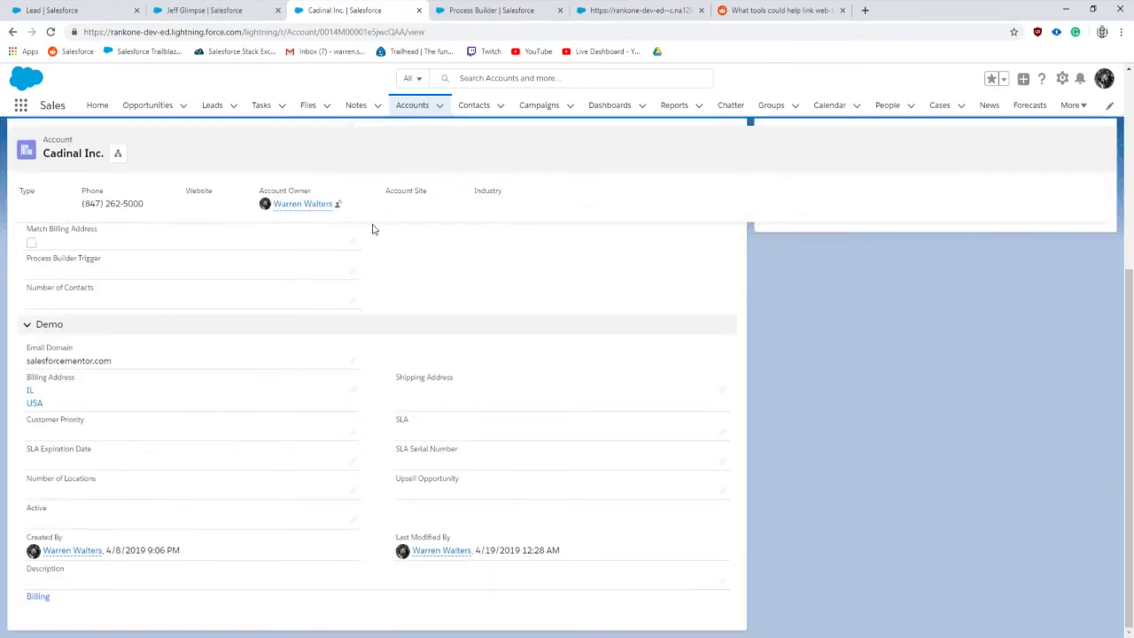
# Step: Change the domain of the lead's email address to salesforcementor.com, save, and check the account linked to the lead
pyautogui.click(209, 12)
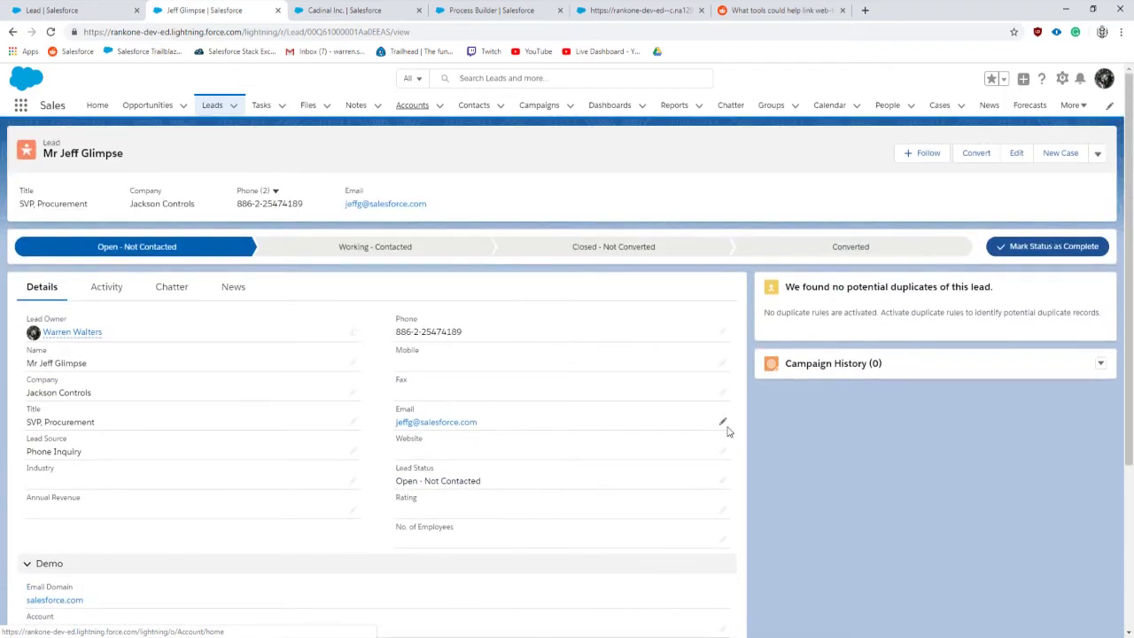
pyautogui.click(724, 424)
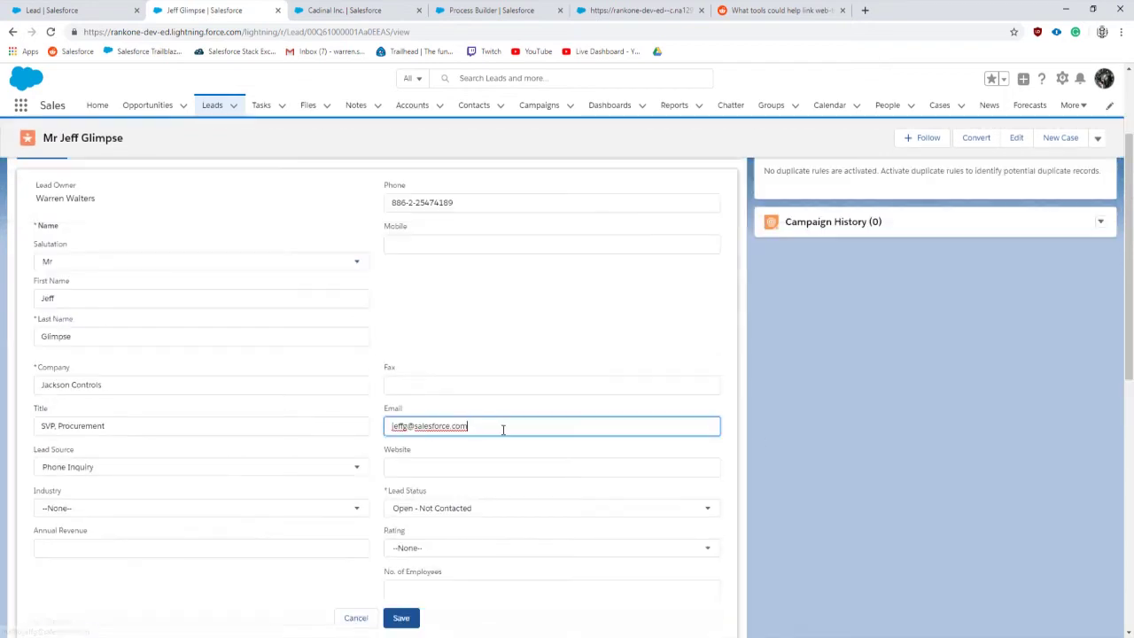
pyautogui.moveTo(422, 428); pyautogui.dragTo(570, 422)
pyautogui.press('BackSpace')
pyautogui.write('lesforcementor.com')
pyautogui.click(401, 618)
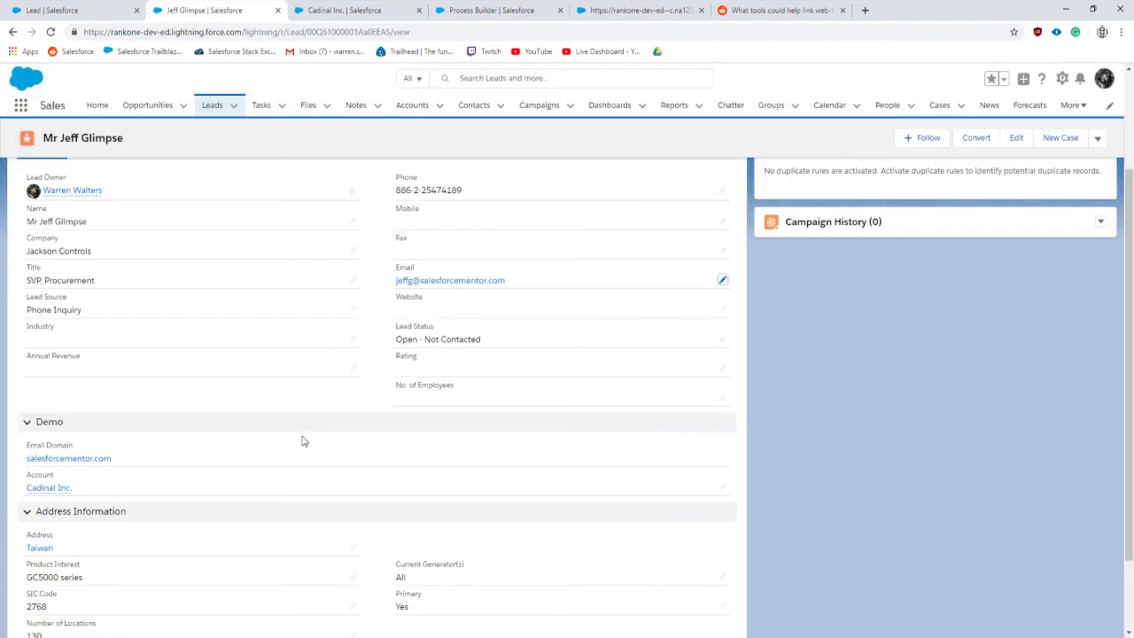
pyautogui.moveTo(62, 488)
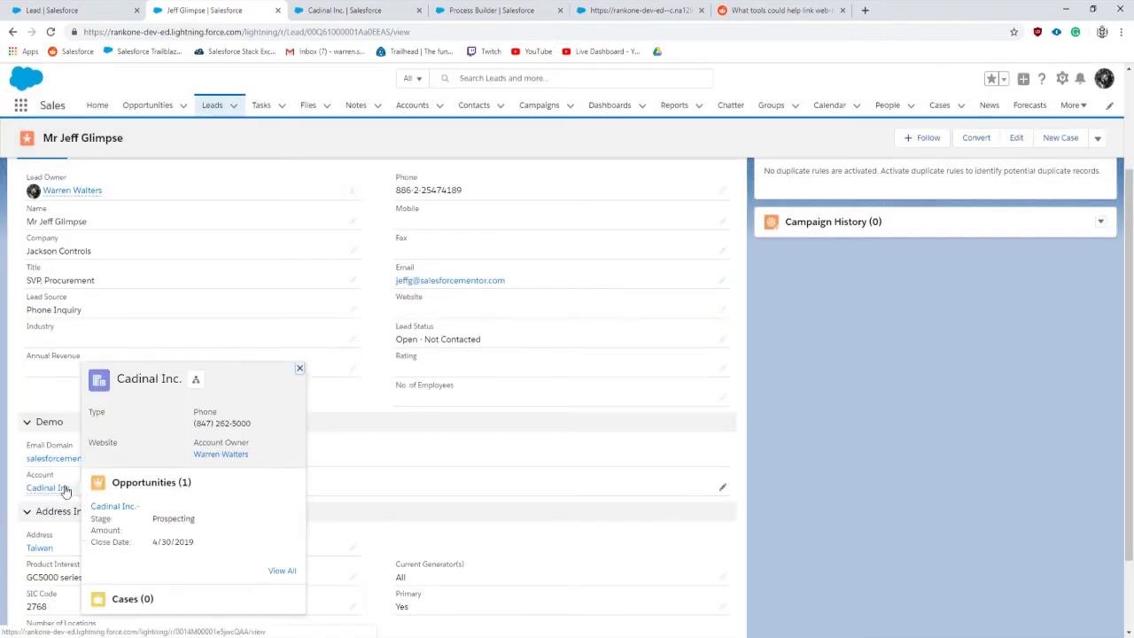
pyautogui.scroll(3, 509, 468)
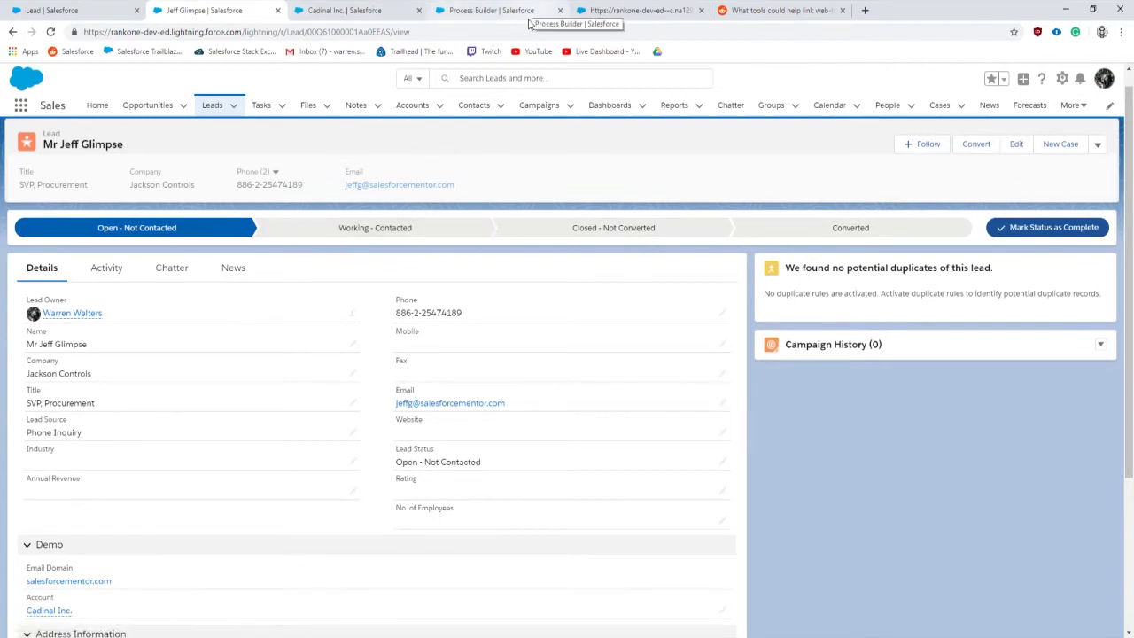
# Step: Review the Email Change criteria and its flow action in the process, and compare the email domains on the lead and the Cadinal Inc. account
pyautogui.click(499, 10)
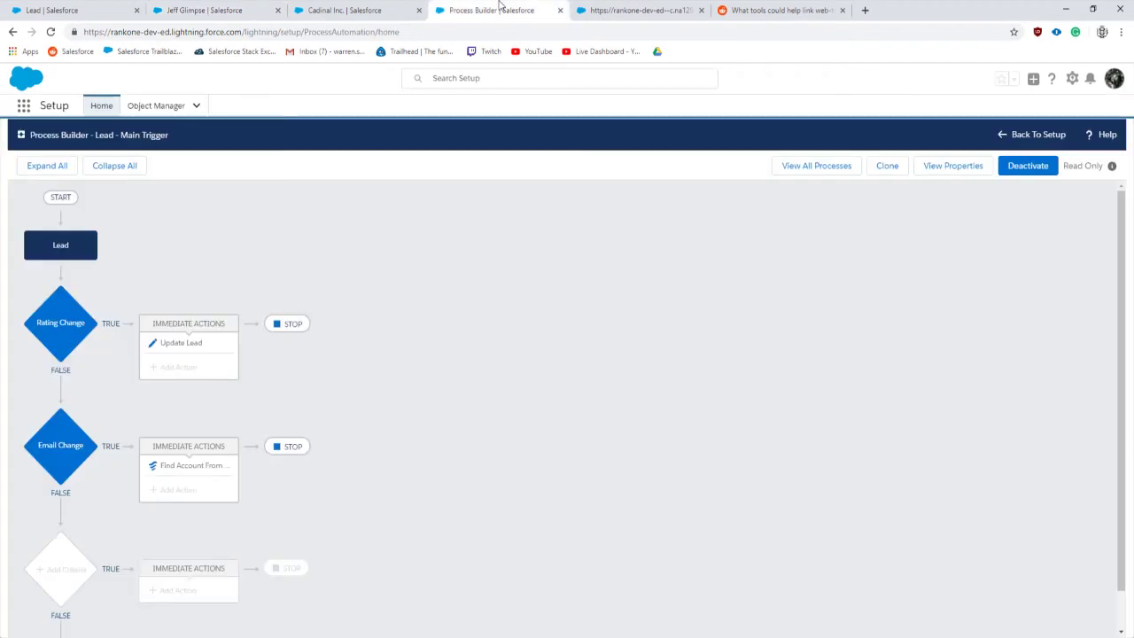
pyautogui.click(65, 458)
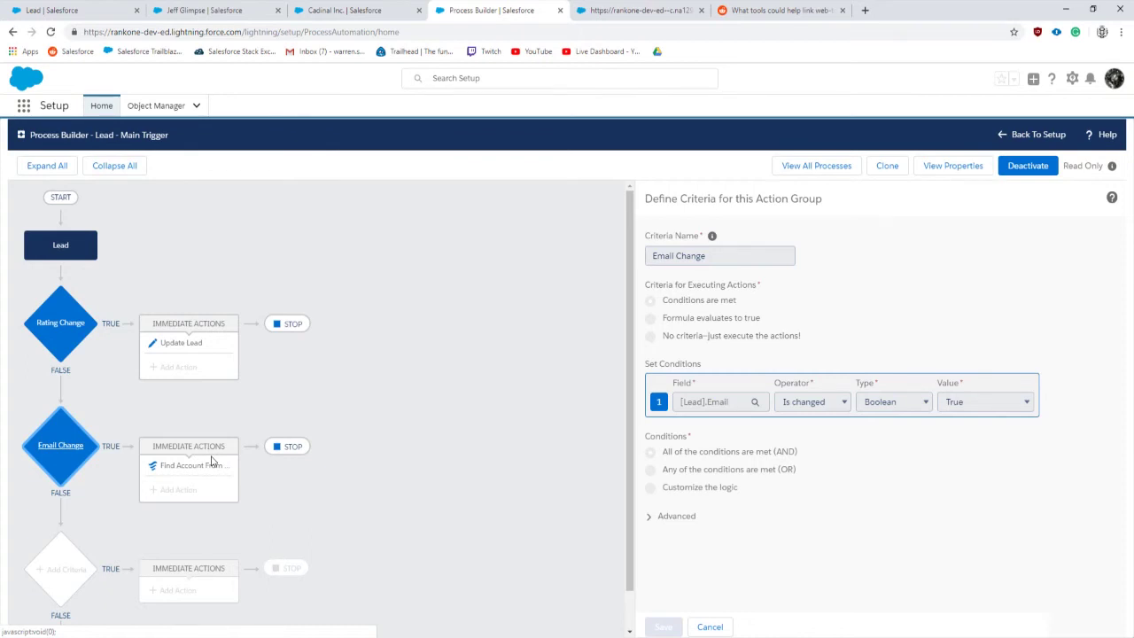
pyautogui.click(174, 466)
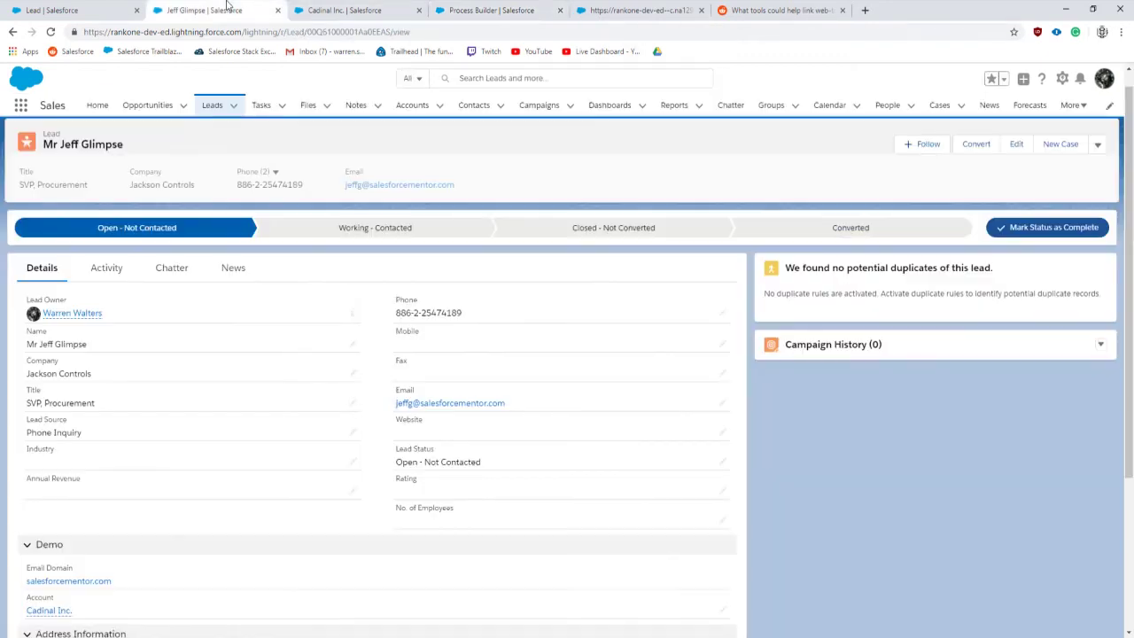
pyautogui.click(229, 9)
pyautogui.click(343, 10)
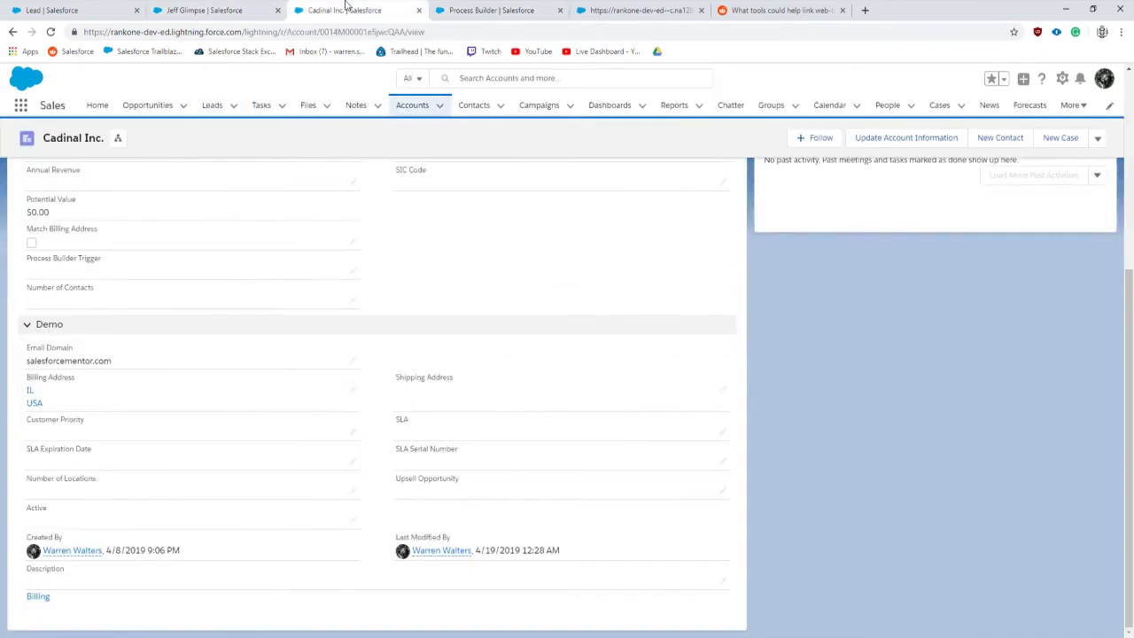
pyautogui.click(211, 9)
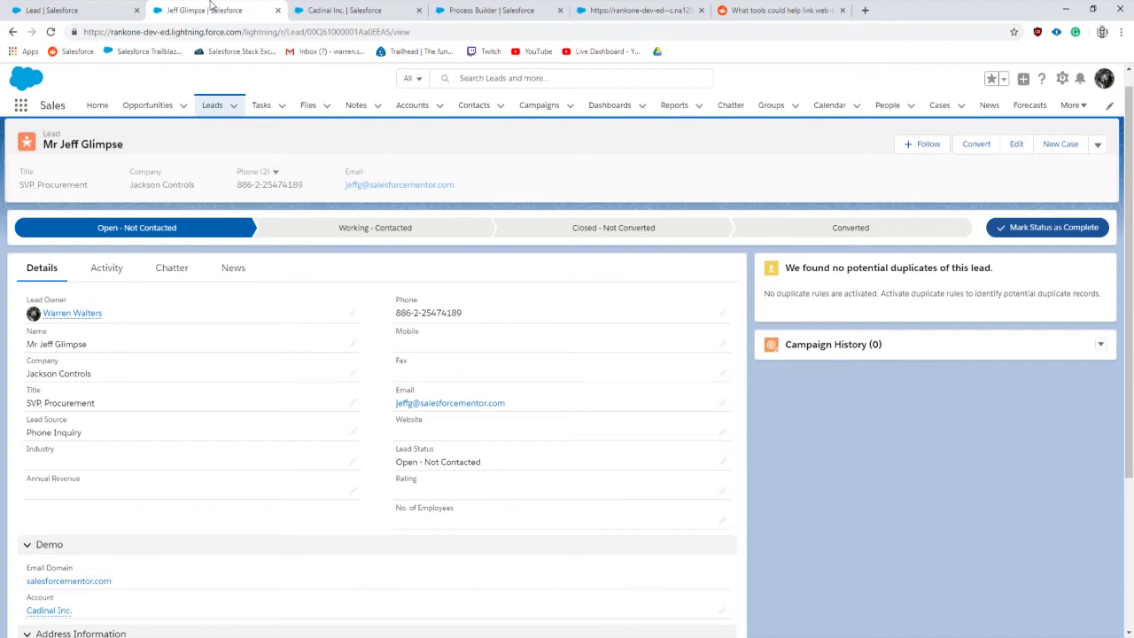
pyautogui.scroll(-5, 428, 304)
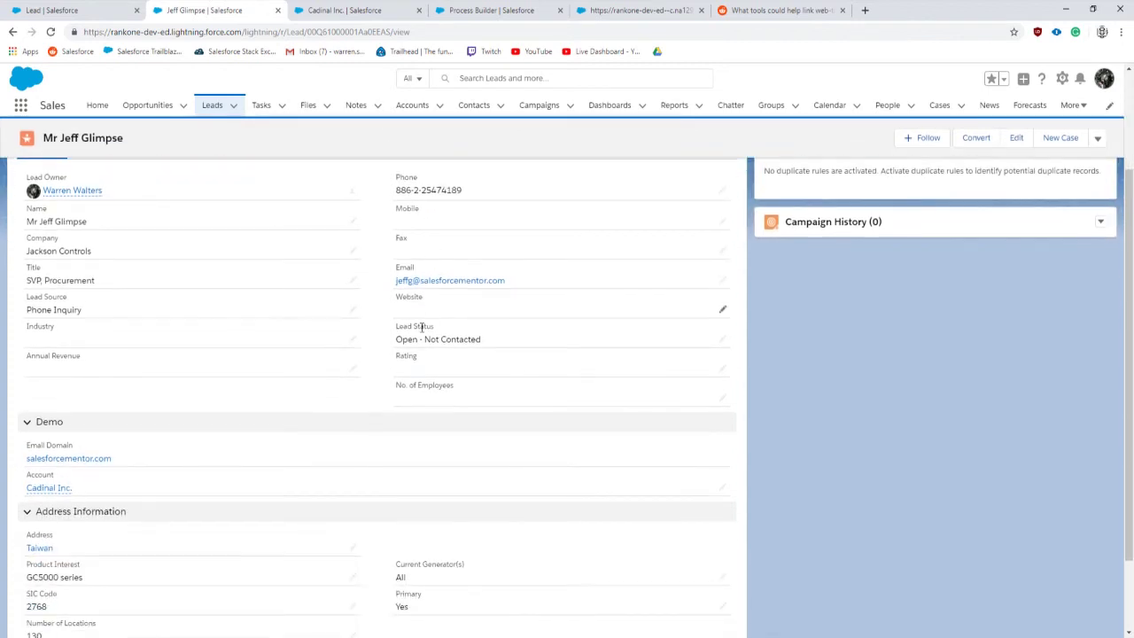
pyautogui.scroll(5, 507, 377)
# Step: Try to change the domain of the lead's email address back to salesforce.com and save the record
pyautogui.click(722, 403)
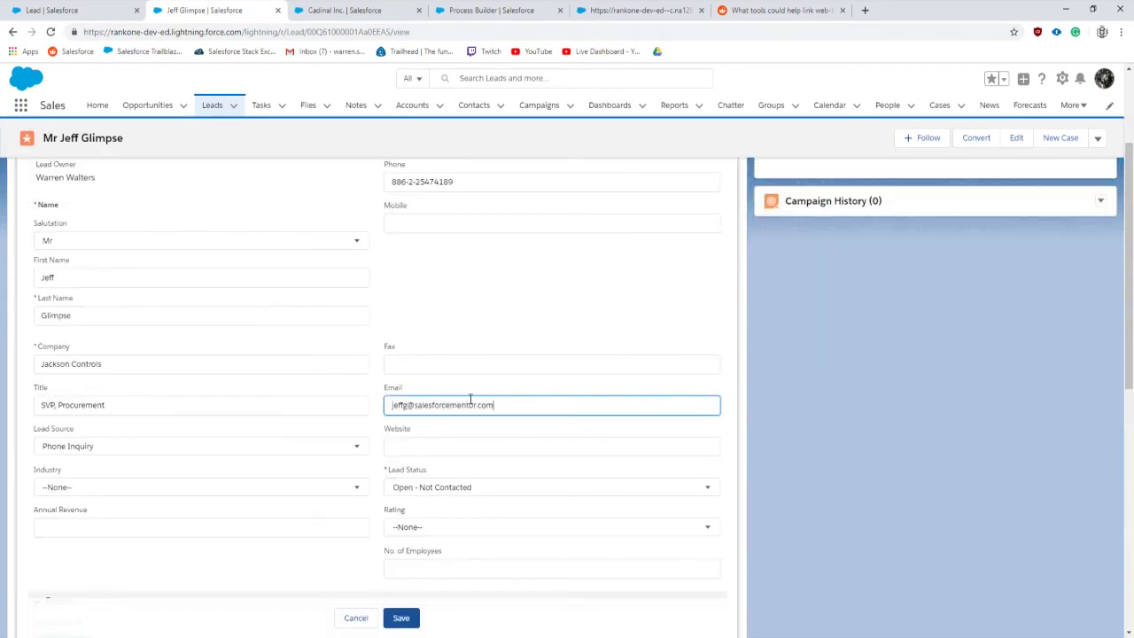
pyautogui.press('BackSpace')
pyautogui.press('BackSpace')
pyautogui.press('BackSpace')
pyautogui.press('BackSpace')
pyautogui.press('BackSpace')
pyautogui.press('BackSpace')
pyautogui.click(401, 617)
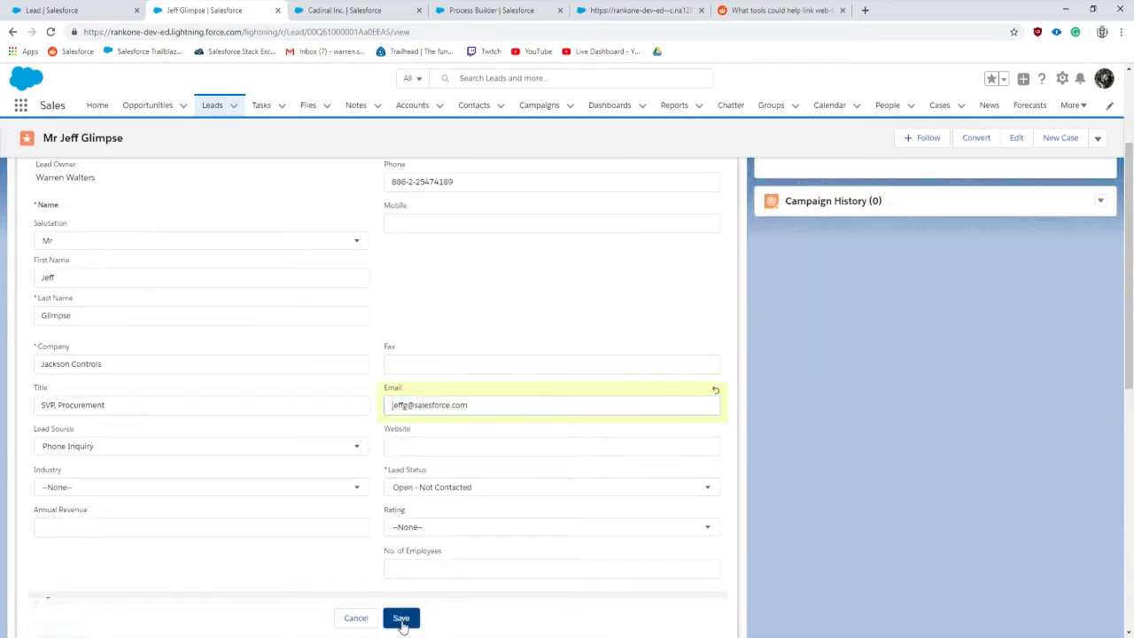
pyautogui.click(328, 575)
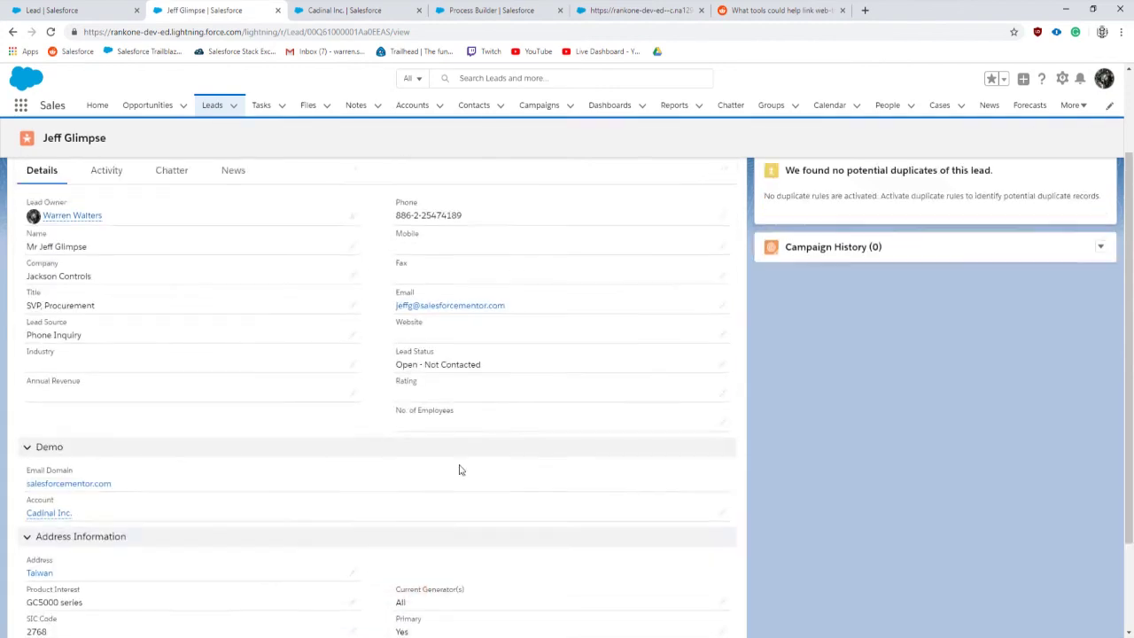
# Step: Edit the lead again, set the domain of its email address to salesforce.com and save
pyautogui.click(724, 383)
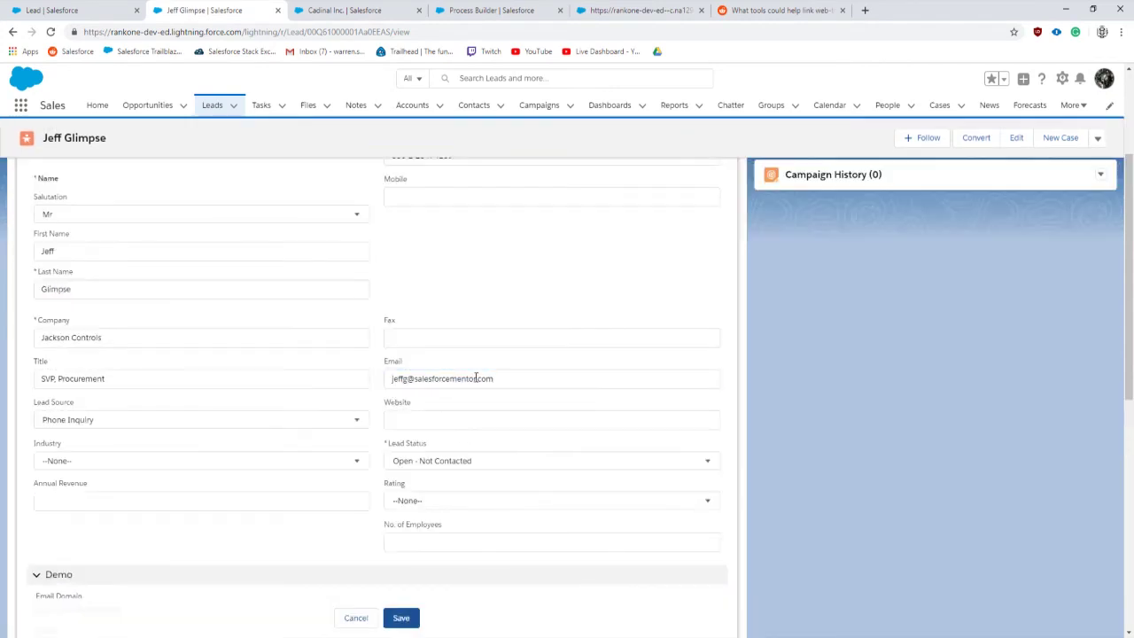
pyautogui.doubleClick(502, 382)
pyautogui.write('salesforcemento.com')
pyautogui.press('BackSpace')
pyautogui.press('BackSpace')
pyautogui.press('BackSpace')
pyautogui.press('BackSpace')
pyautogui.press('BackSpace')
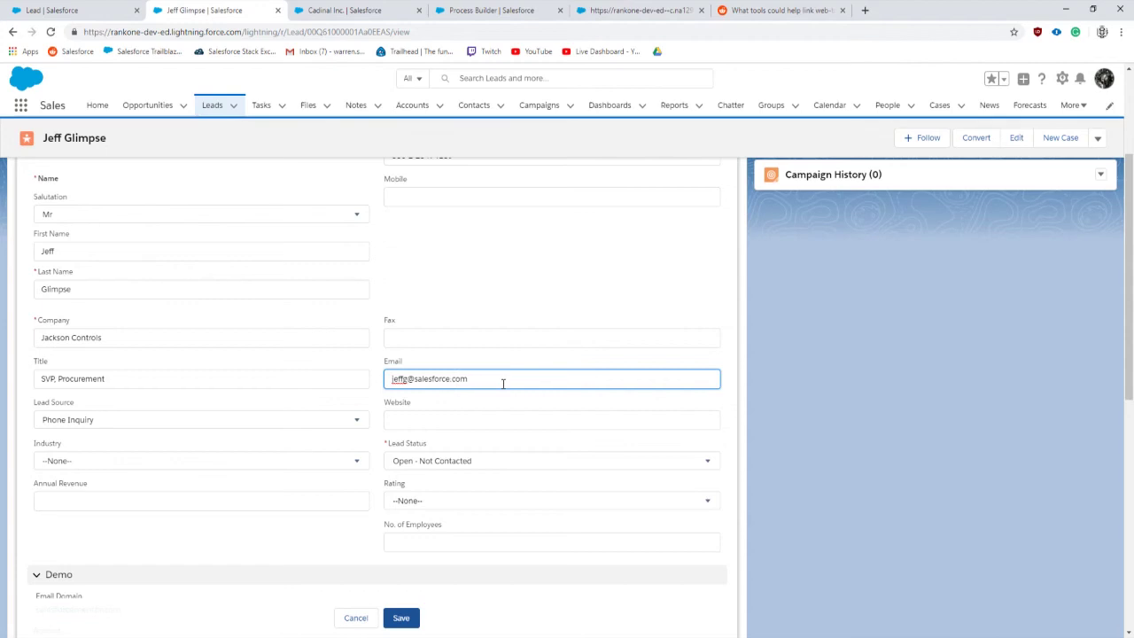
pyautogui.click(403, 621)
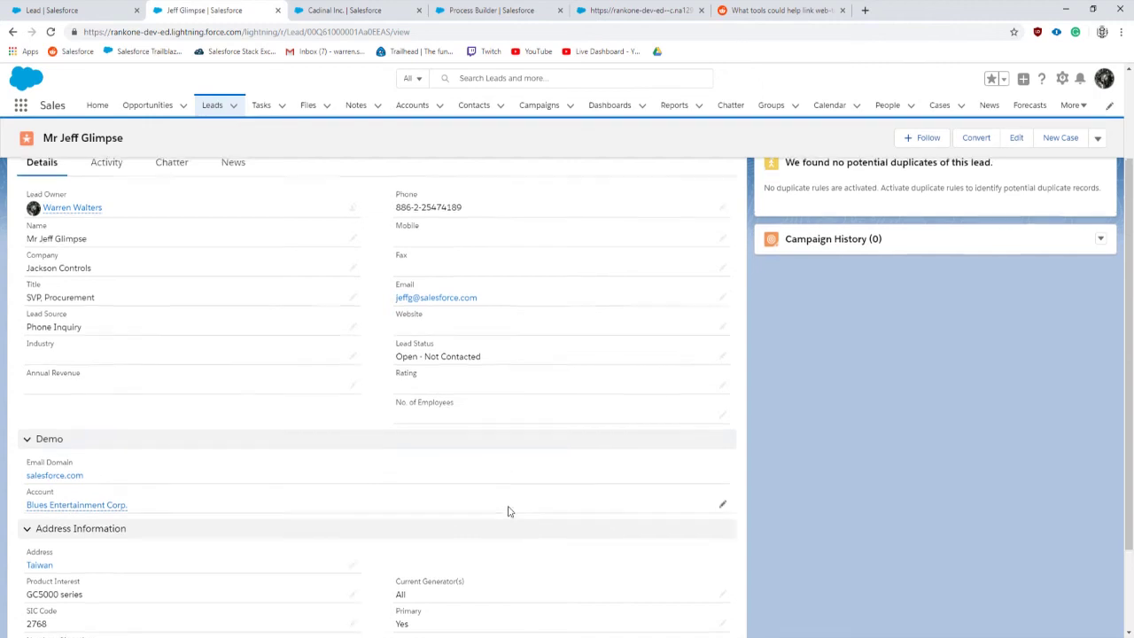
# Step: Switch to the Reddit question about linking web-to-lead leads with existing customer accounts
pyautogui.scroll(2, 506, 509)
pyautogui.click(728, 9)
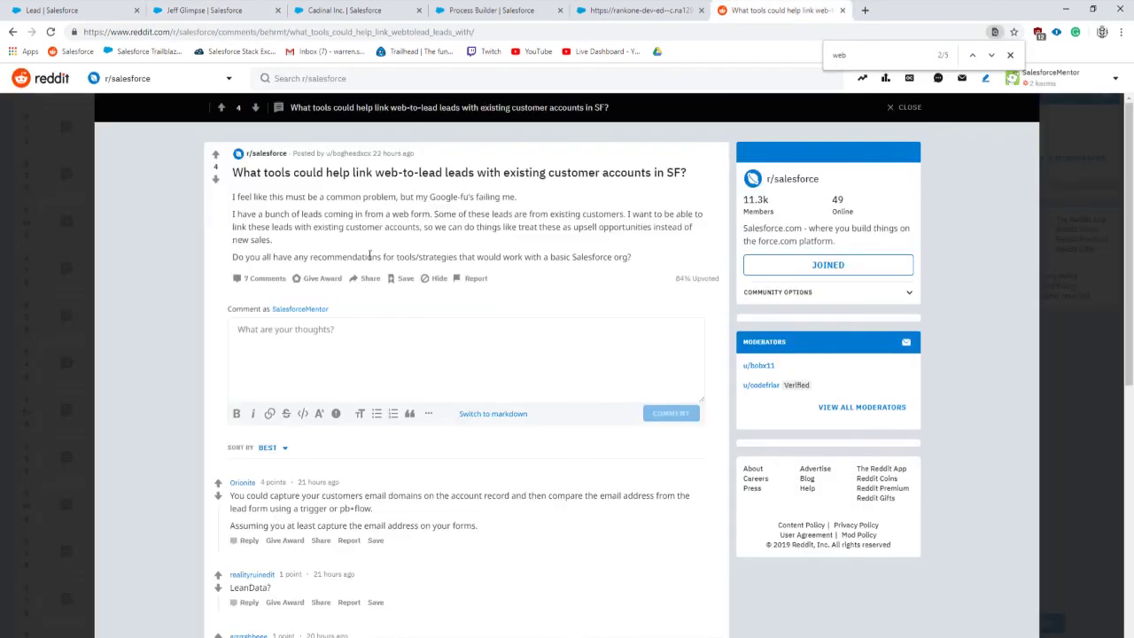